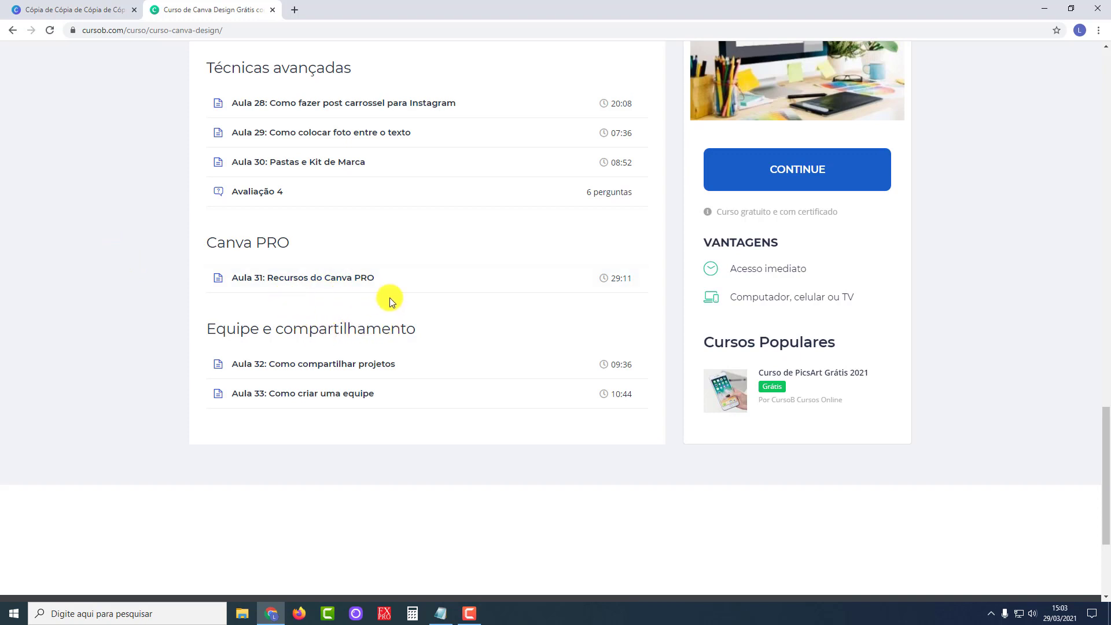
# Step: Switch to the Canva design and add a default paragraph text box to page 1, shifting it slightly up and left
pyautogui.scroll(1, 446, 300)
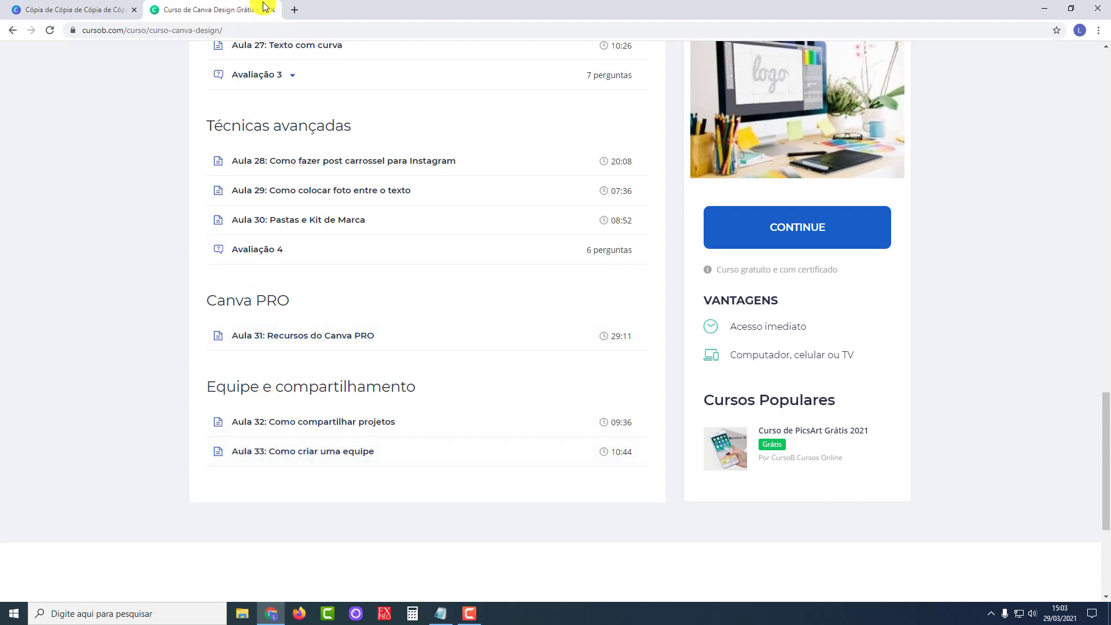
pyautogui.click(75, 9)
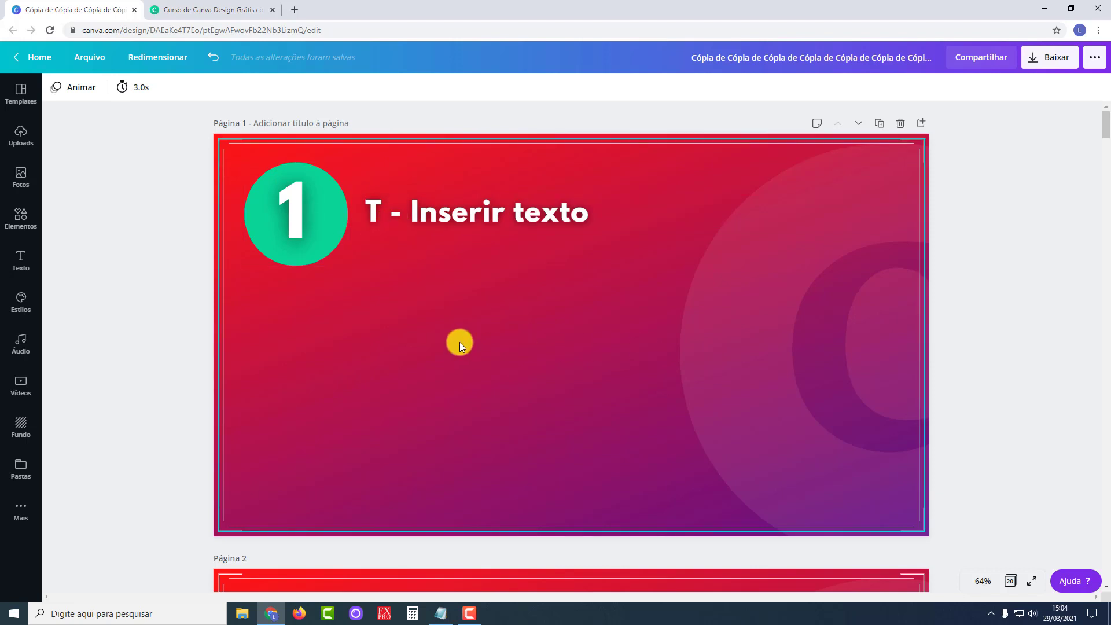
pyautogui.press('t')
pyautogui.click(417, 404)
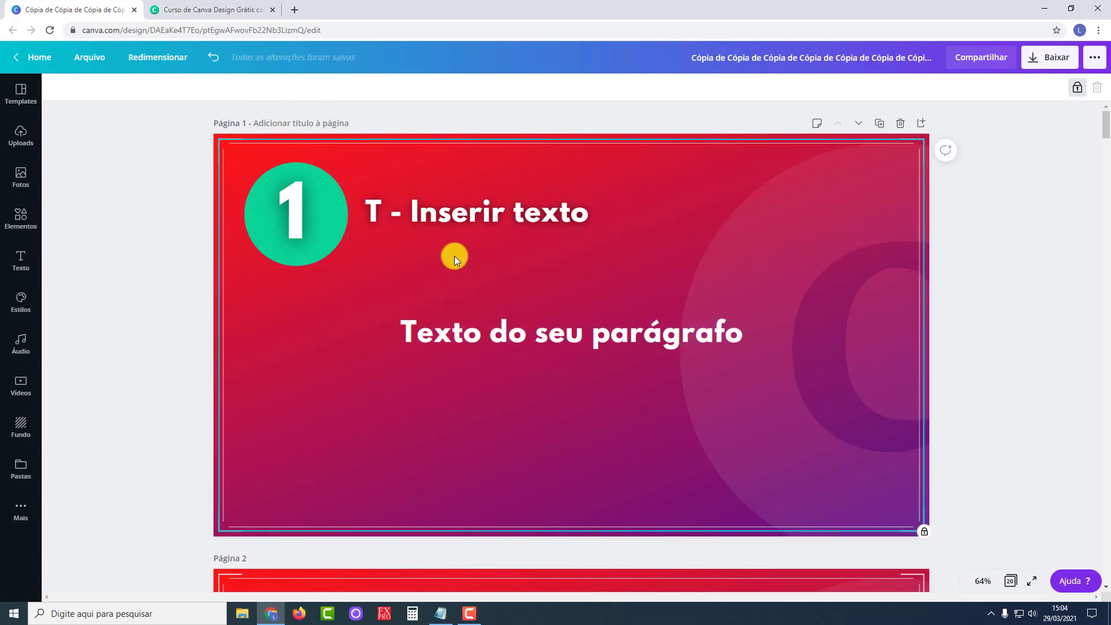
pyautogui.moveTo(526, 340)
pyautogui.mouseDown()
pyautogui.moveTo(556, 342)
pyautogui.moveTo(484, 345)
pyautogui.moveTo(528, 329)
pyautogui.mouseUp()
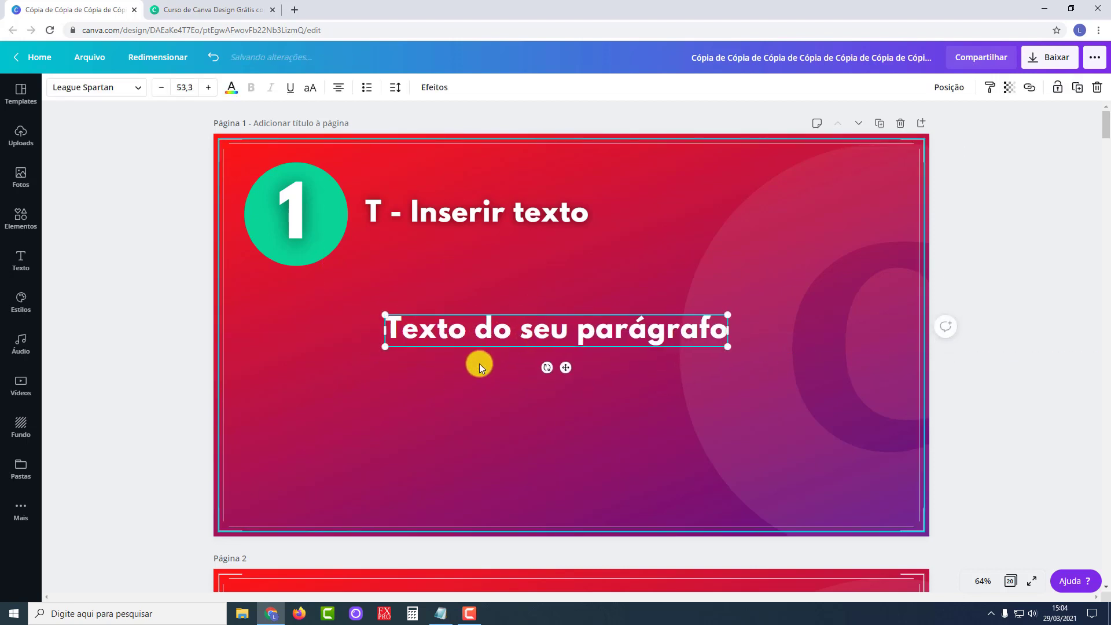
pyautogui.click(484, 384)
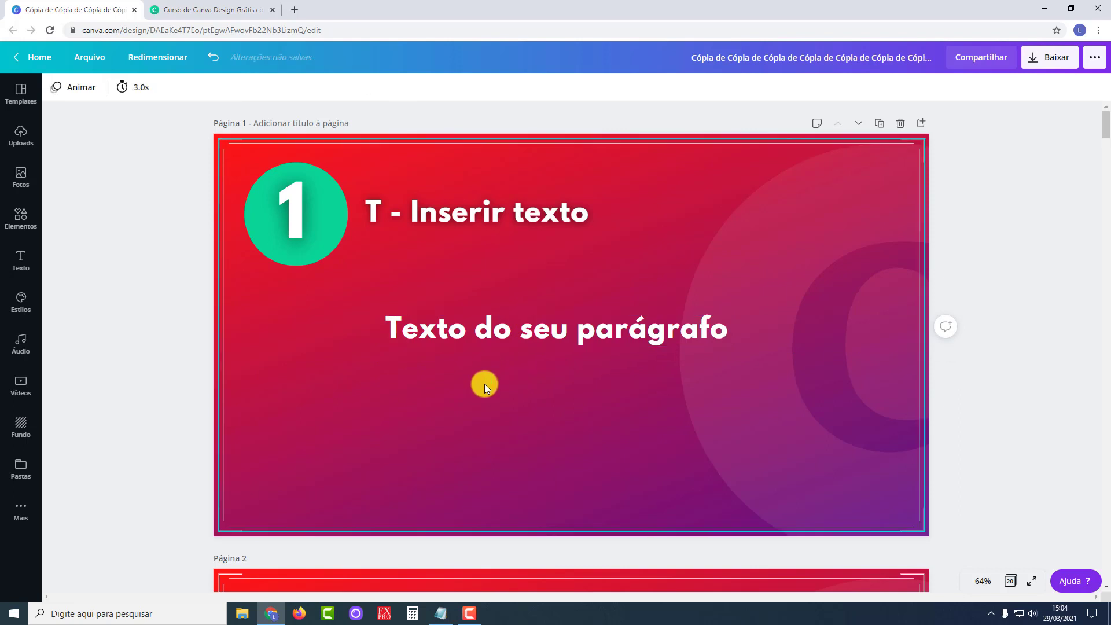
# Step: Add a text box reading "tt" and two default paragraph text boxes to page 1, then move the two paragraphs lower
pyautogui.click(422, 421)
pyautogui.write('ttt')
pyautogui.click(426, 432)
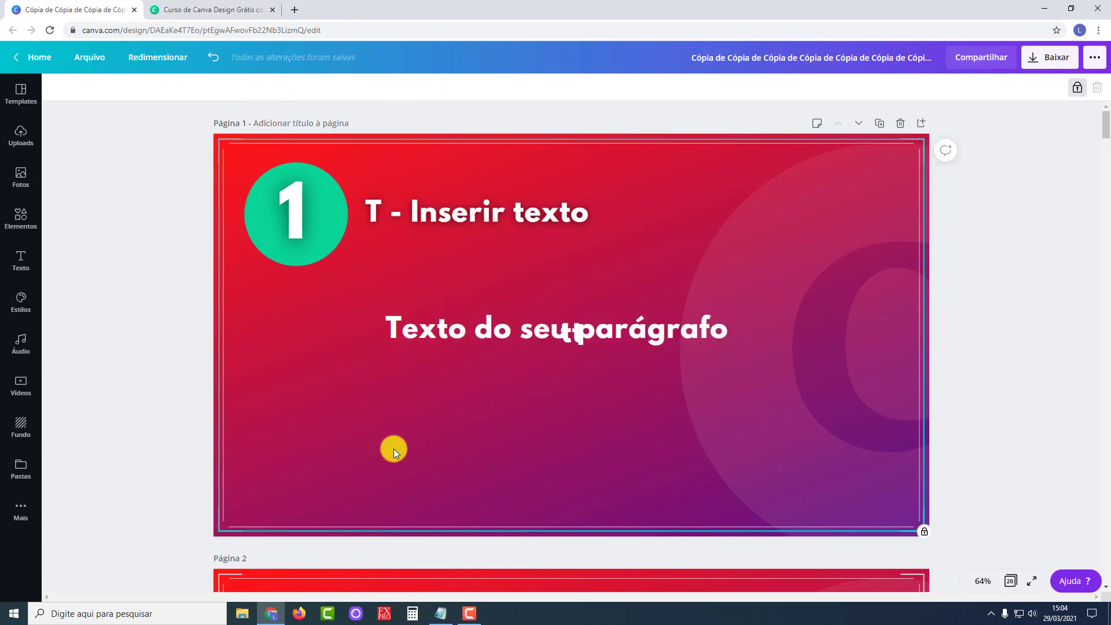
pyautogui.press('t')
pyautogui.click(308, 379)
pyautogui.press('t')
pyautogui.click(334, 425)
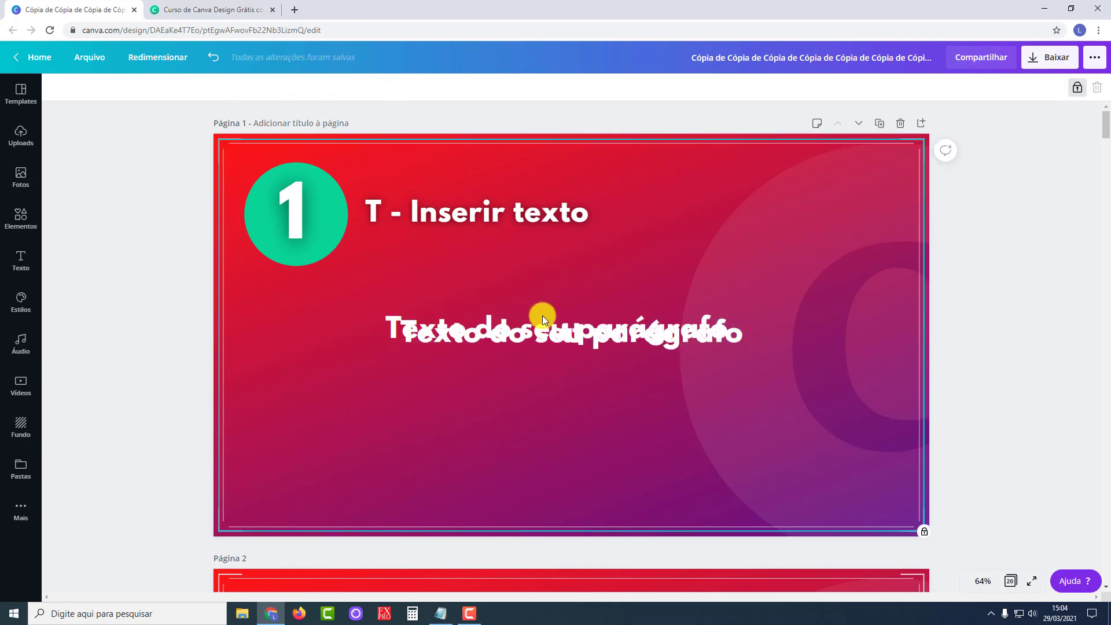
pyautogui.moveTo(535, 325); pyautogui.dragTo(482, 376)
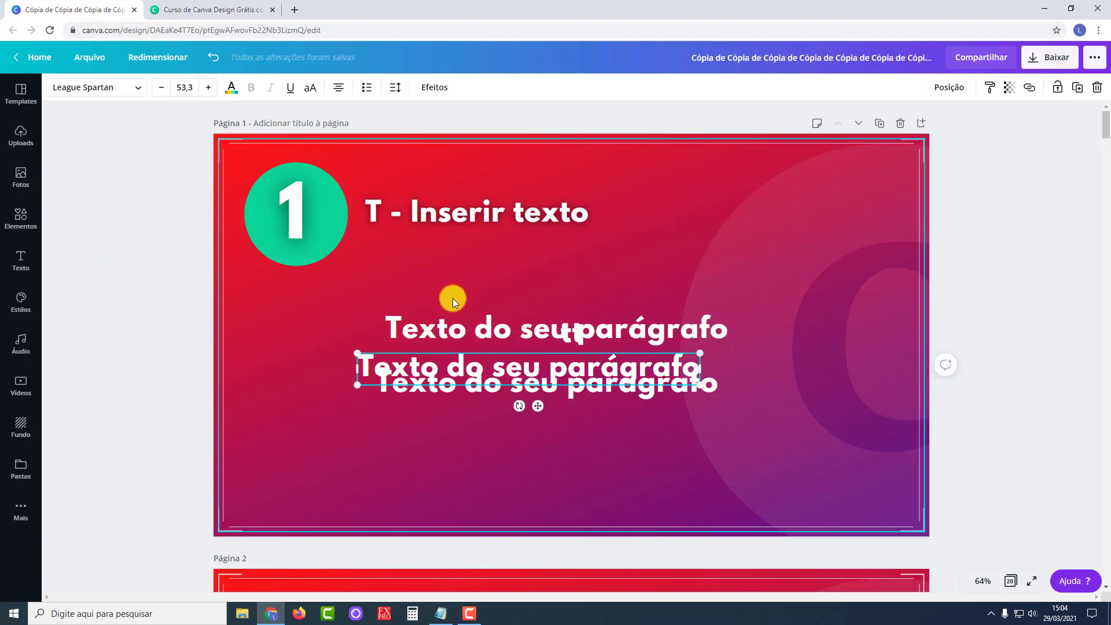
# Step: Duplicate the green circle on page 2 and place the copy below the original
pyautogui.moveTo(1108, 134); pyautogui.dragTo(1107, 155)
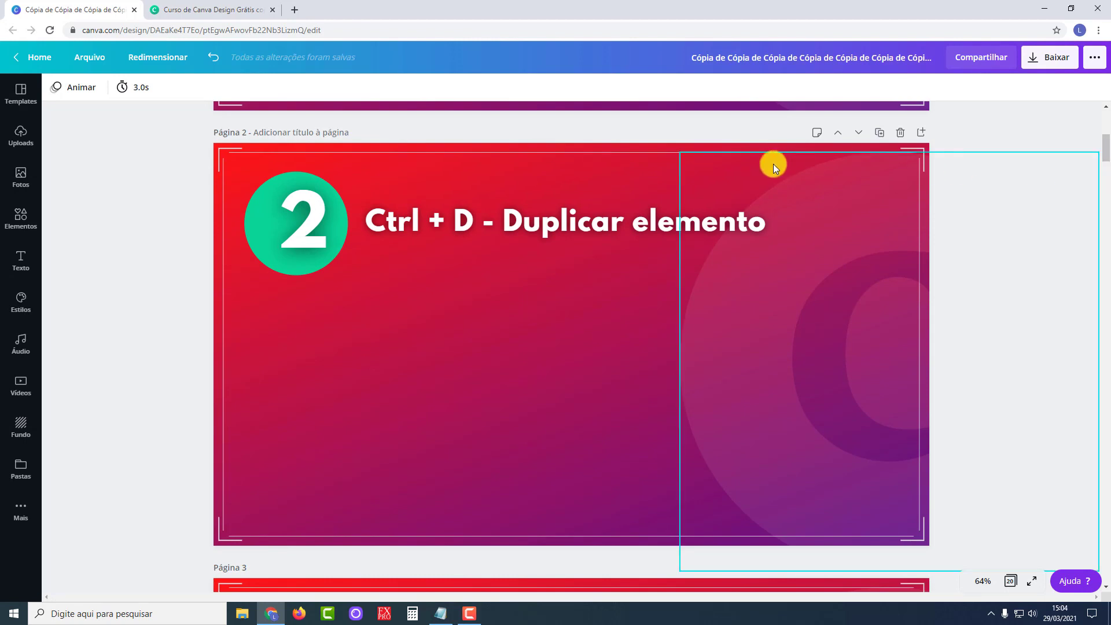
pyautogui.click(270, 184)
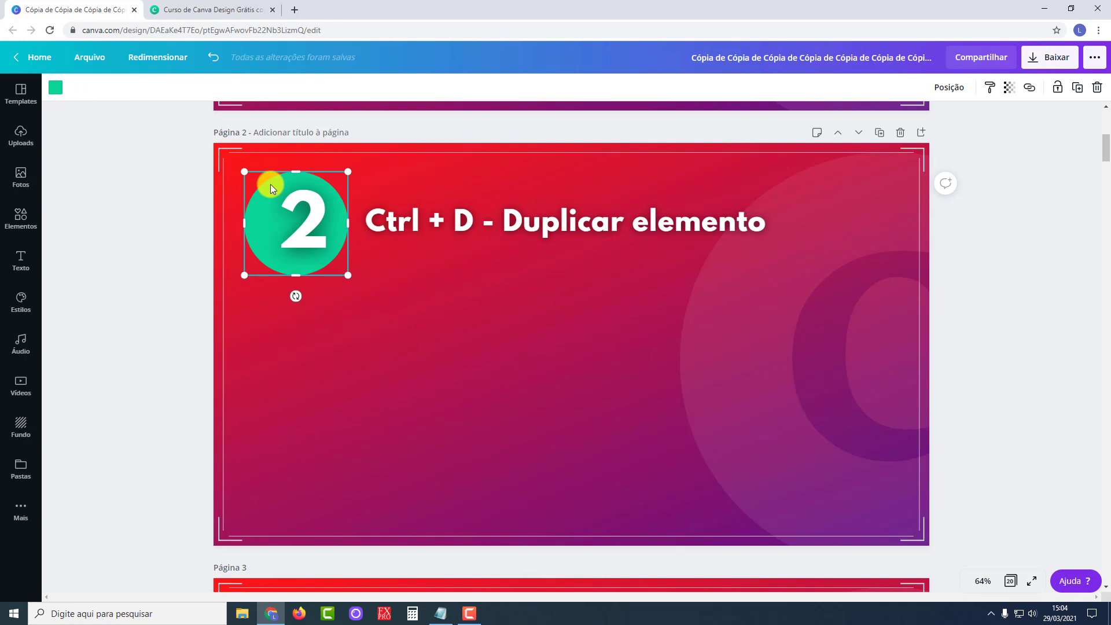
pyautogui.hotkey('ctrl', 'd')
pyautogui.moveTo(304, 243); pyautogui.dragTo(356, 394)
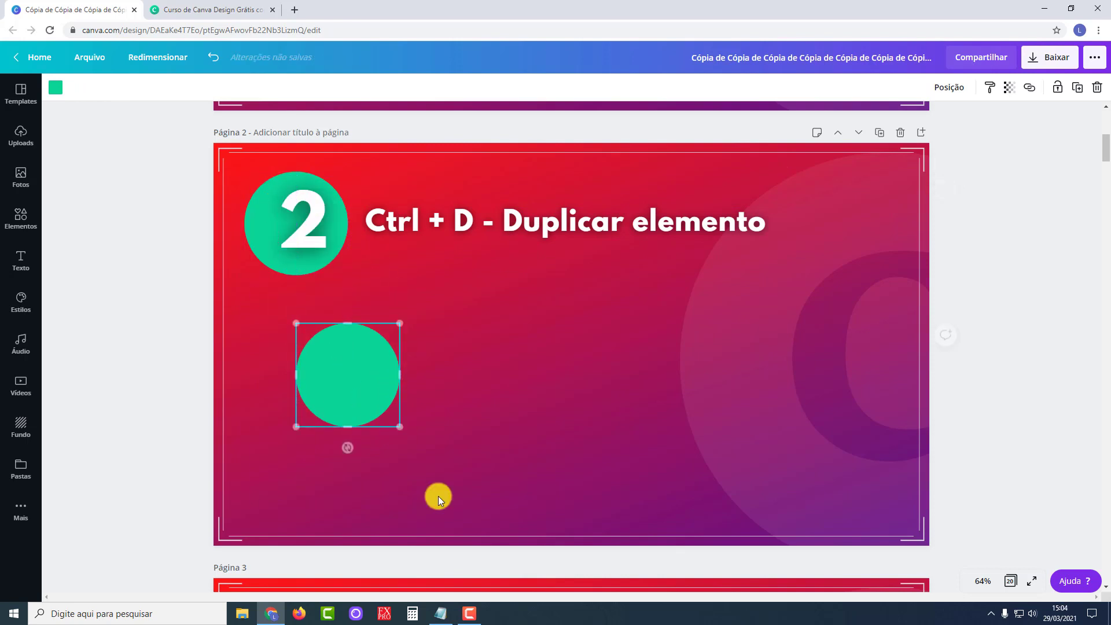
# Step: Duplicate the number 2 on page 2 and place the copy on the lower green circle
pyautogui.click(314, 227)
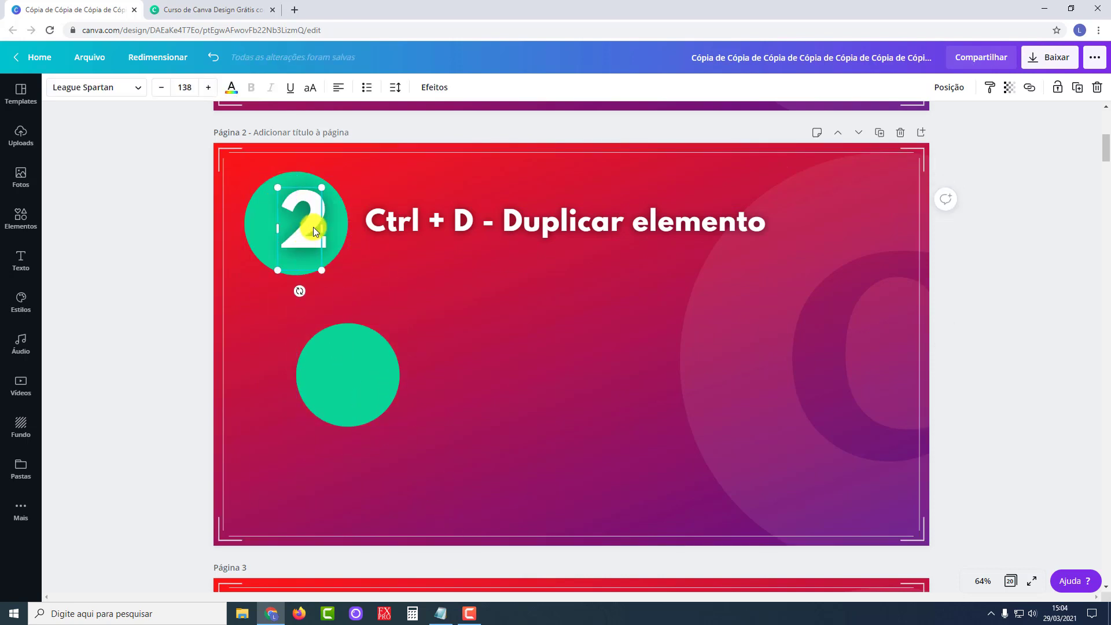
pyautogui.hotkey('ctrl', 'd')
pyautogui.moveTo(314, 231); pyautogui.dragTo(353, 373)
pyautogui.click(343, 442)
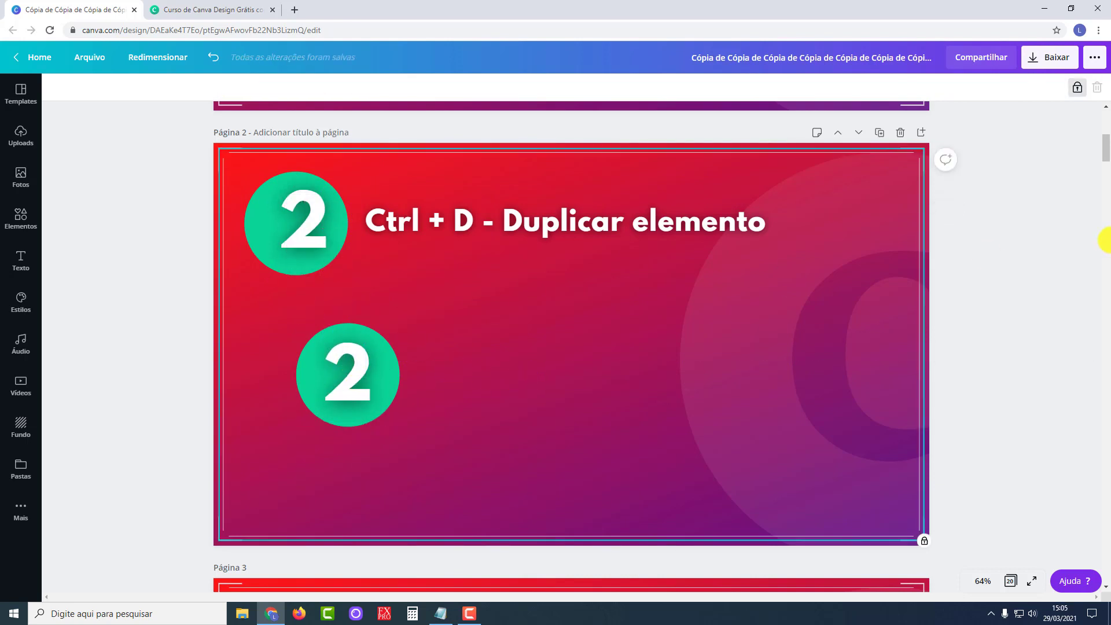
# Step: Place five copies of the number 3 and two copies of the title text in the empty area of page 3
pyautogui.moveTo(1102, 157); pyautogui.dragTo(1107, 182)
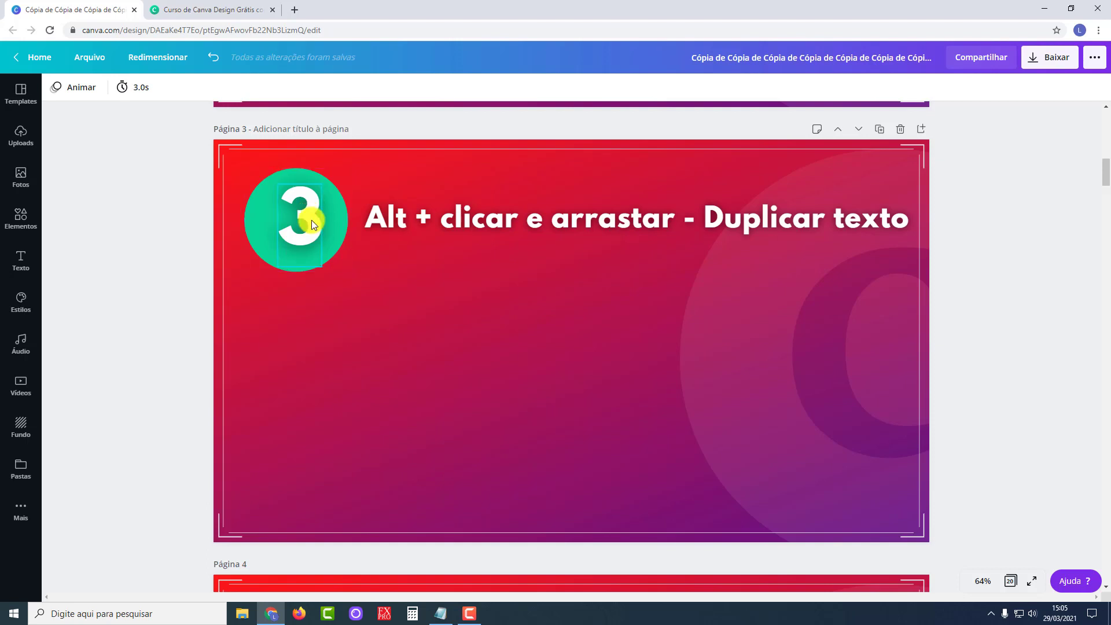
pyautogui.moveTo(309, 219); pyautogui.dragTo(740, 342)
pyautogui.moveTo(567, 225); pyautogui.dragTo(487, 376)
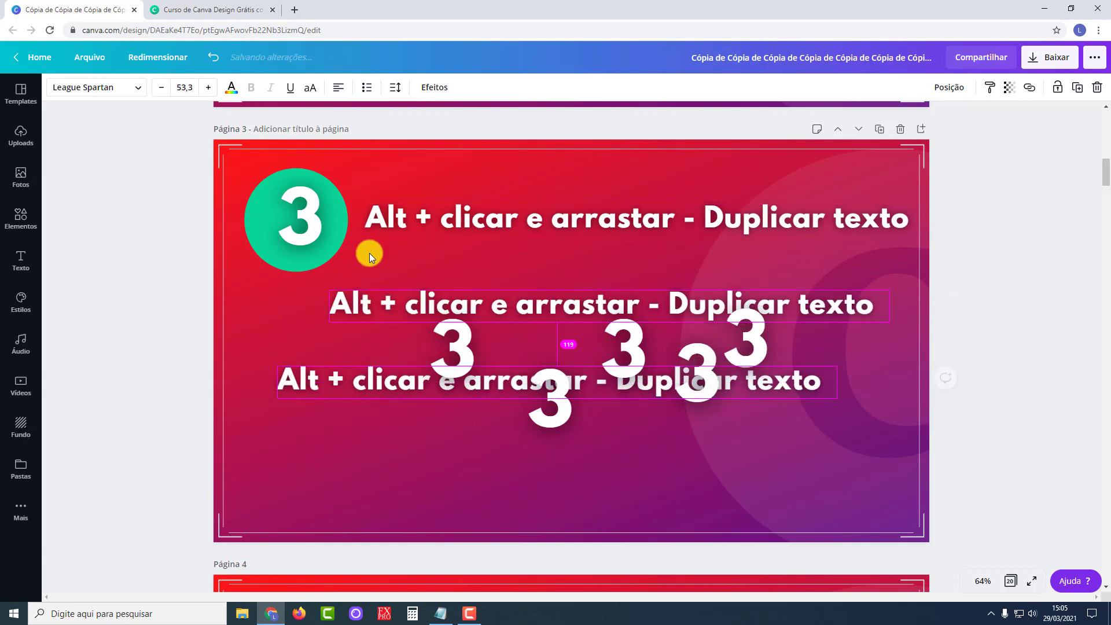
# Step: Place two copies of the green circle and one more copy of the number 3 below the title on page 3
pyautogui.moveTo(250, 237); pyautogui.dragTo(304, 362)
pyautogui.moveTo(310, 199); pyautogui.dragTo(484, 268)
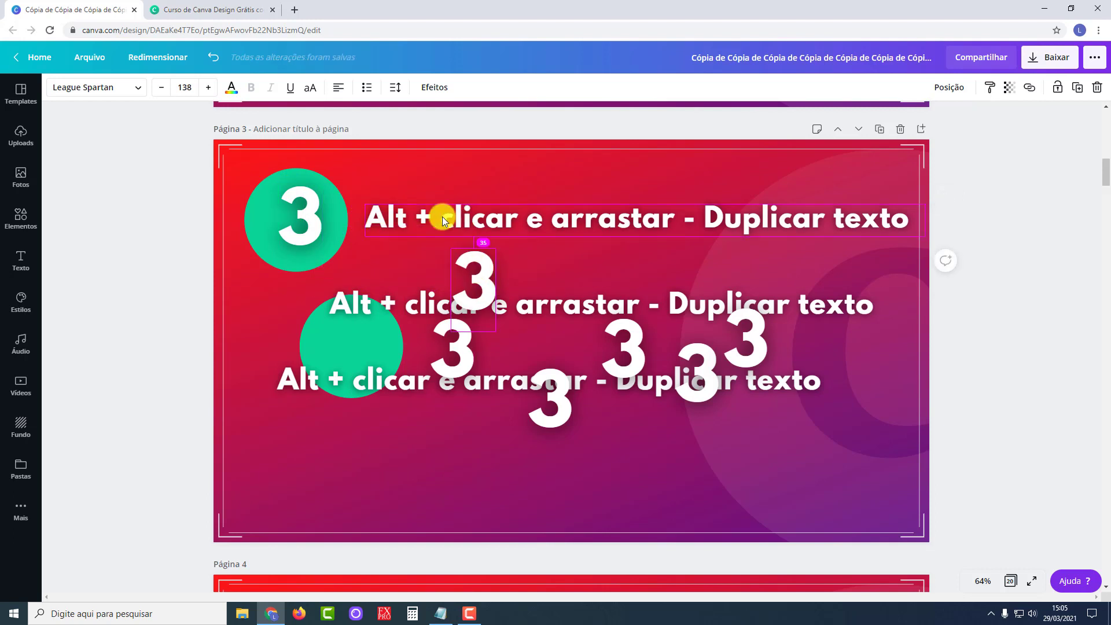
pyautogui.moveTo(243, 206); pyautogui.dragTo(446, 281)
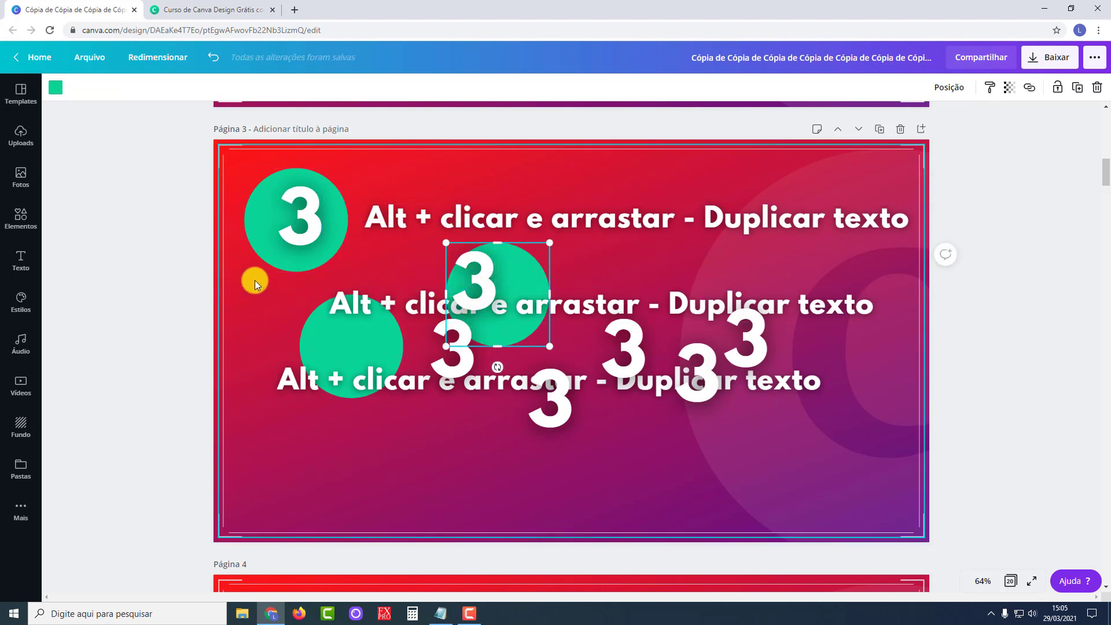
# Step: Copy the number 4 on page 4, paste it three times, and spread the copies below the title
pyautogui.scroll(-7, 272, 278)
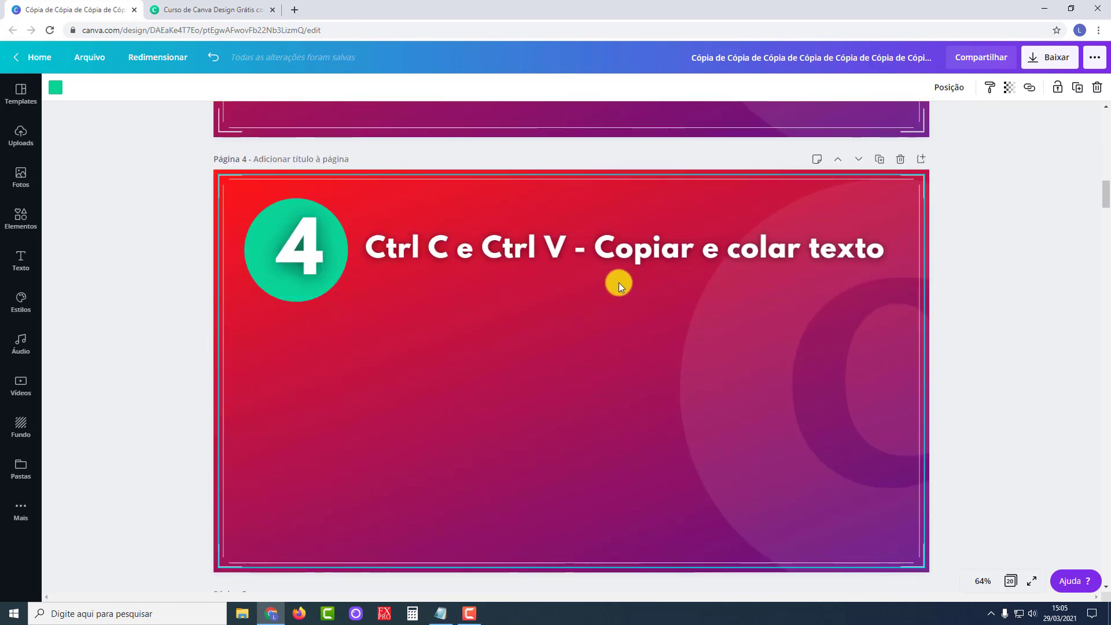
pyautogui.click(1026, 307)
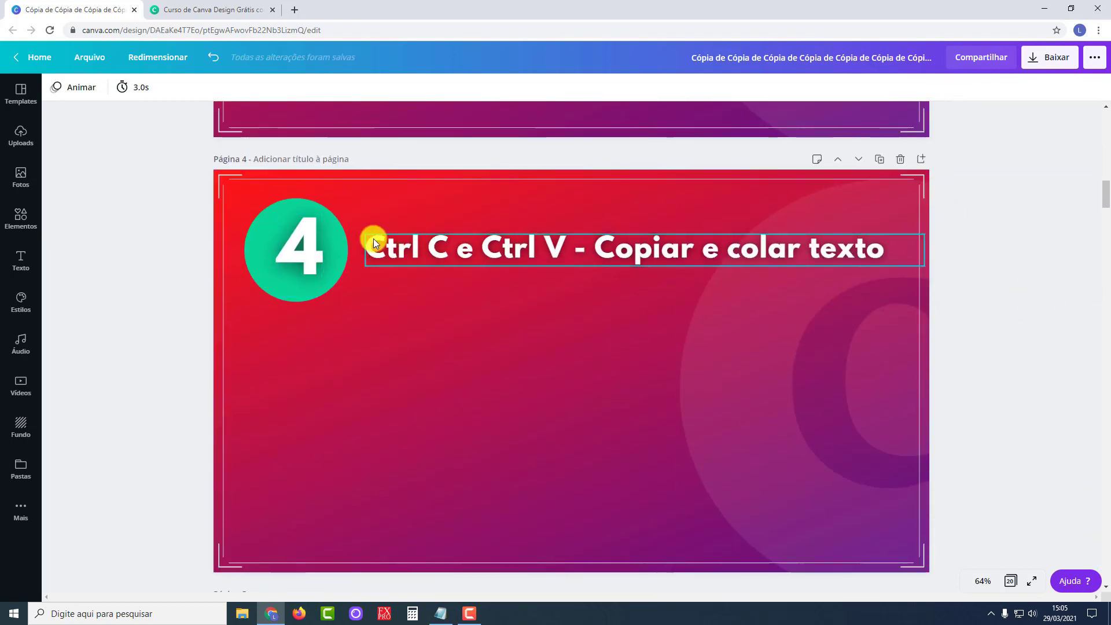
pyautogui.click(313, 250)
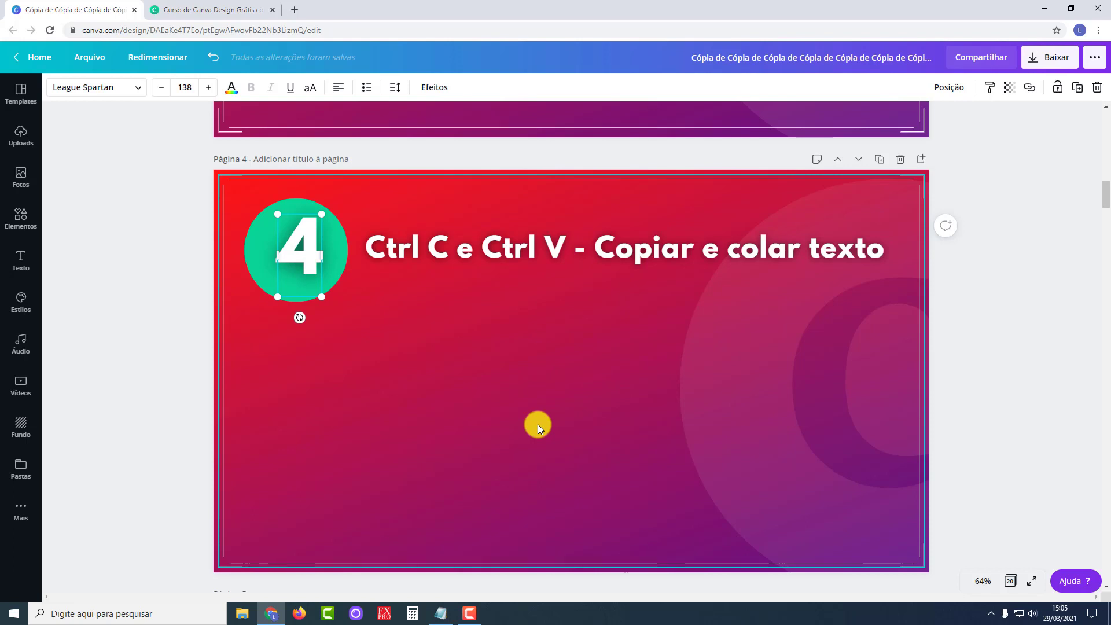
pyautogui.hotkey('ctrl', 'v')
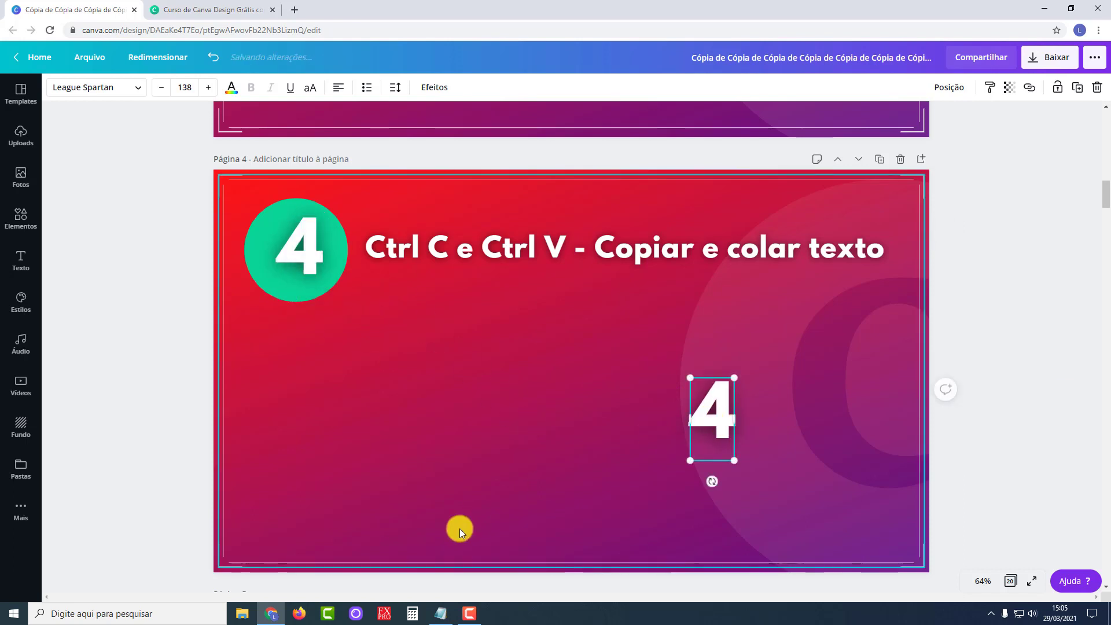
pyautogui.hotkey('ctrl', 'v')
pyautogui.moveTo(314, 283); pyautogui.dragTo(620, 400)
pyautogui.hotkey('ctrl', 'v')
pyautogui.moveTo(315, 259); pyautogui.dragTo(396, 365)
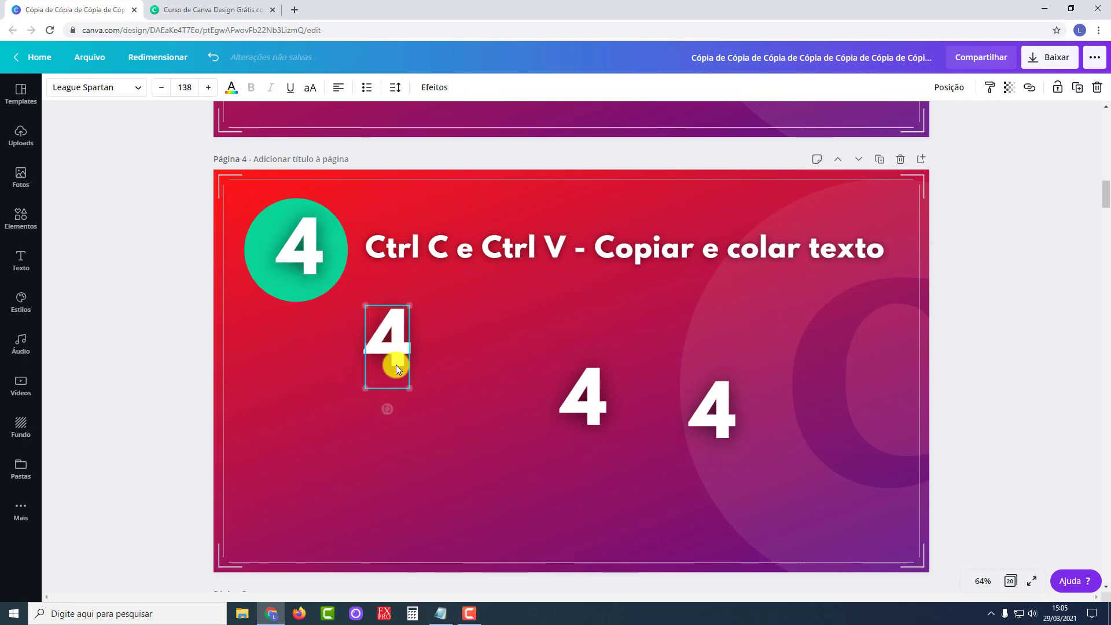
pyautogui.click(226, 407)
# Step: Paste the copied number 4 twice onto page 3 and place both copies near the page's lower edge
pyautogui.scroll(7, 602, 415)
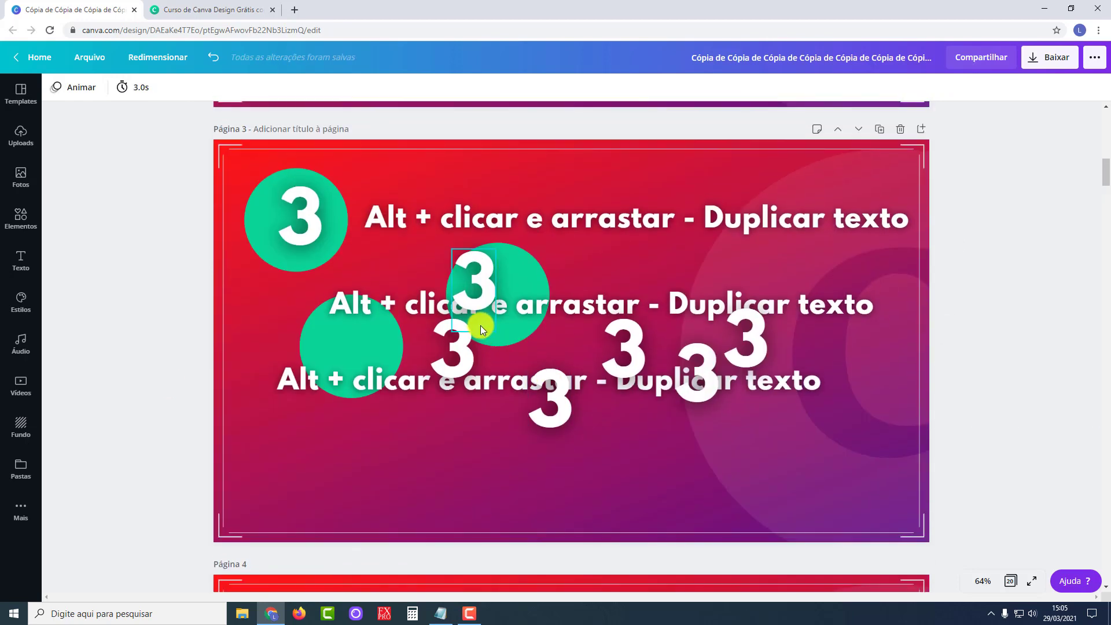
pyautogui.hotkey('ctrl', 'v')
pyautogui.moveTo(317, 240); pyautogui.dragTo(321, 481)
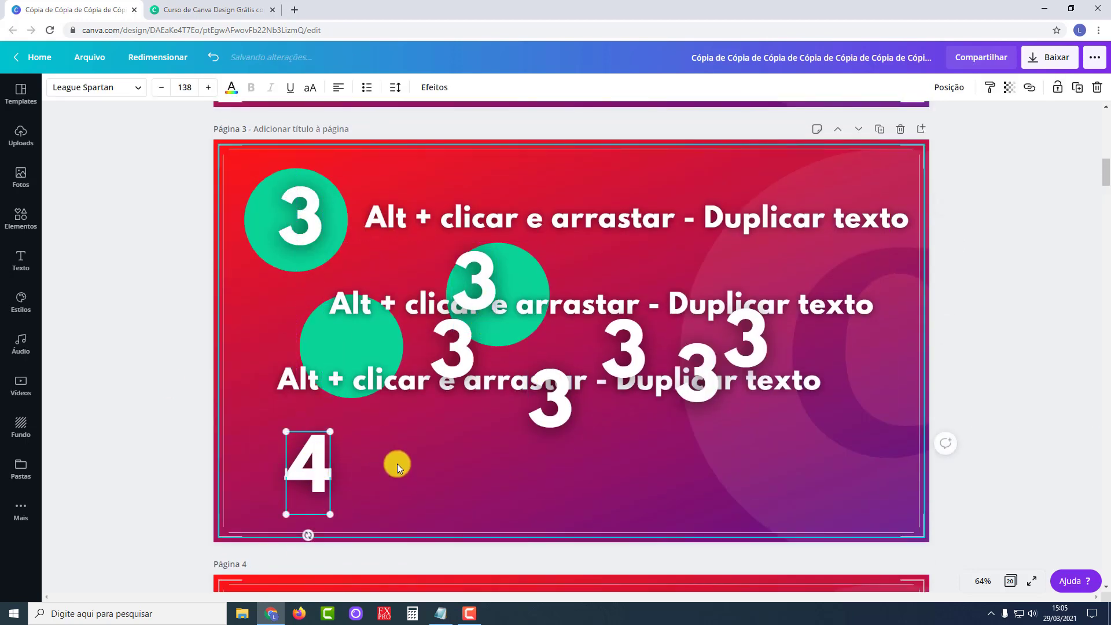
pyautogui.hotkey('ctrl', 'v')
pyautogui.moveTo(322, 248); pyautogui.dragTo(437, 482)
# Step: Paste the copied number 4 onto page 2 and place it beside the lower green circle
pyautogui.scroll(7, 456, 433)
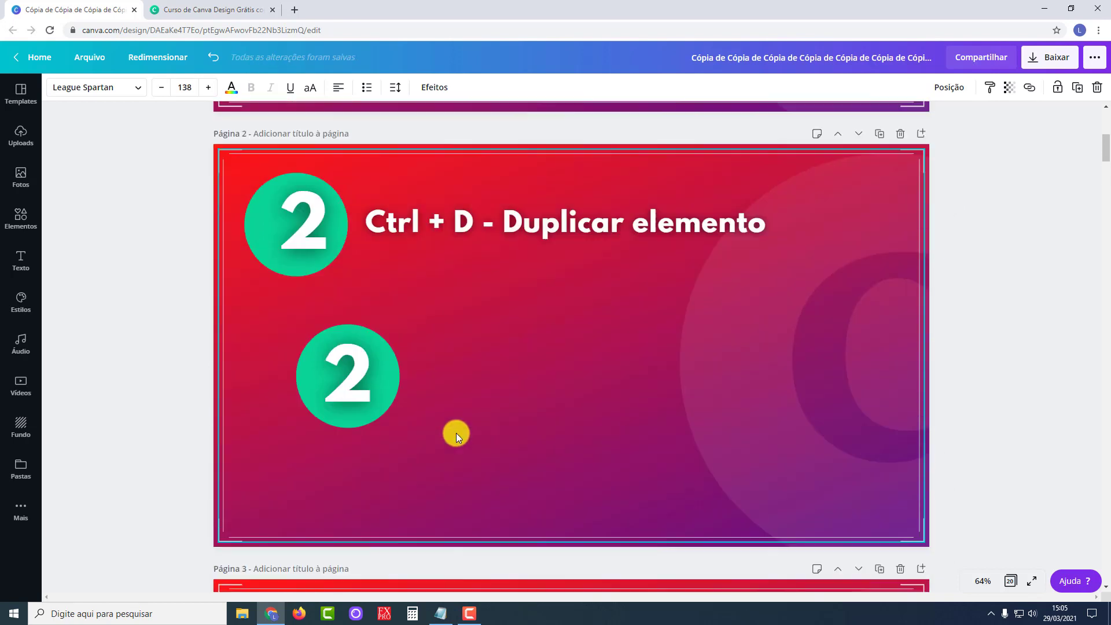
pyautogui.scroll(1, 456, 433)
pyautogui.hotkey('ctrl', 'v')
pyautogui.moveTo(314, 255); pyautogui.dragTo(433, 400)
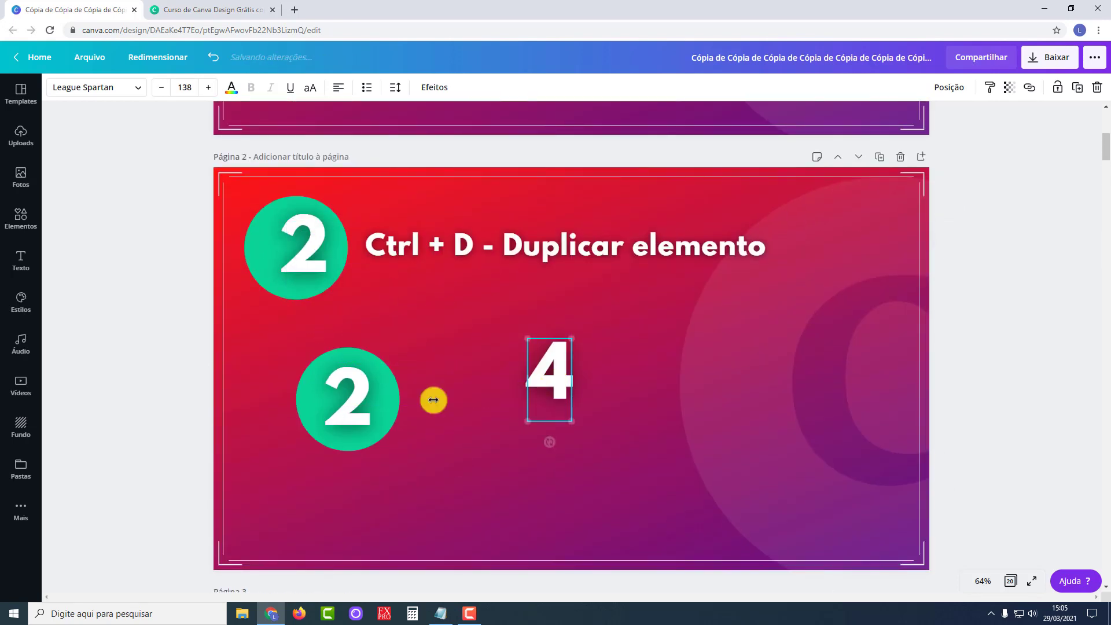
pyautogui.click(179, 315)
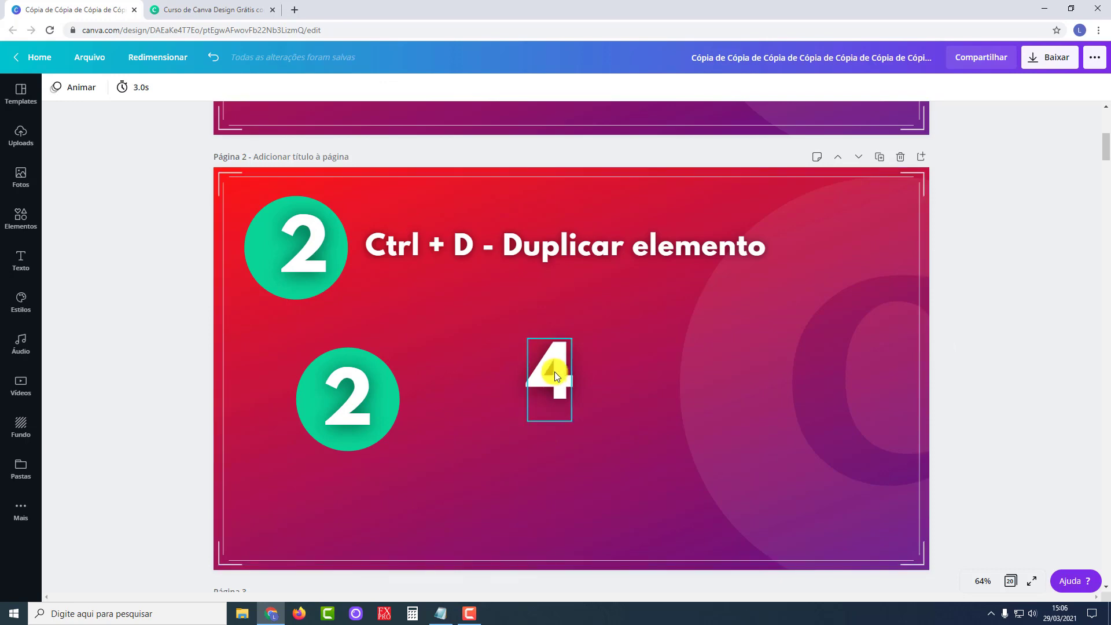
# Step: Copy the title "Ctrl C e Ctrl V - Copiar e colar texto" from page 4 and paste it onto page 3
pyautogui.scroll(-15, 530, 383)
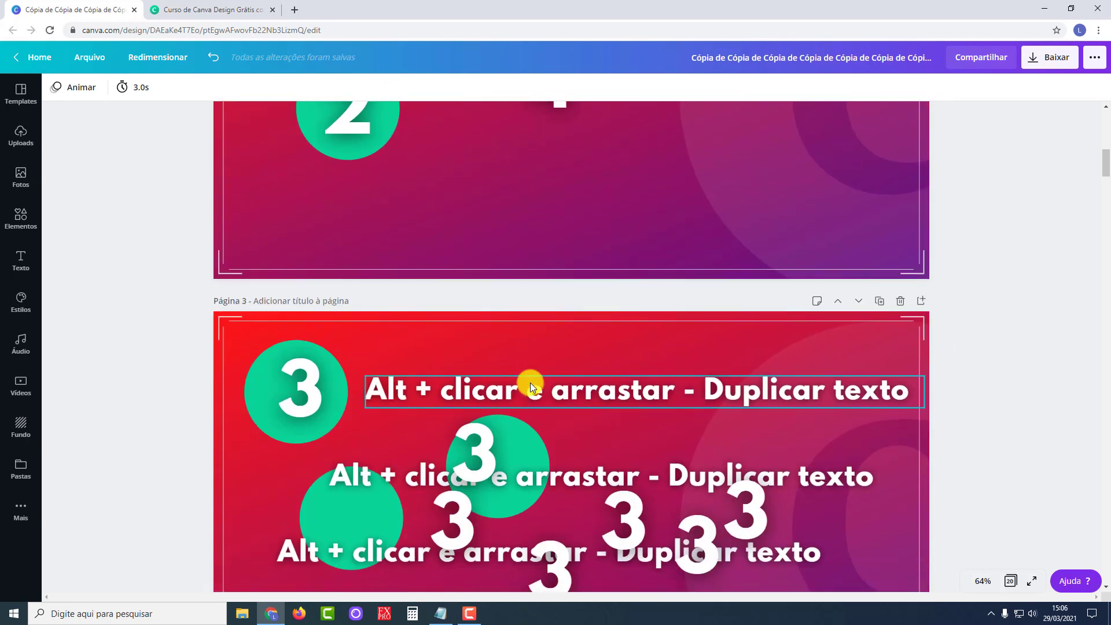
pyautogui.scroll(-2, 530, 384)
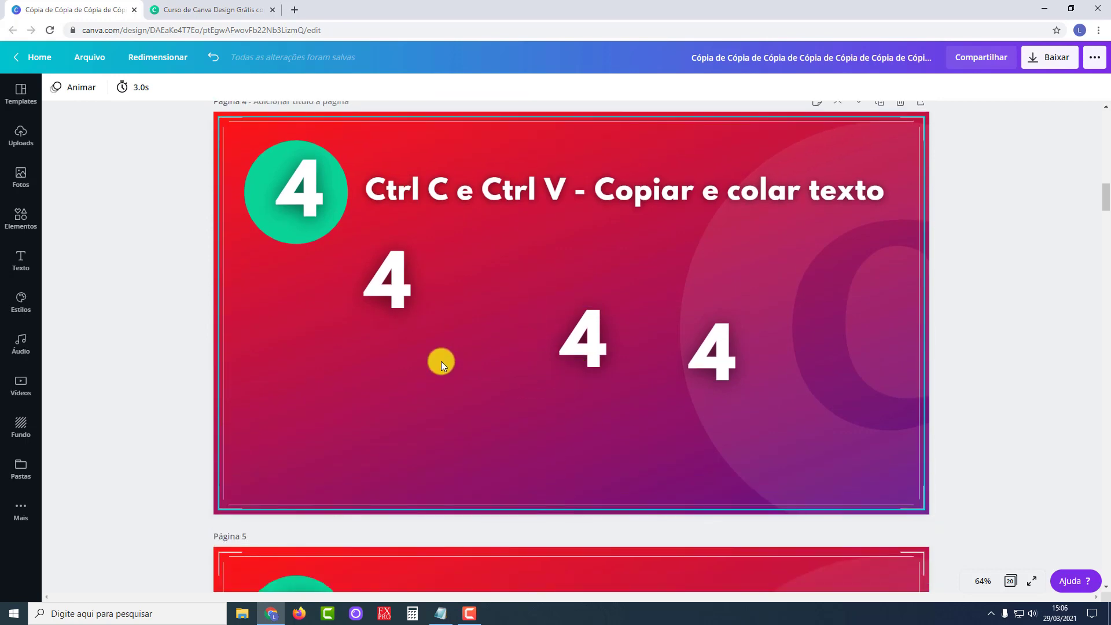
pyautogui.click(552, 197)
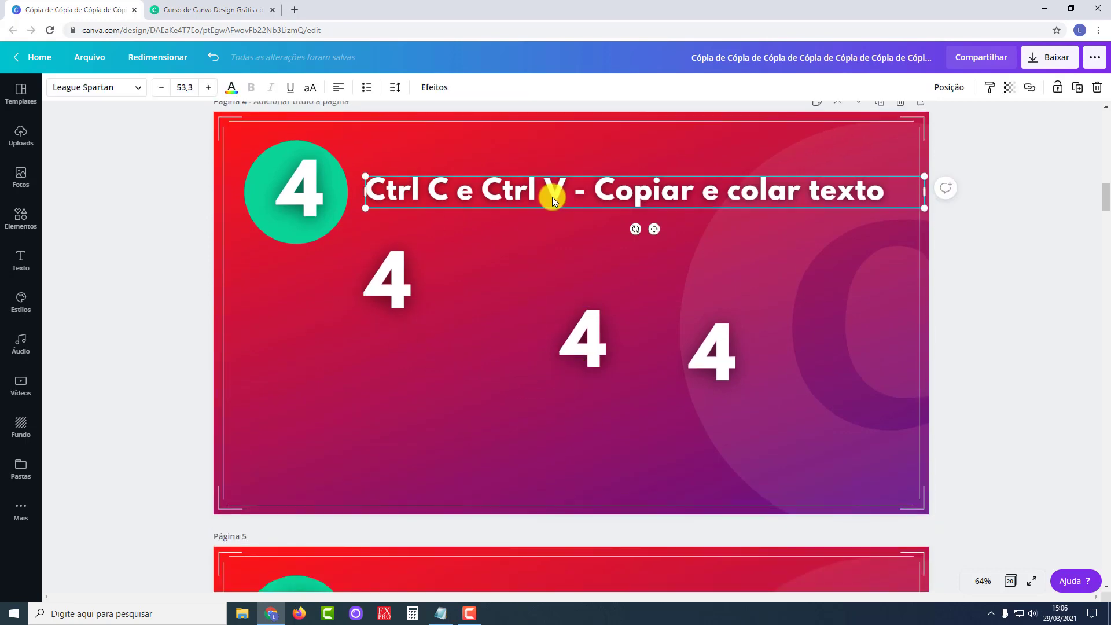
pyautogui.scroll(8, 582, 313)
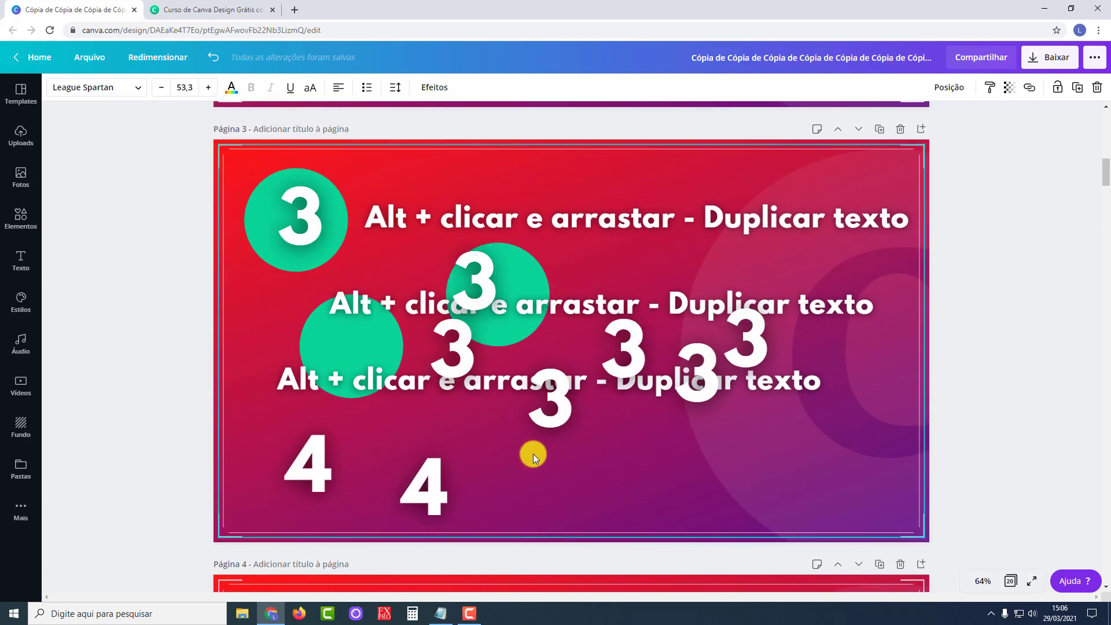
pyautogui.hotkey('ctrl', 'v')
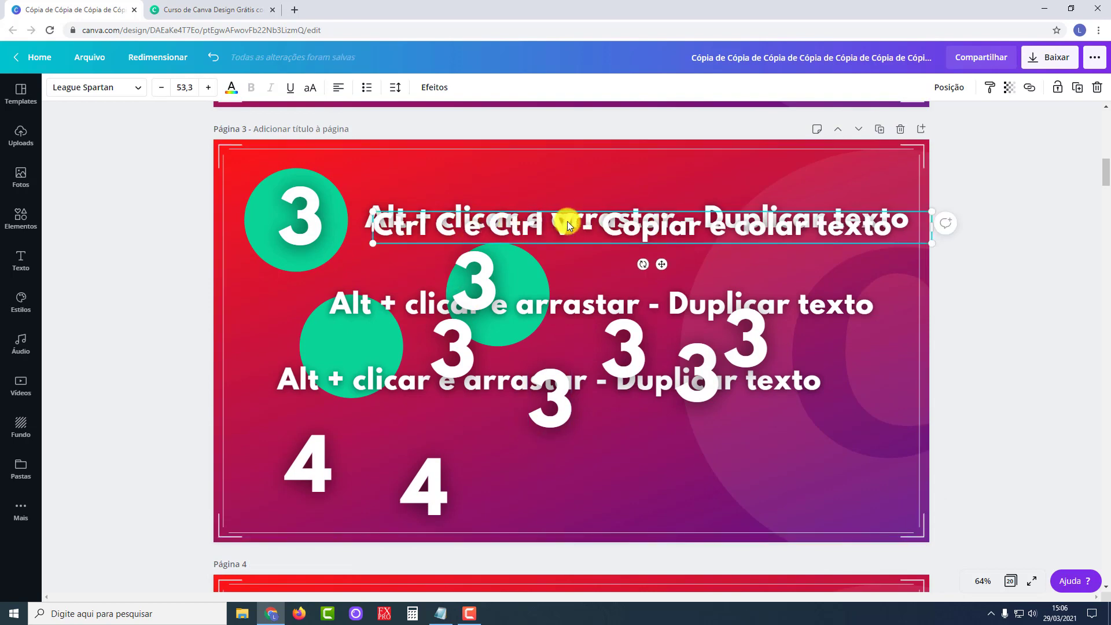
# Step: Cut the number 5 out of the green circle on page 5, paste it onto the same page, and place it below the title
pyautogui.scroll(-6, 564, 377)
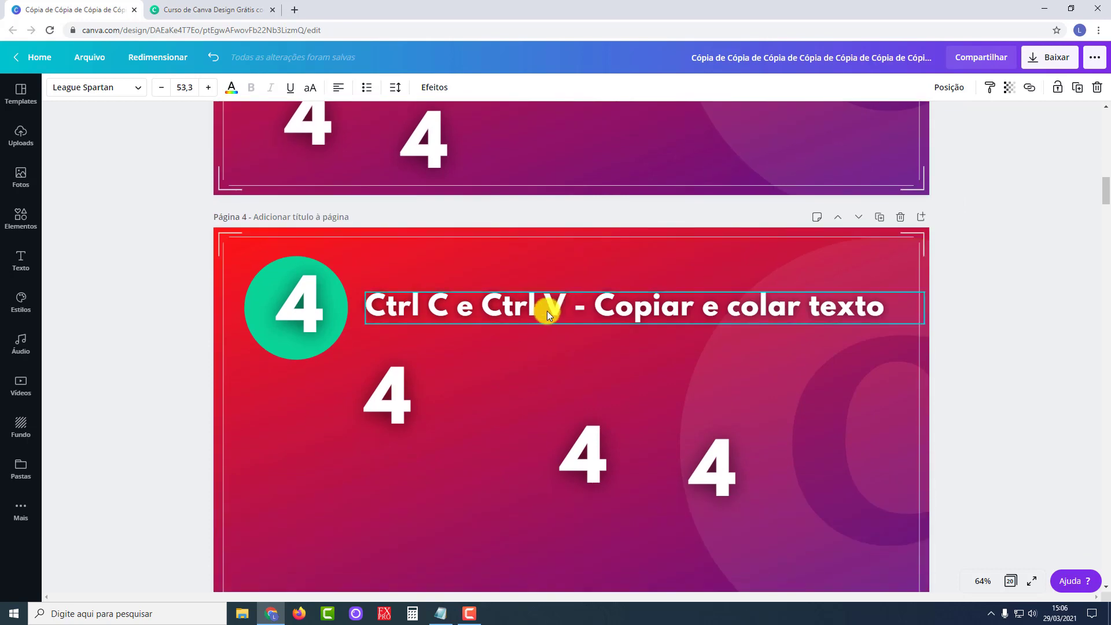
pyautogui.scroll(-2, 547, 311)
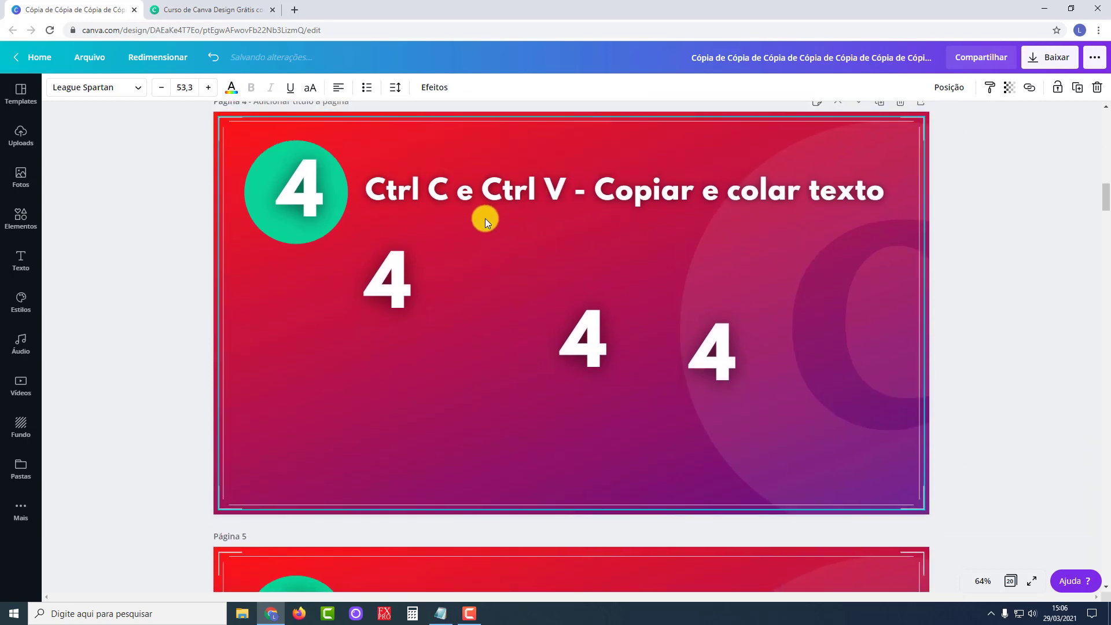
pyautogui.scroll(-8, 483, 222)
pyautogui.scroll(1, 355, 213)
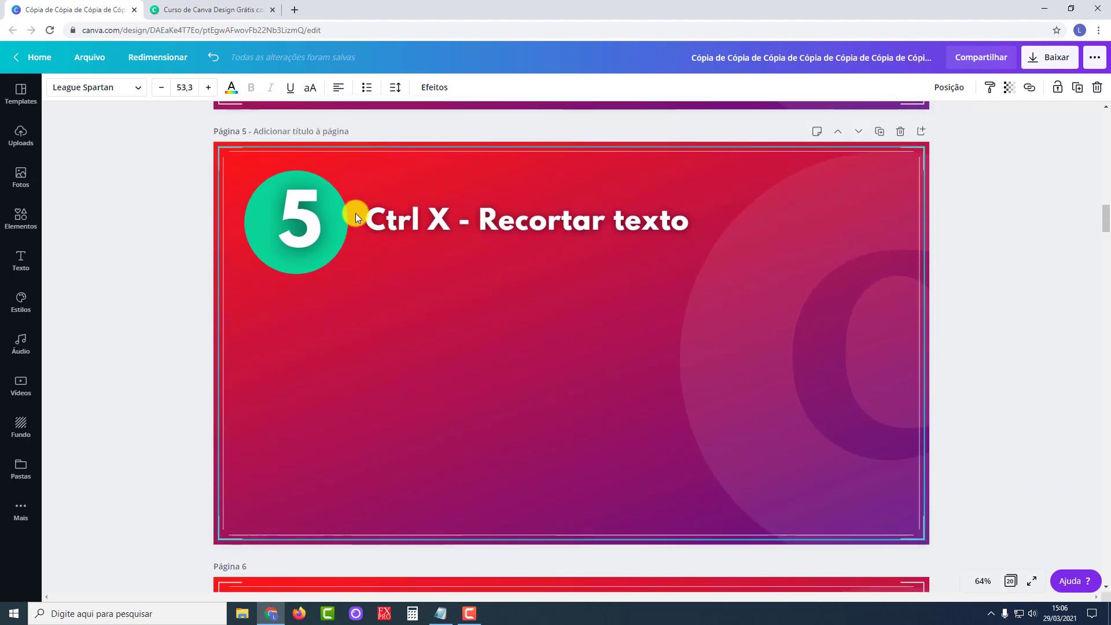
pyautogui.click(300, 228)
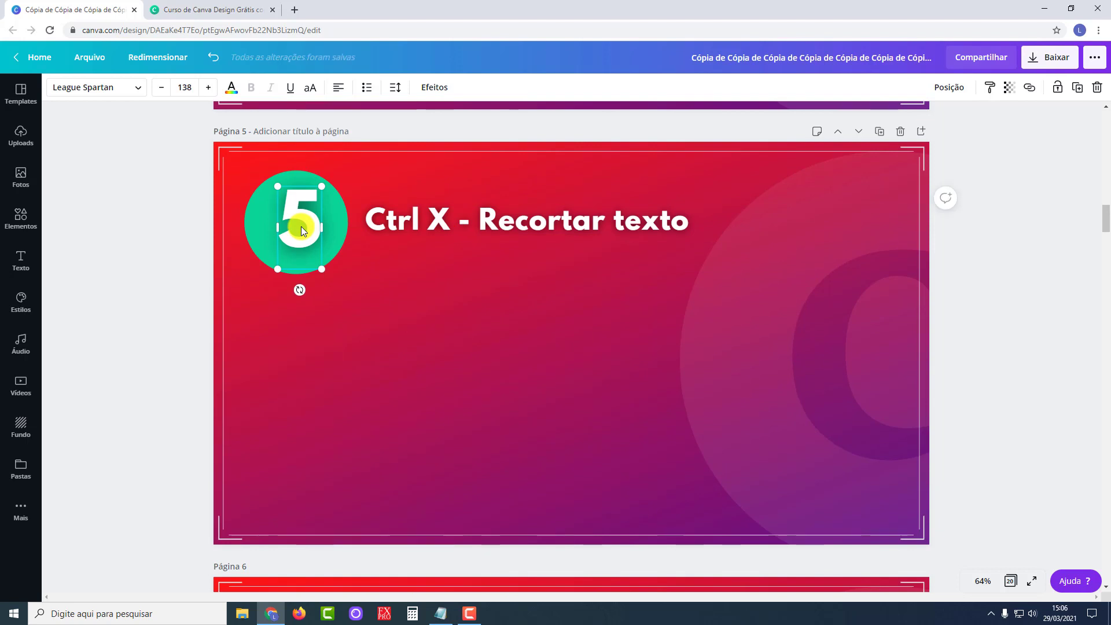
pyautogui.hotkey('ctrl', 'x')
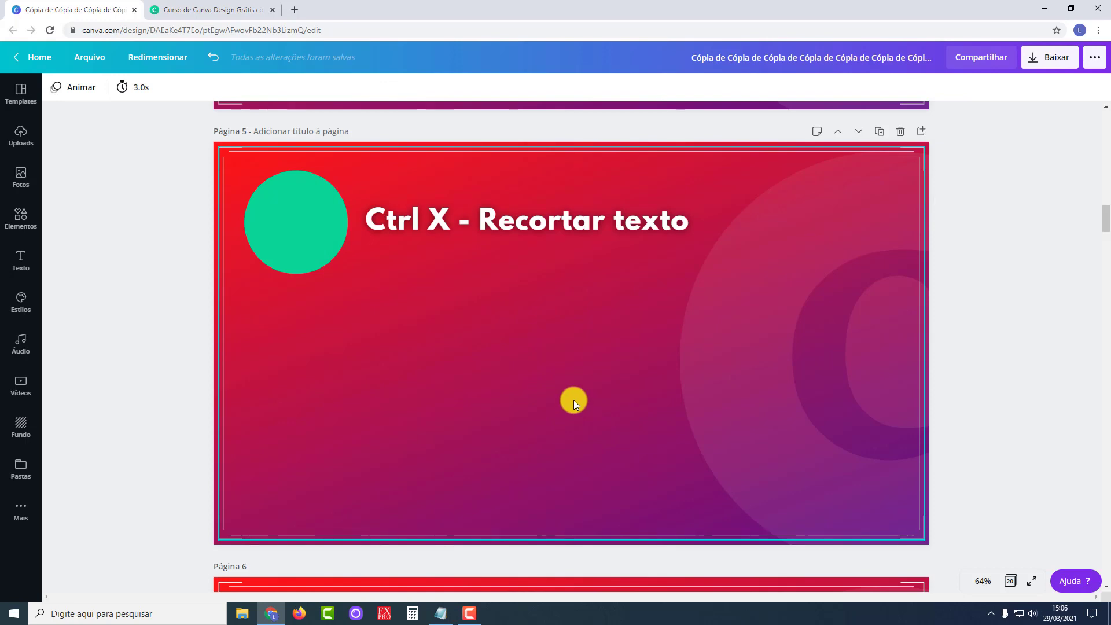
pyautogui.hotkey('ctrl', 'v')
pyautogui.moveTo(305, 231); pyautogui.dragTo(390, 289)
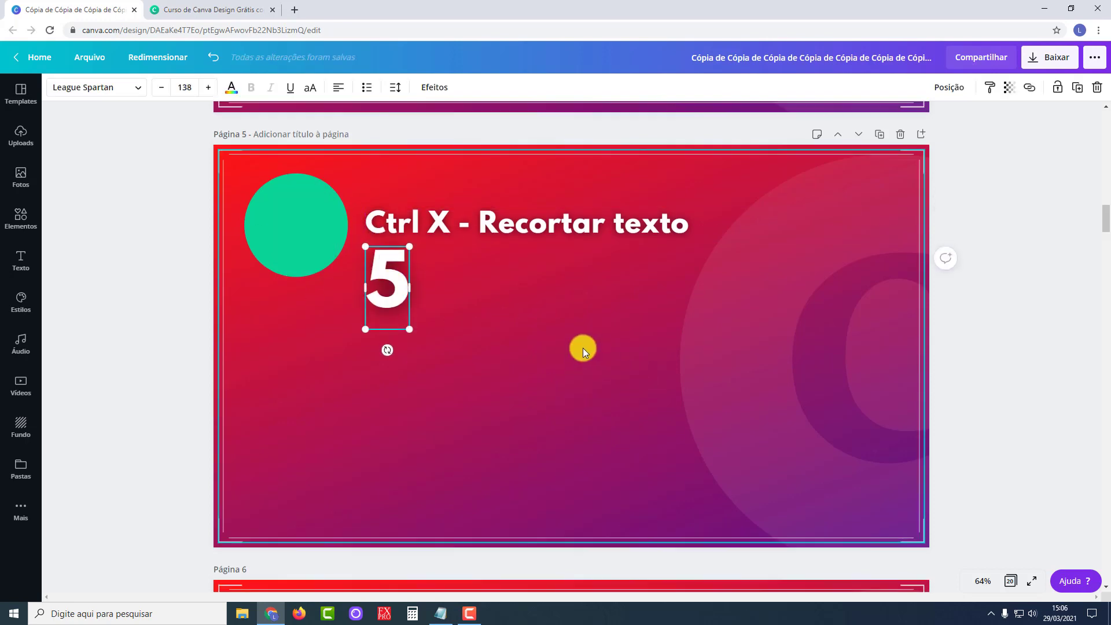
# Step: Paste the cut number 5 below the green circle on page 4, and onto page 3 beside the lower-left green circle
pyautogui.scroll(7, 582, 349)
pyautogui.hotkey('ctrl', 'v')
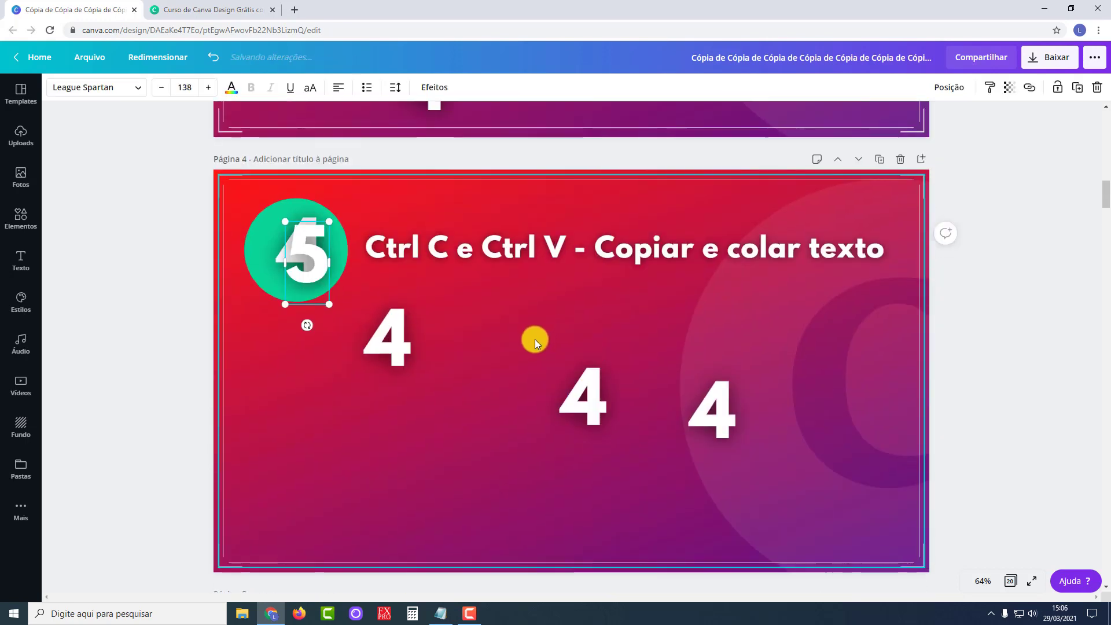
pyautogui.moveTo(296, 257); pyautogui.dragTo(307, 364)
pyautogui.scroll(6, 538, 389)
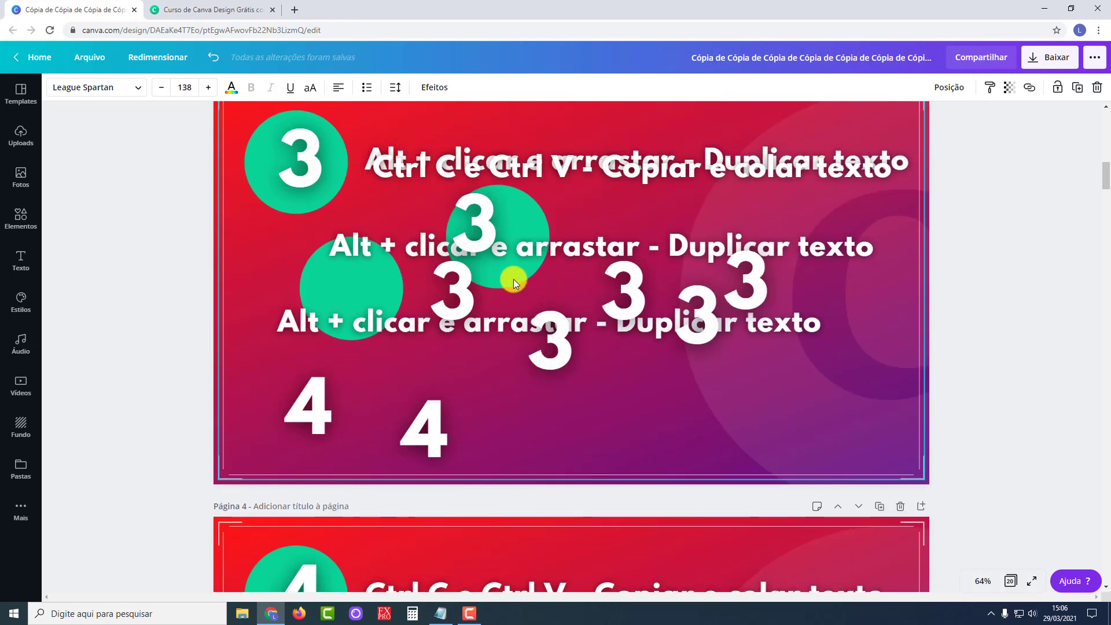
pyautogui.hotkey('ctrl', 'v')
pyautogui.moveTo(322, 183); pyautogui.dragTo(283, 316)
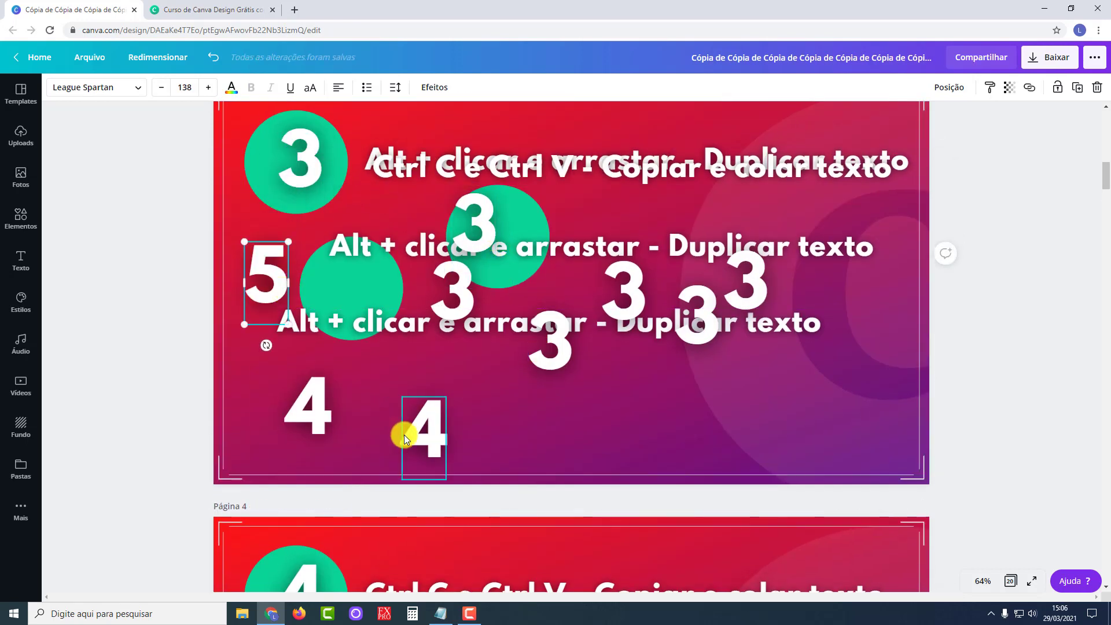
# Step: Convert the title "Ctrl Shift K" on page 6 to uppercase
pyautogui.scroll(-10, 404, 436)
pyautogui.scroll(-5, 404, 435)
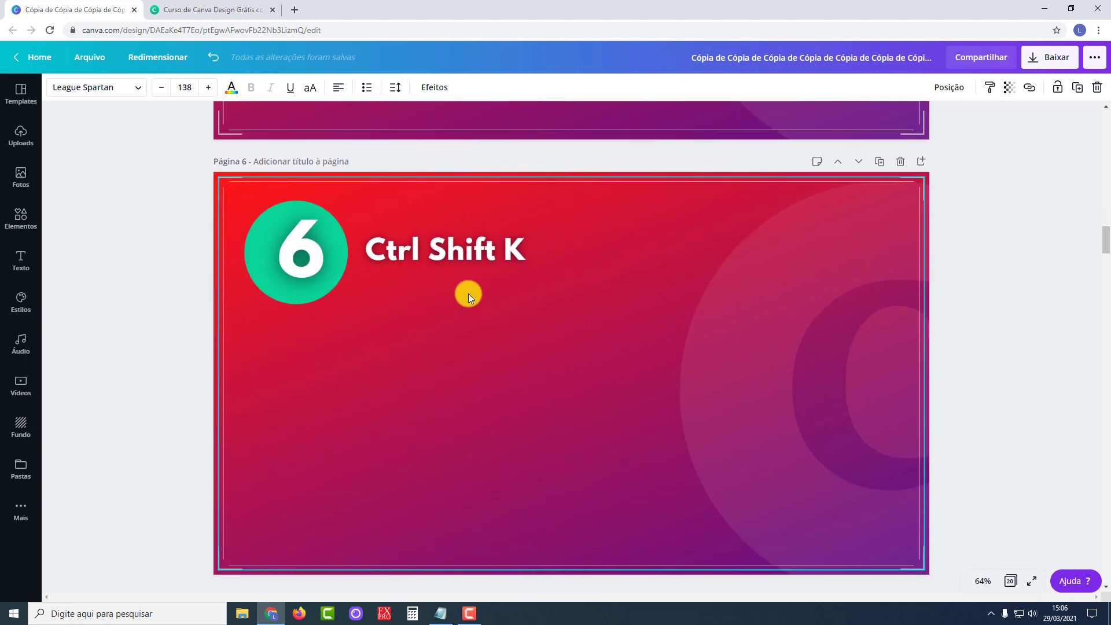
pyautogui.click(449, 257)
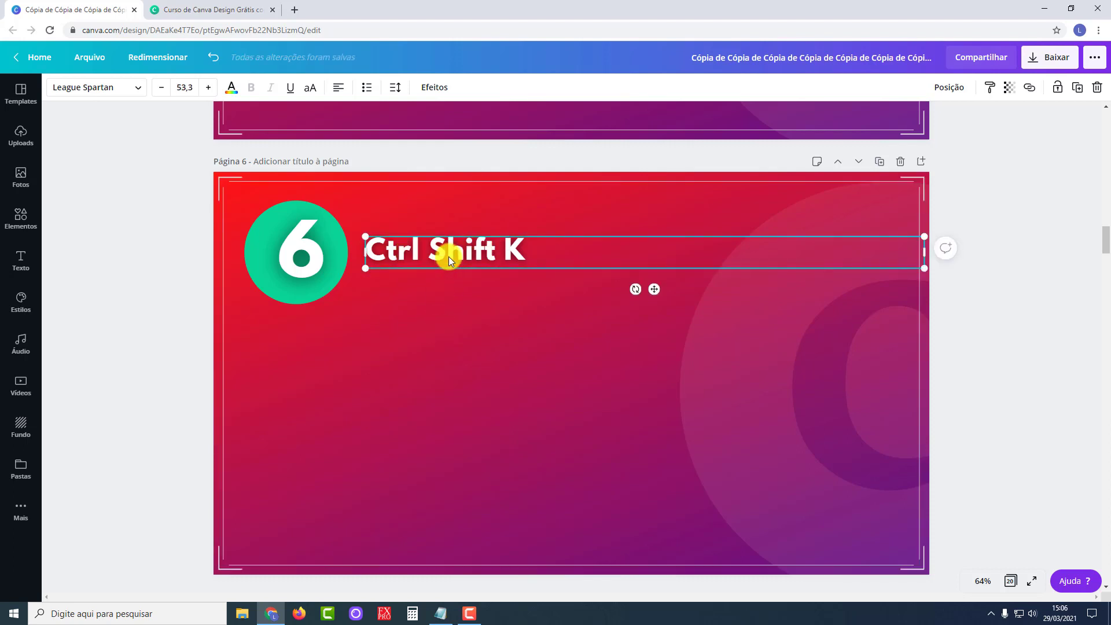
pyautogui.hotkey('ctrl', 'shift', 'k')
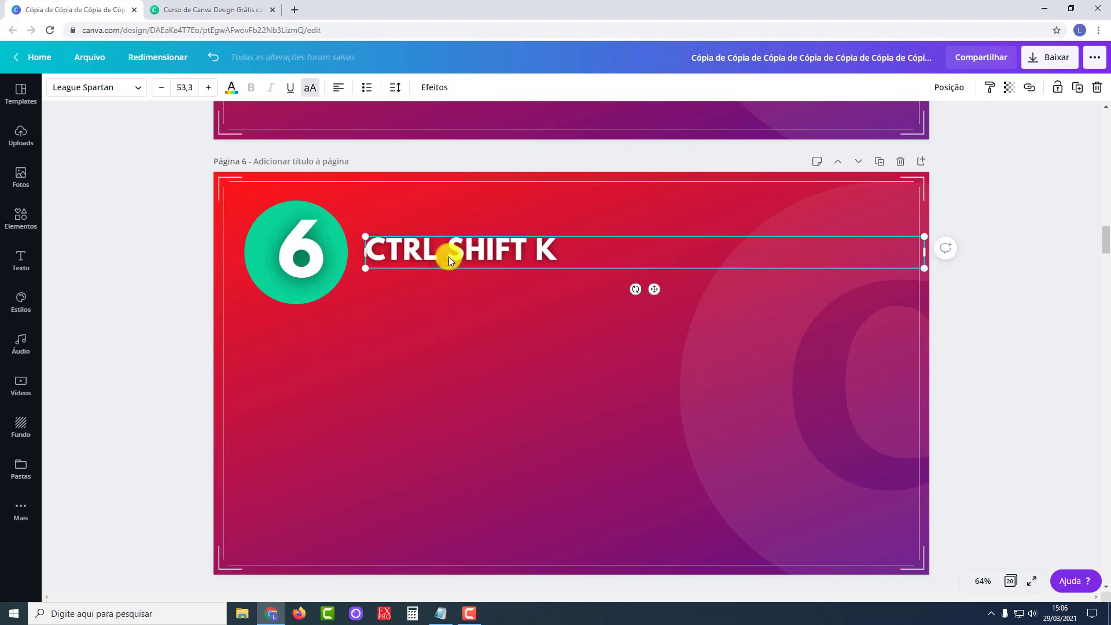
pyautogui.click(158, 280)
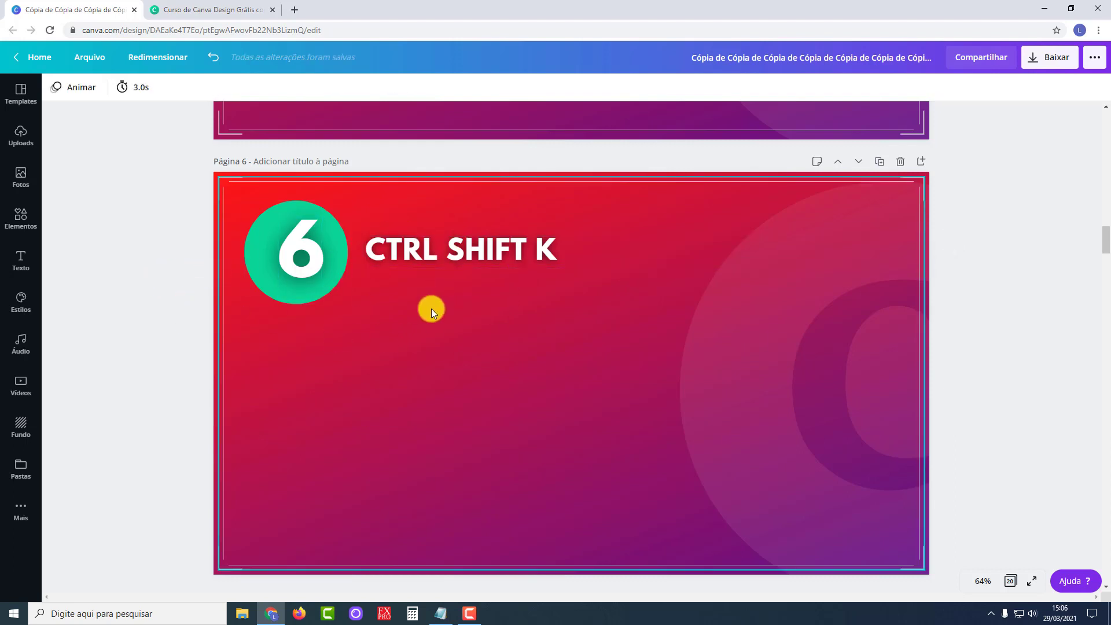
# Step: Toggle the uppercase formatting of page 6's title several times, leaving it off
pyautogui.click(474, 249)
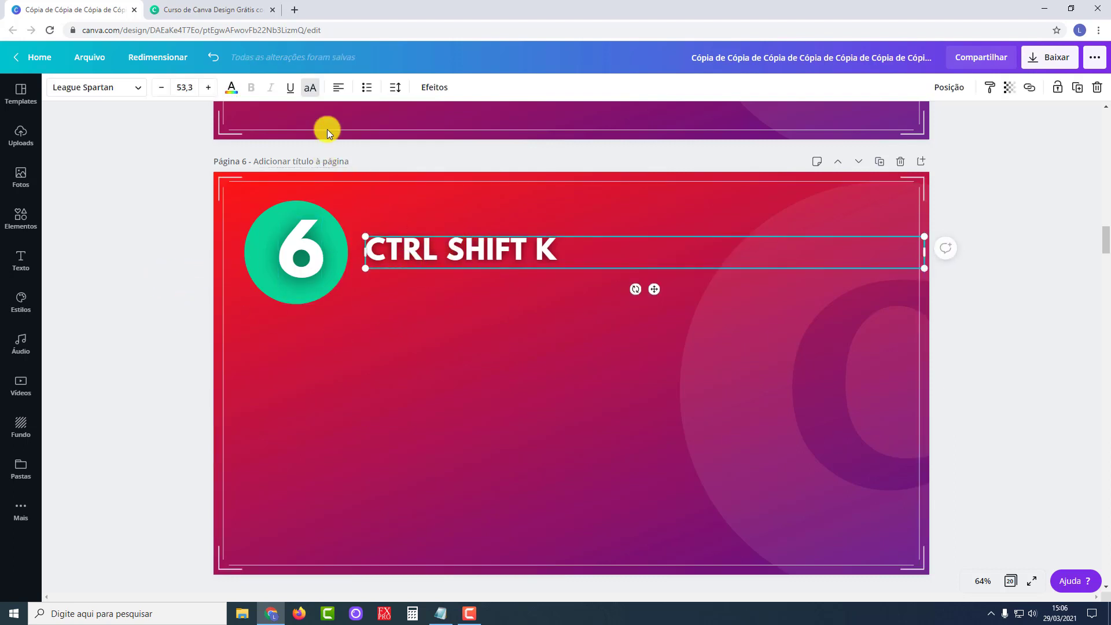
pyautogui.click(311, 89)
pyautogui.click(311, 89)
pyautogui.click(312, 90)
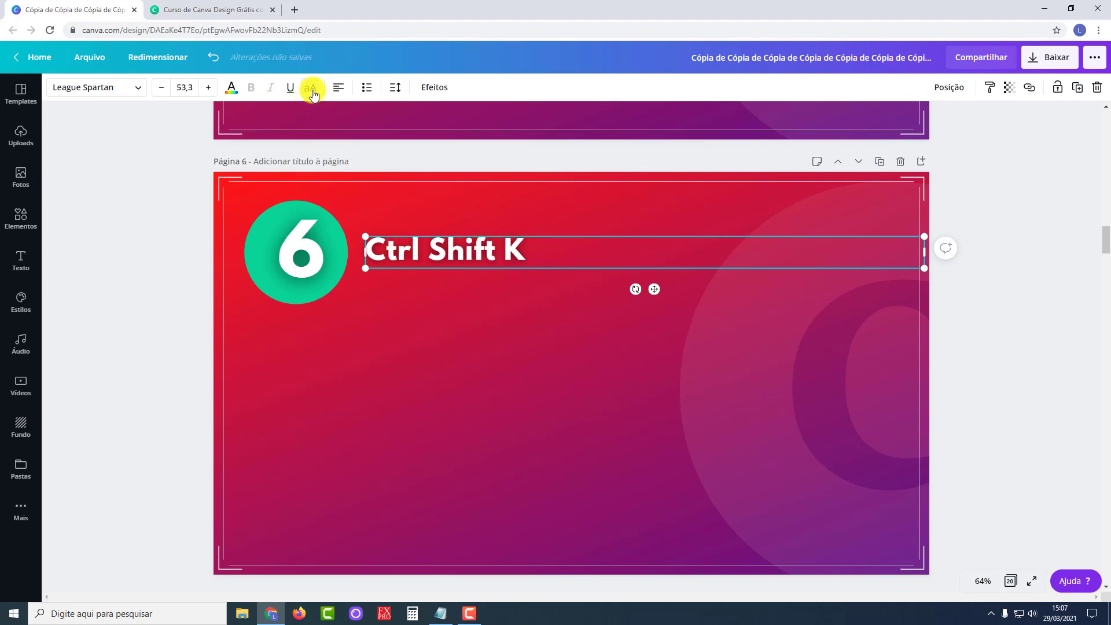
pyautogui.click(311, 89)
pyautogui.click(311, 89)
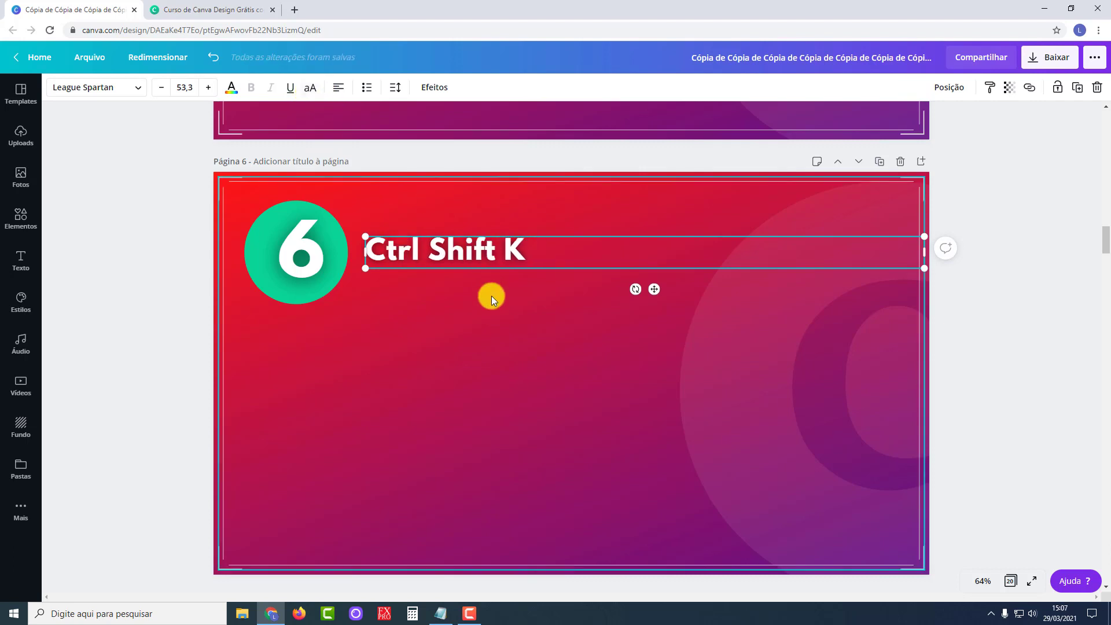
pyautogui.click(491, 297)
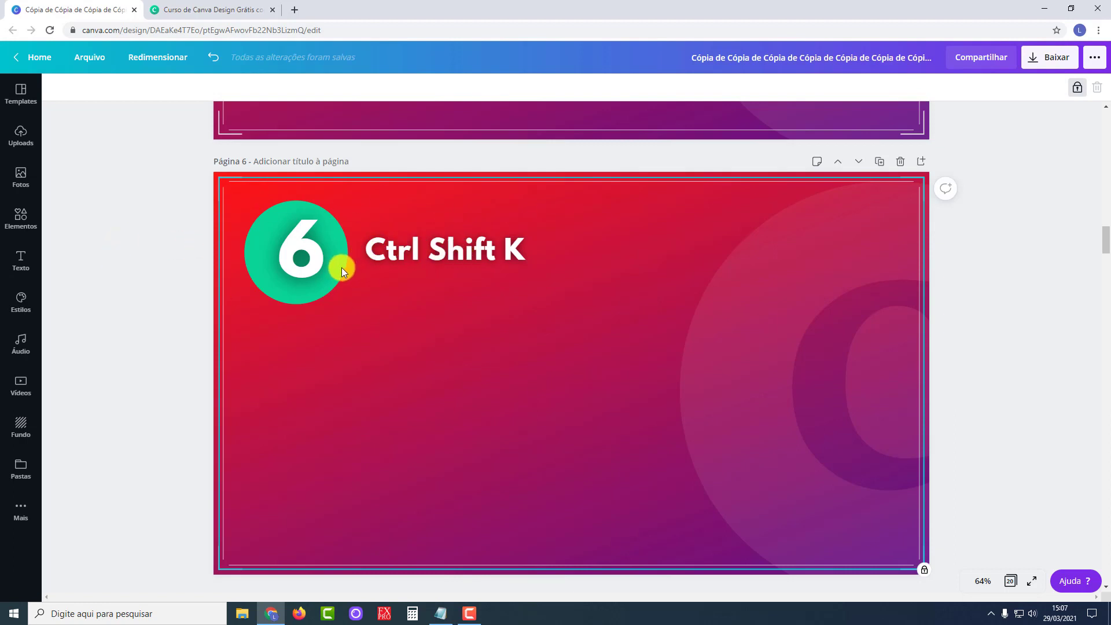
# Step: Delete the green circle, the number 7 and the title "DELETE - Deletar um elemento" from page 7
pyautogui.scroll(-8, 352, 295)
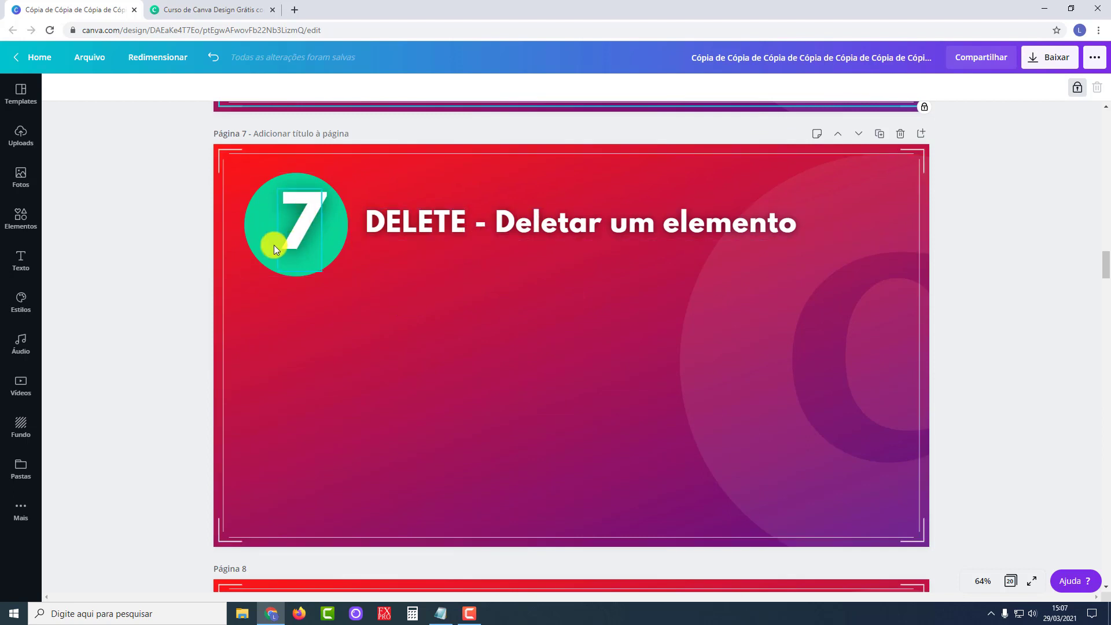
pyautogui.click(257, 228)
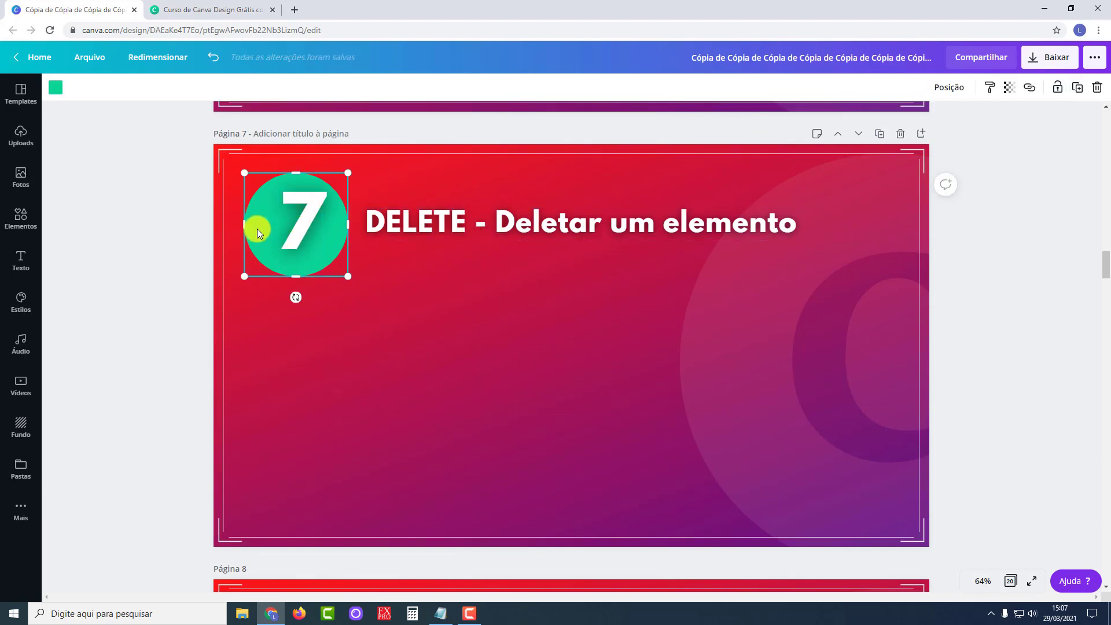
pyautogui.press('Delete')
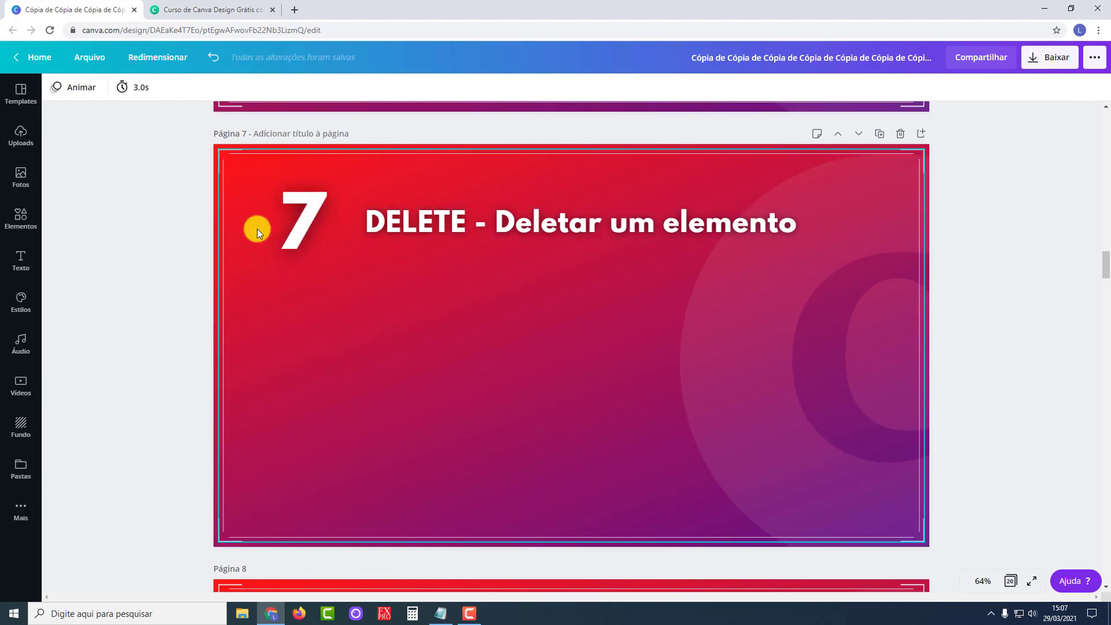
pyautogui.click(307, 218)
pyautogui.press('Delete')
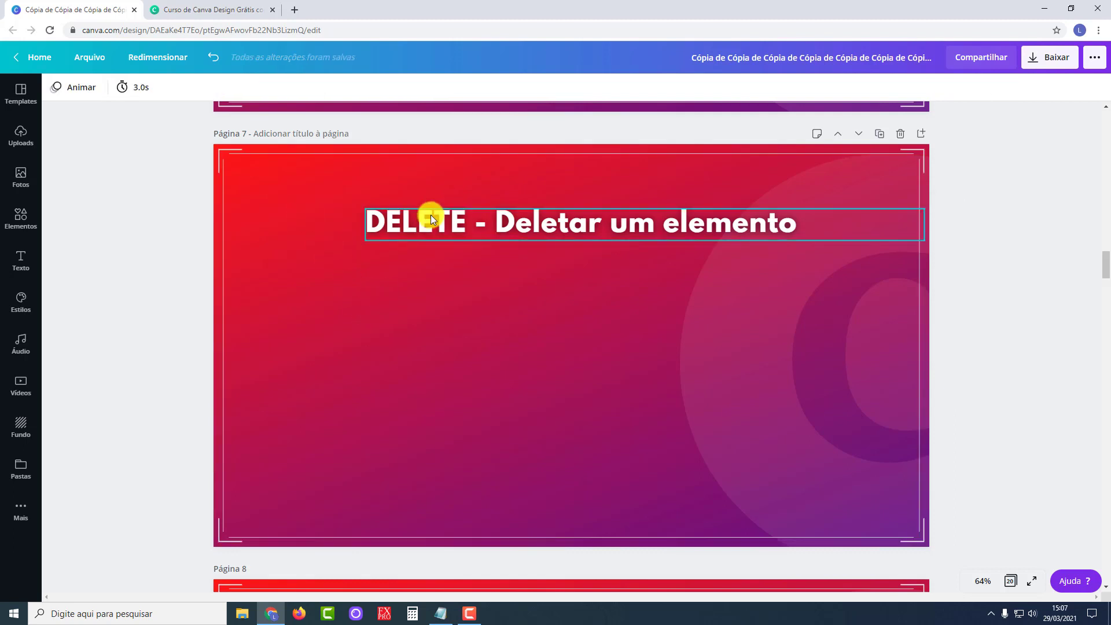
pyautogui.click(423, 223)
pyautogui.press('Delete')
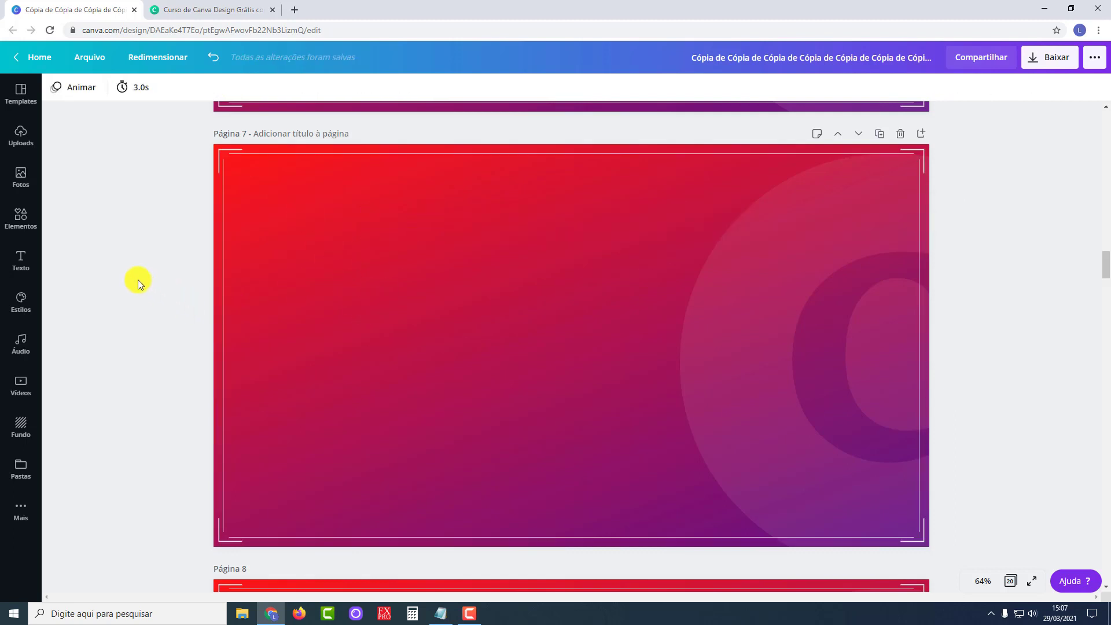
# Step: Insert a green rectangle on page 8, enlarged to cover almost the whole page, and delete it
pyautogui.scroll(-8, 182, 324)
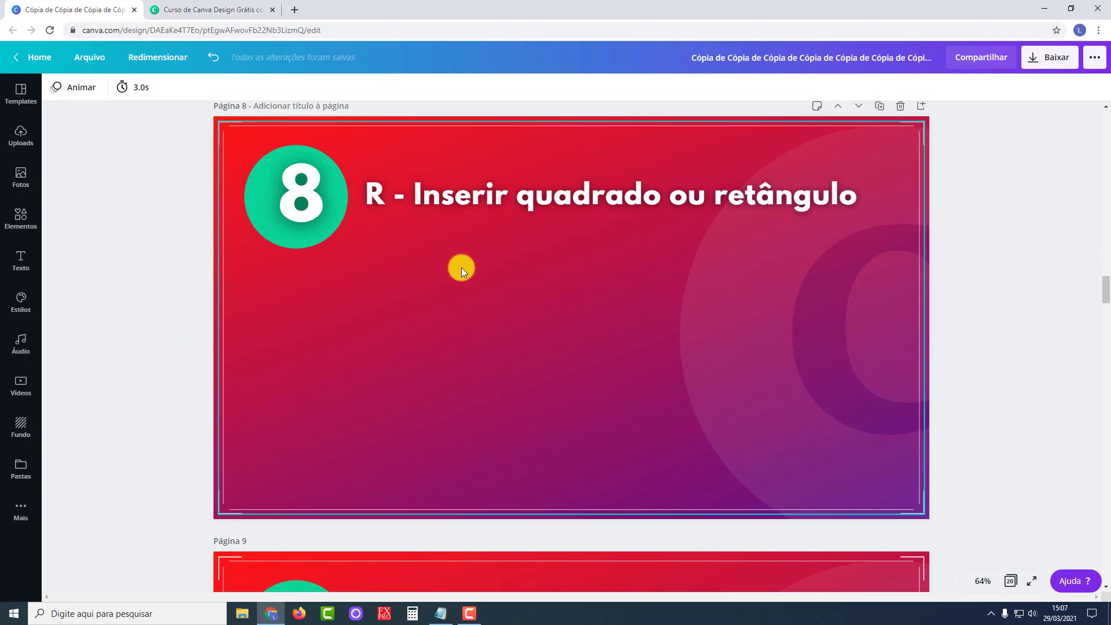
pyautogui.press('r')
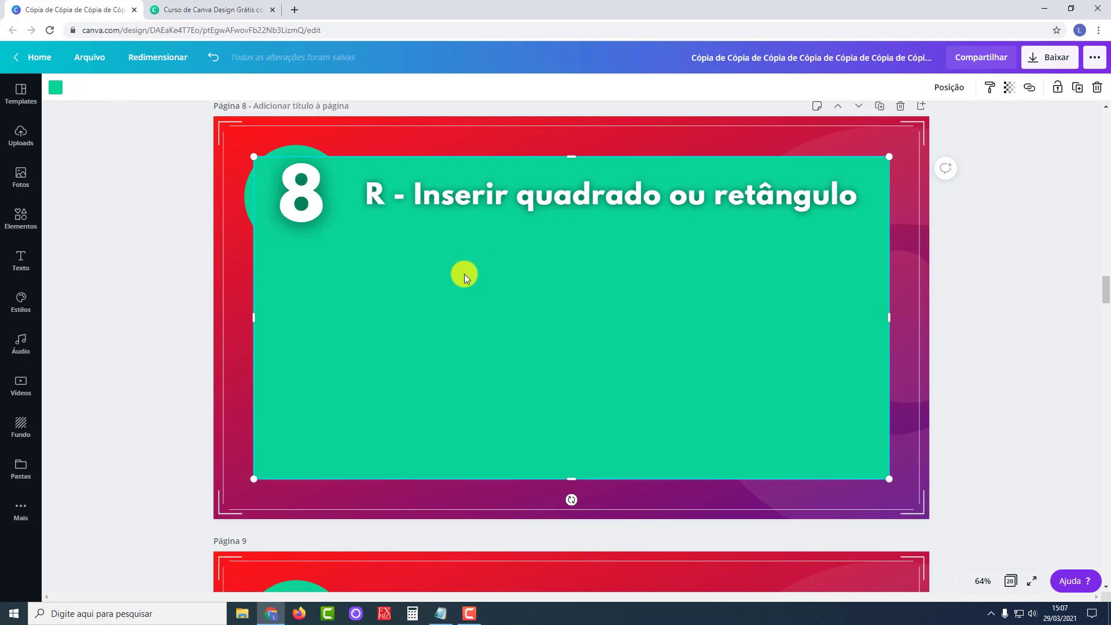
pyautogui.moveTo(521, 301); pyautogui.dragTo(496, 276)
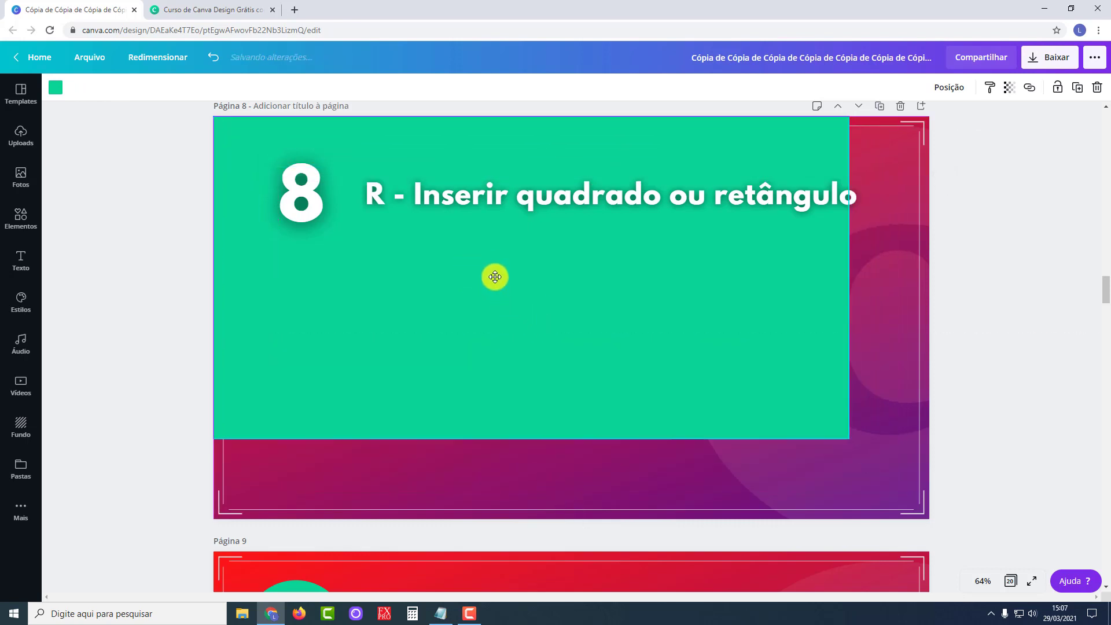
pyautogui.moveTo(851, 444); pyautogui.dragTo(929, 516)
pyautogui.moveTo(825, 416); pyautogui.dragTo(802, 409)
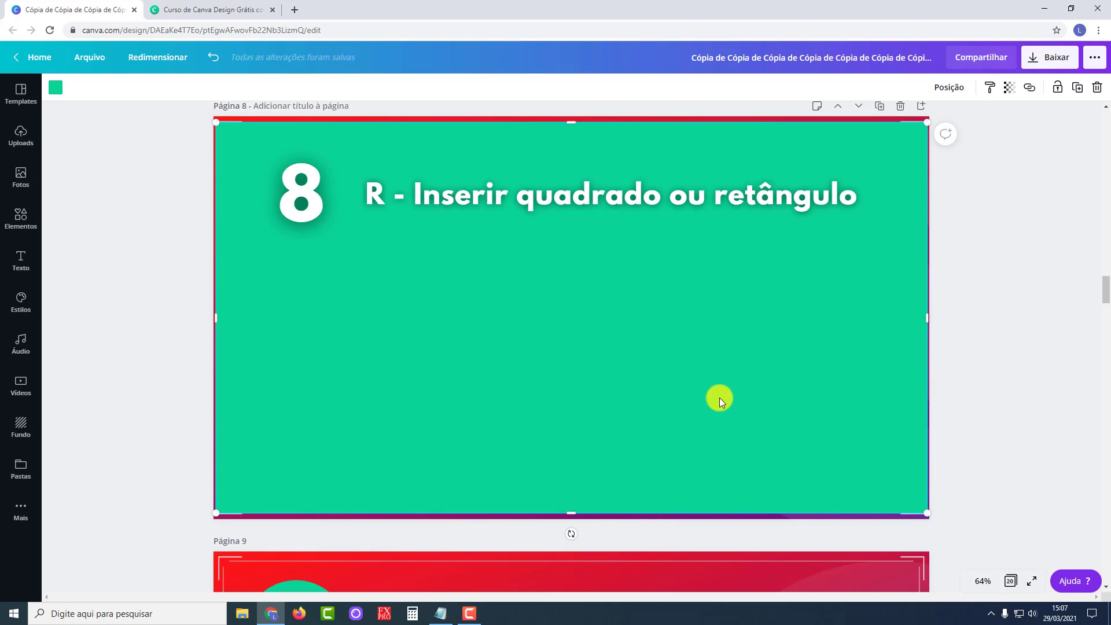
pyautogui.press('Delete')
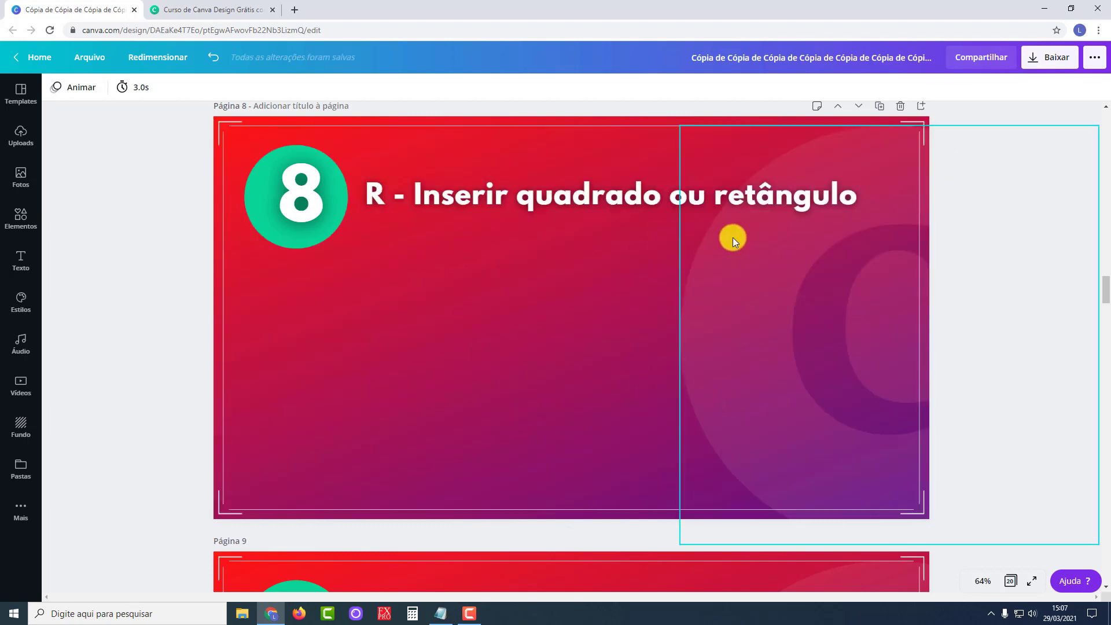
# Step: Open the Canva home page in a separate browser tab and create a new Post para Instagram design
pyautogui.rightClick(24, 60)
pyautogui.click(51, 70)
pyautogui.click(220, 8)
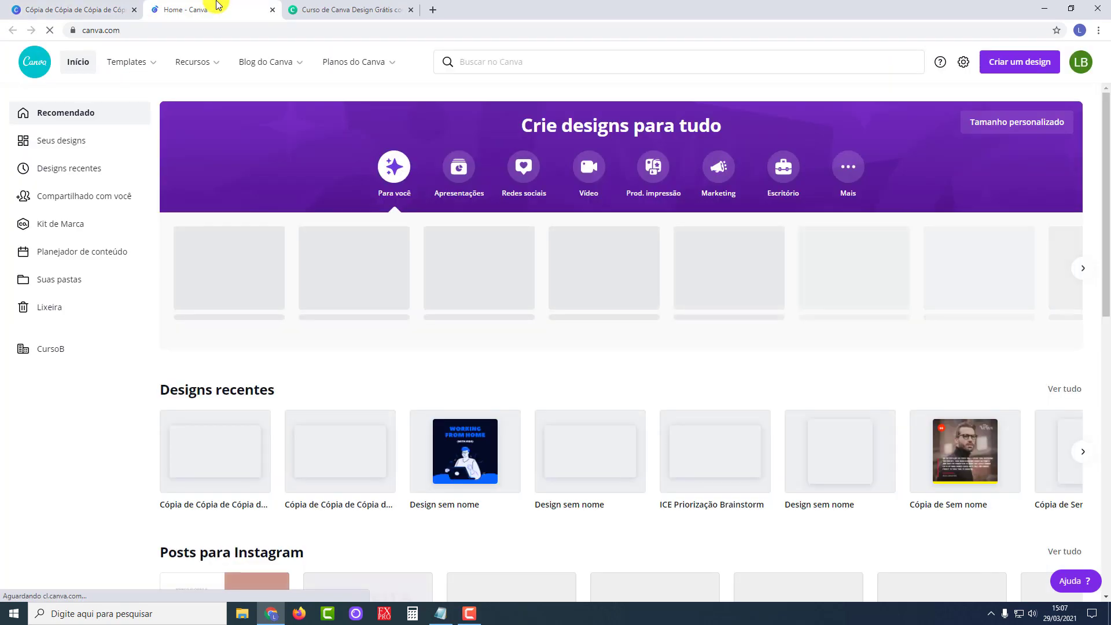
pyautogui.click(996, 68)
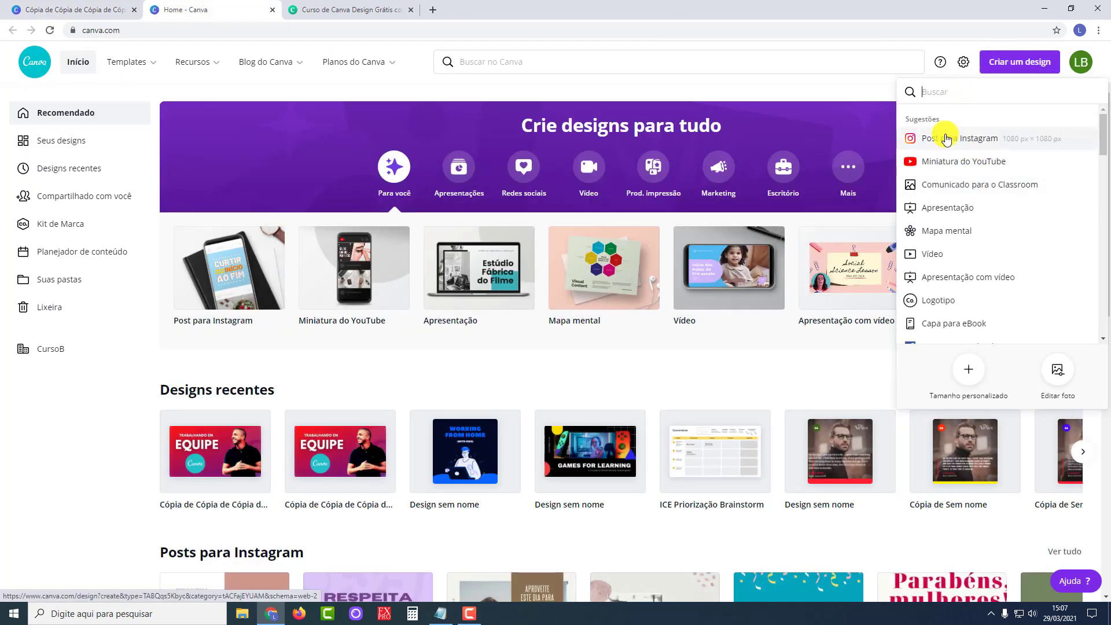
pyautogui.click(941, 139)
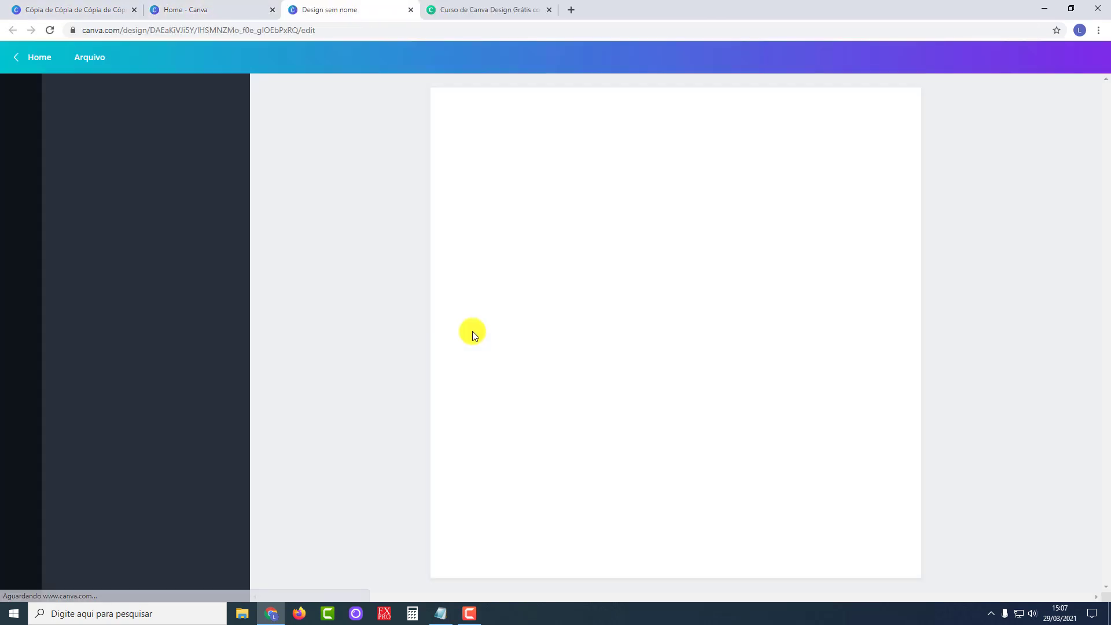
# Step: Insert a green square on the blank Instagram post and deselect it
pyautogui.press('r')
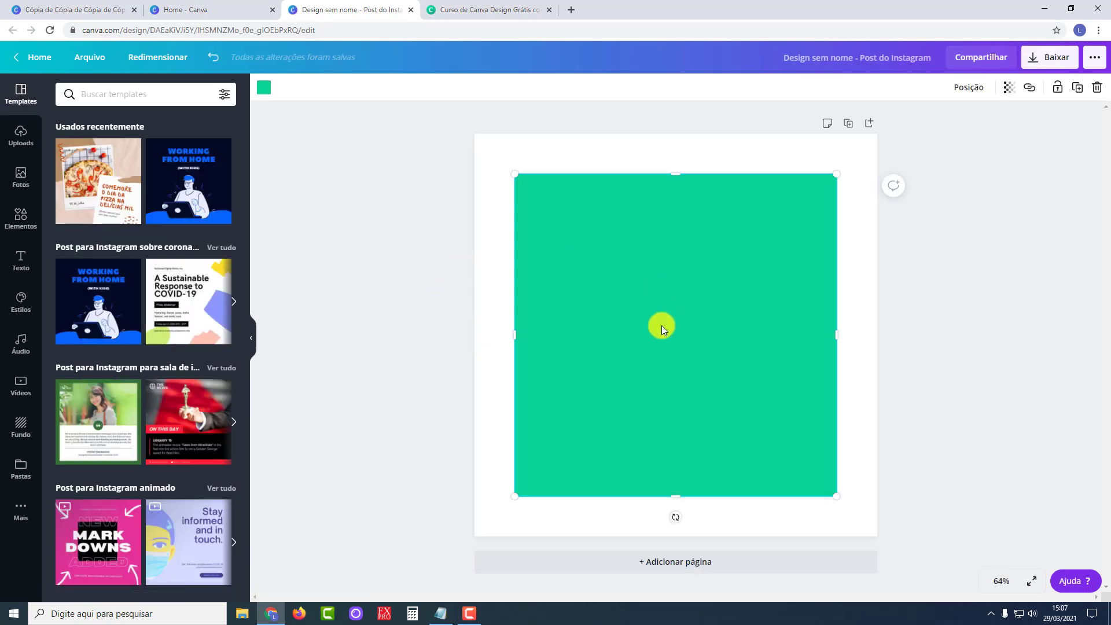
pyautogui.click(366, 290)
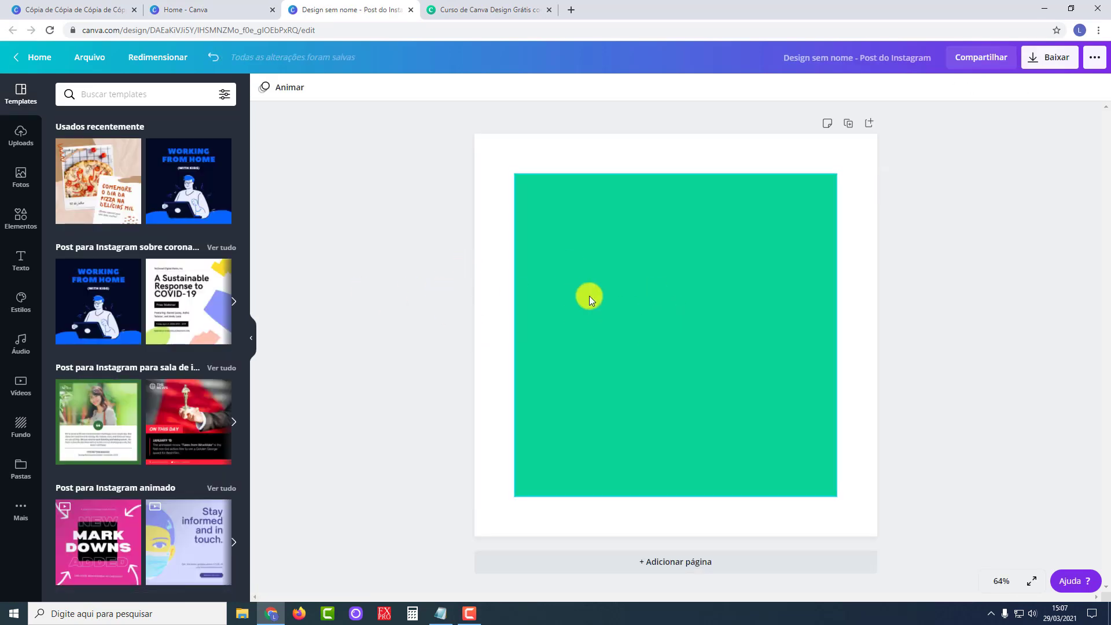
# Step: Return to the slide presentation's browser tab and insert three green circles on page 9, moving them below and beside the title
pyautogui.click(194, 9)
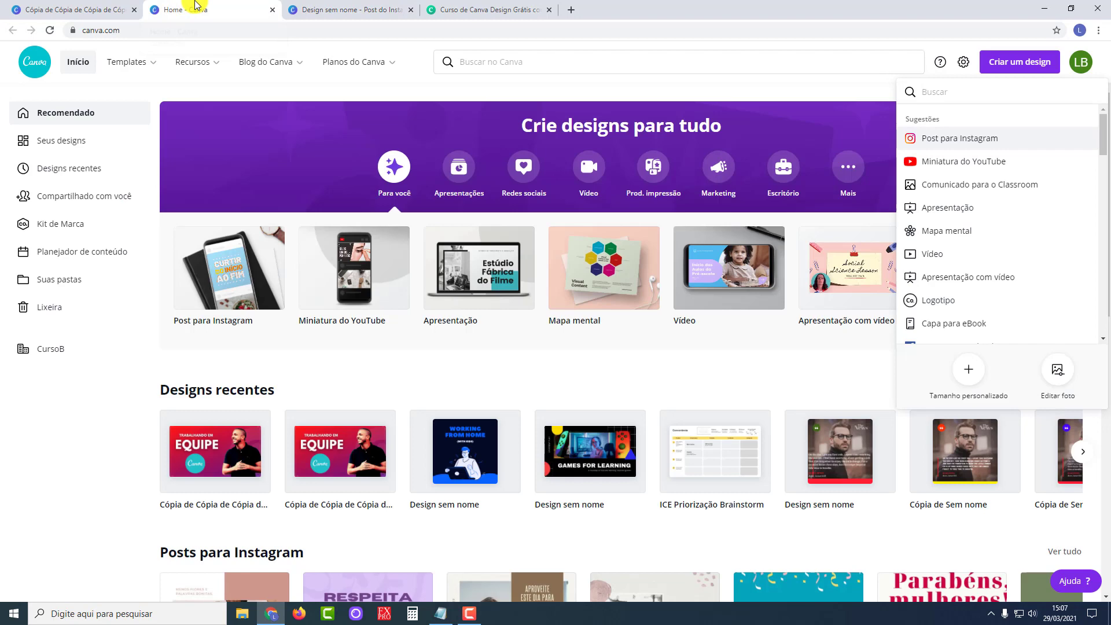
pyautogui.click(120, 8)
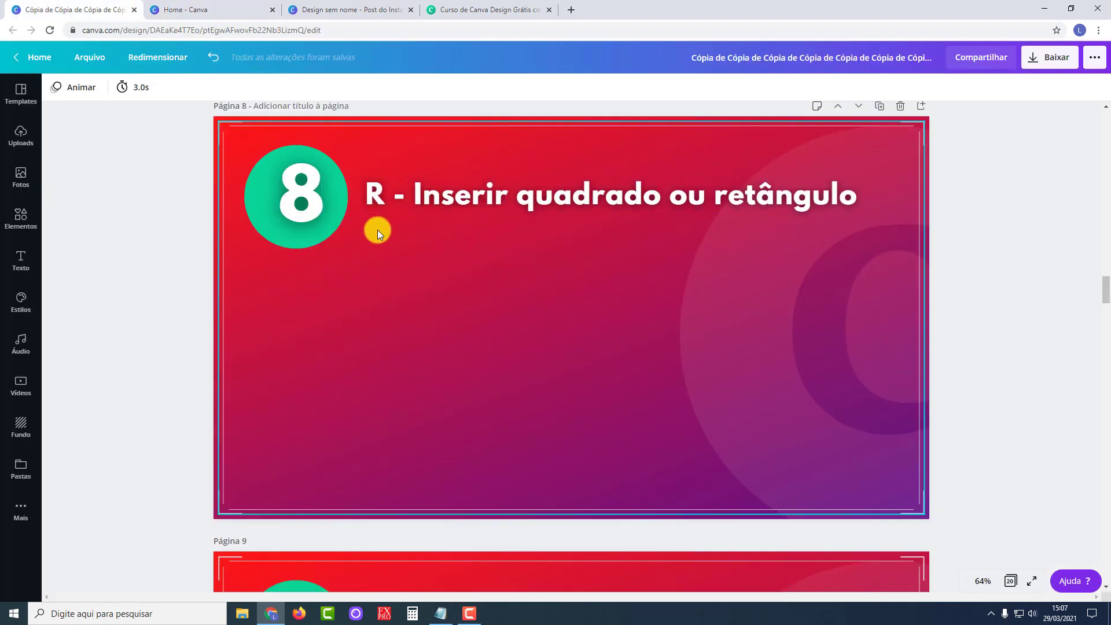
pyautogui.scroll(-4, 199, 280)
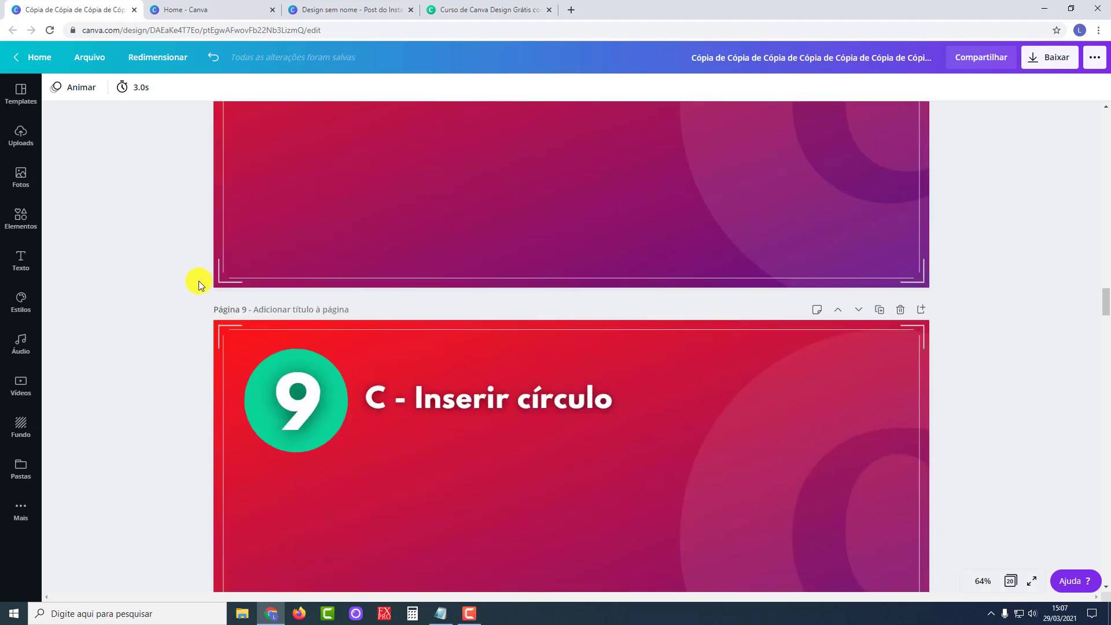
pyautogui.scroll(-2, 199, 284)
pyautogui.scroll(-1, 199, 280)
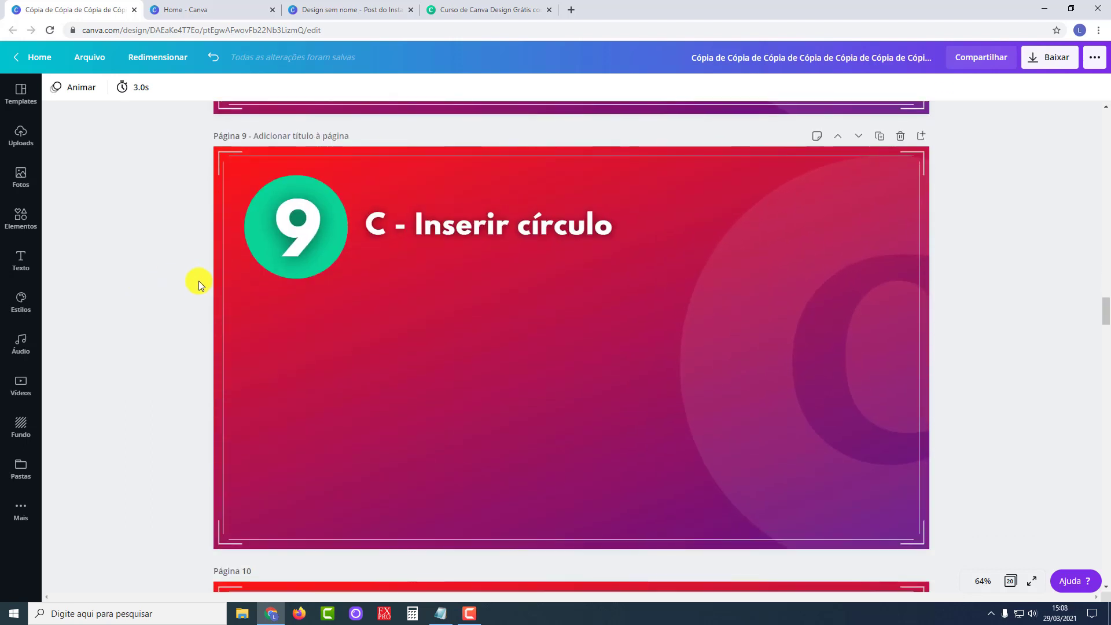
pyautogui.press('c')
pyautogui.moveTo(547, 352); pyautogui.dragTo(446, 367)
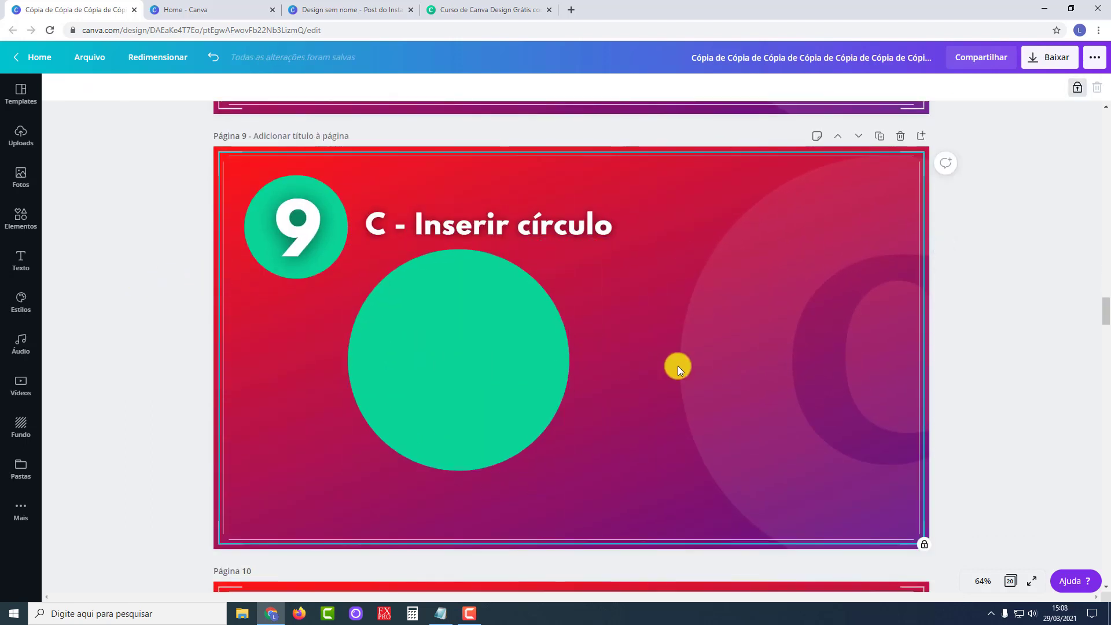
pyautogui.press('c')
pyautogui.press('c')
pyautogui.moveTo(555, 386); pyautogui.dragTo(422, 342)
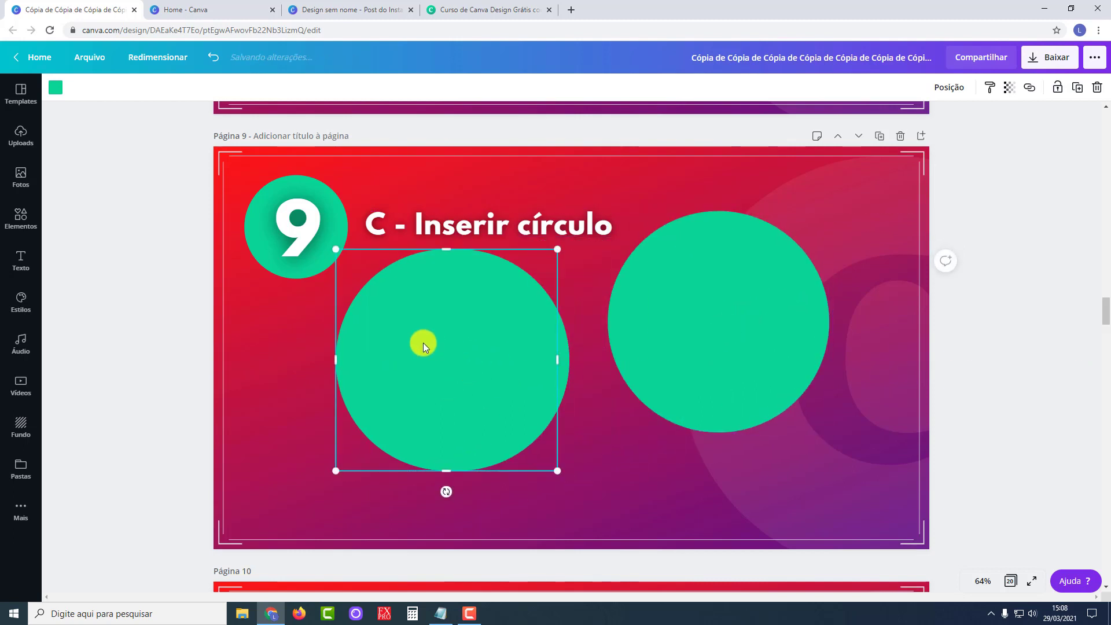
# Step: Insert two black horizontal lines on page 10, one above the other, below the title
pyautogui.scroll(-6, 420, 341)
pyautogui.scroll(-1, 417, 339)
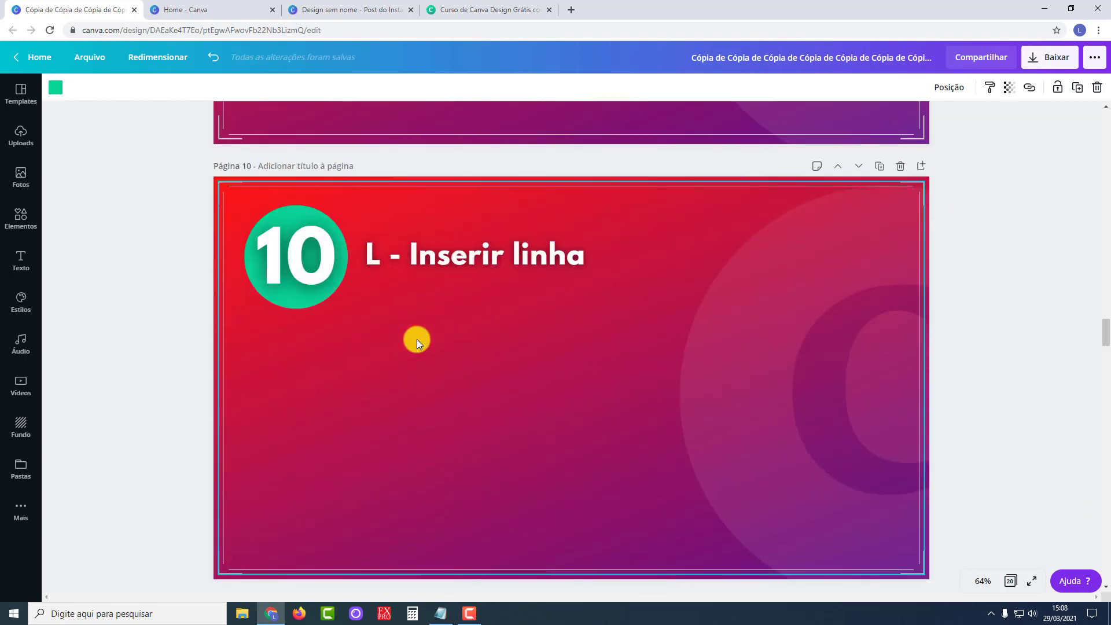
pyautogui.press('l')
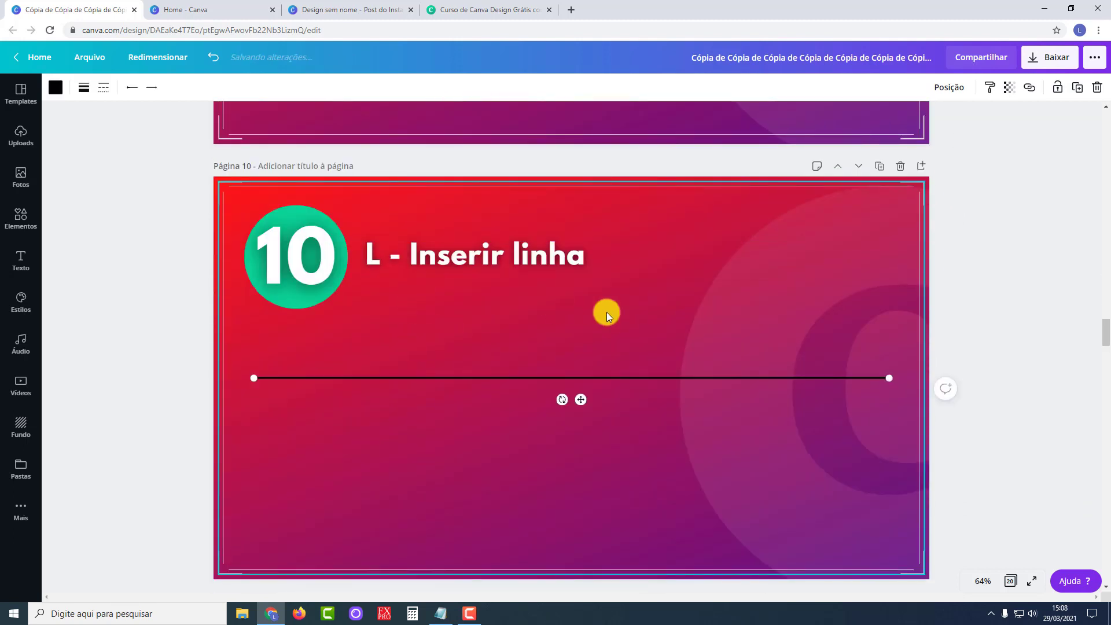
pyautogui.click(479, 412)
pyautogui.click(473, 383)
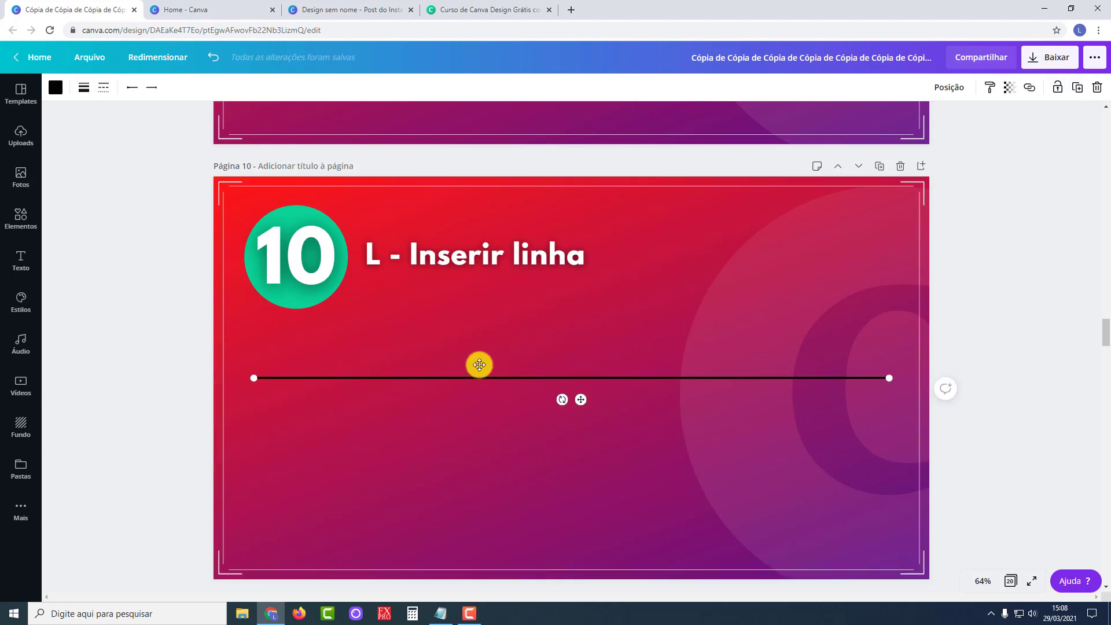
pyautogui.press('l')
# Step: Set the upper line's thickness to 88 on page 10 and recolor it pink from the default colors
pyautogui.click(80, 94)
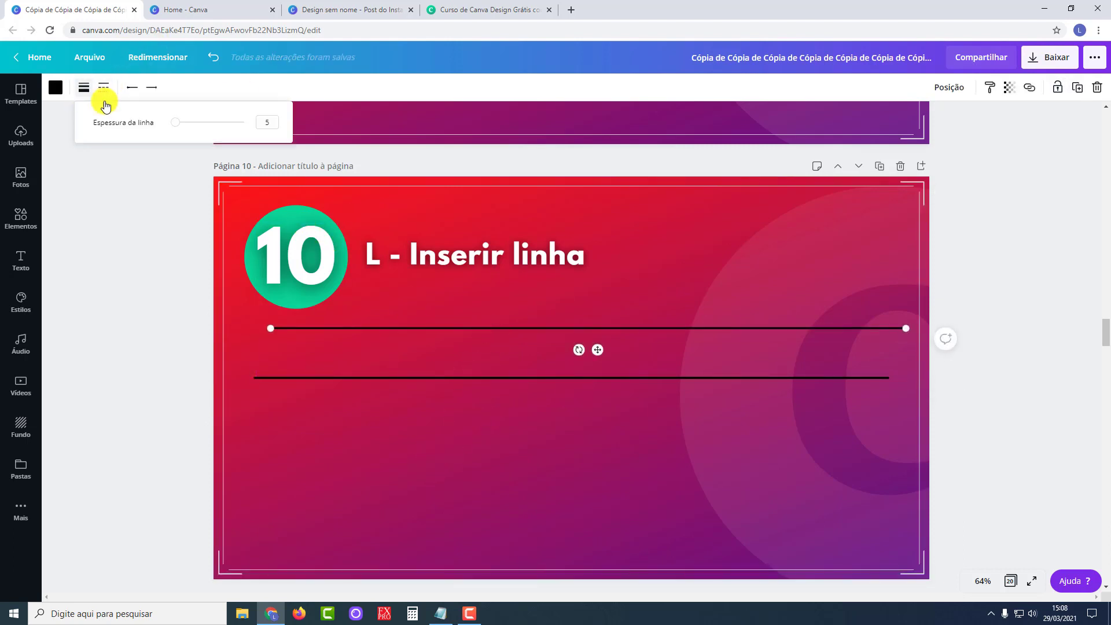
pyautogui.moveTo(176, 122); pyautogui.dragTo(236, 122)
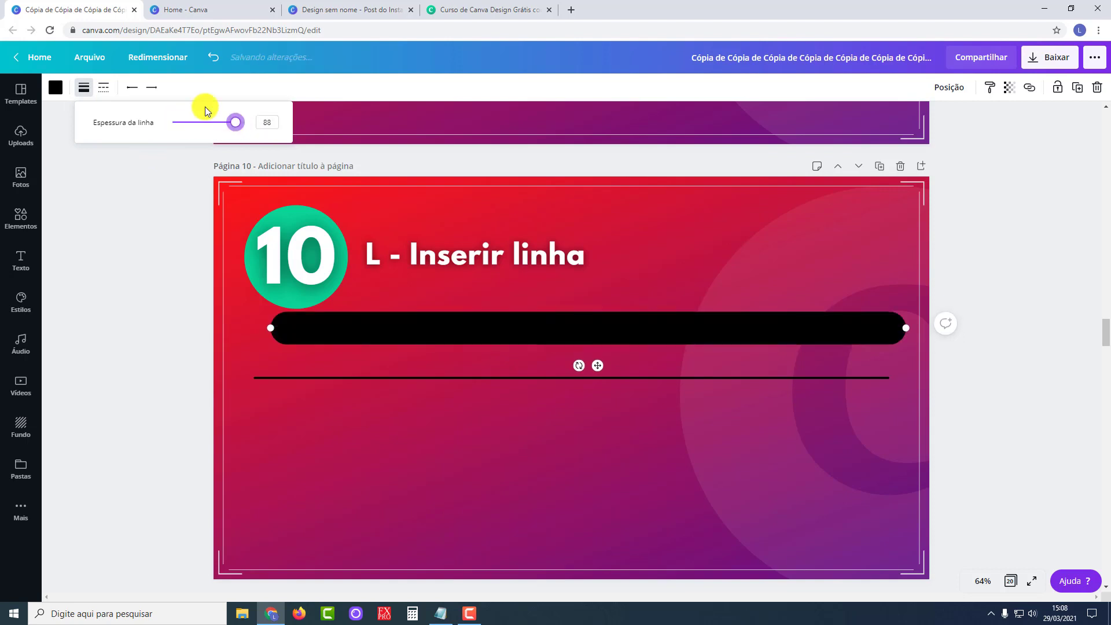
pyautogui.click(56, 87)
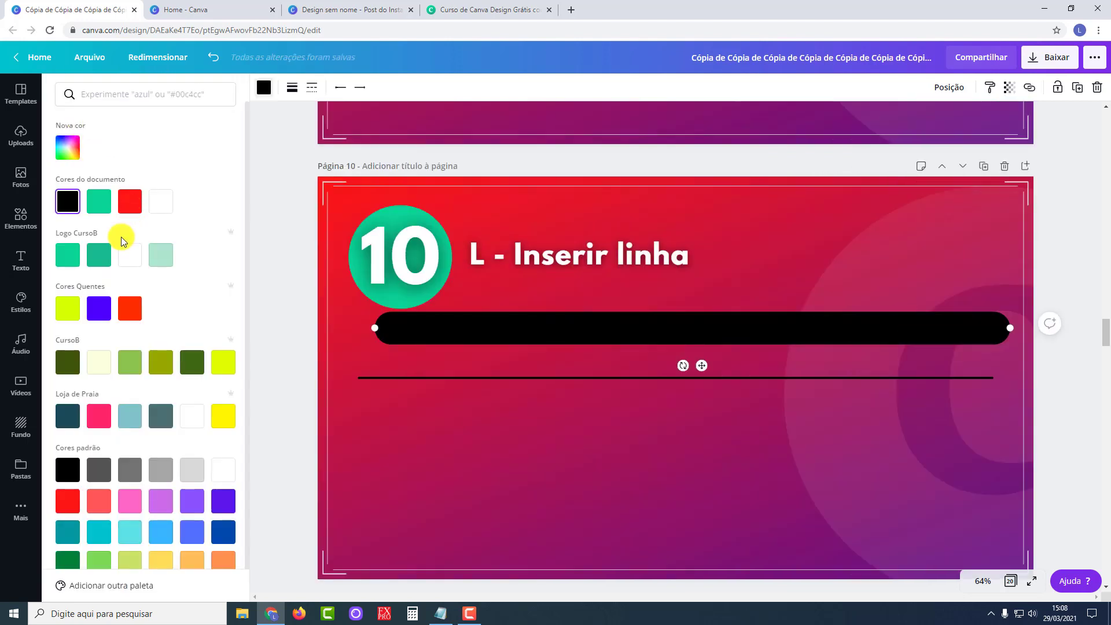
pyautogui.click(129, 308)
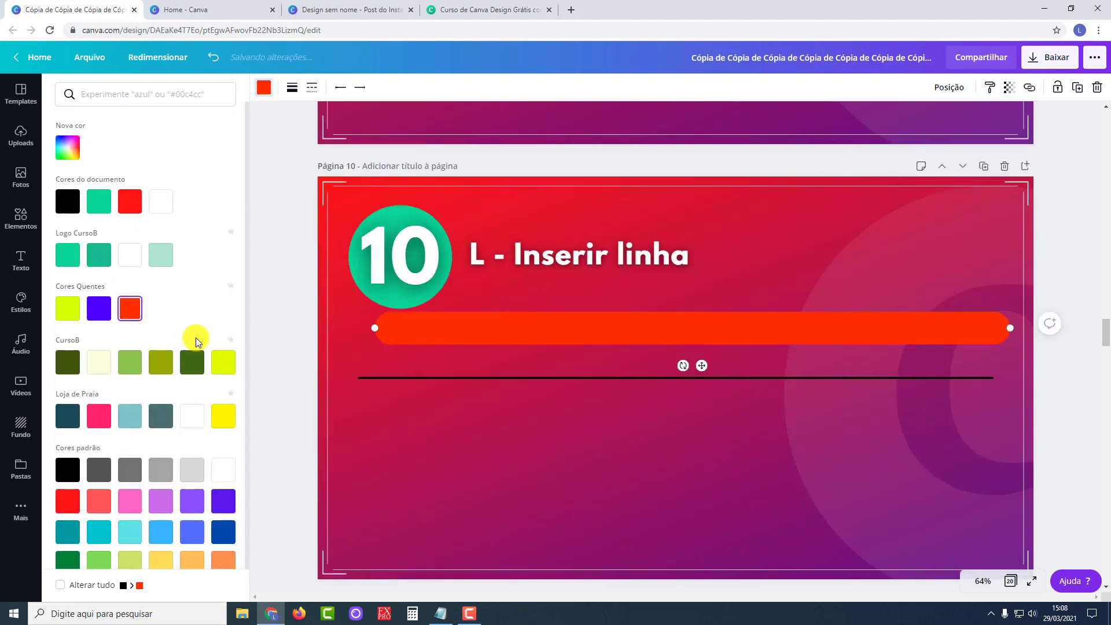
pyautogui.click(129, 415)
pyautogui.click(131, 501)
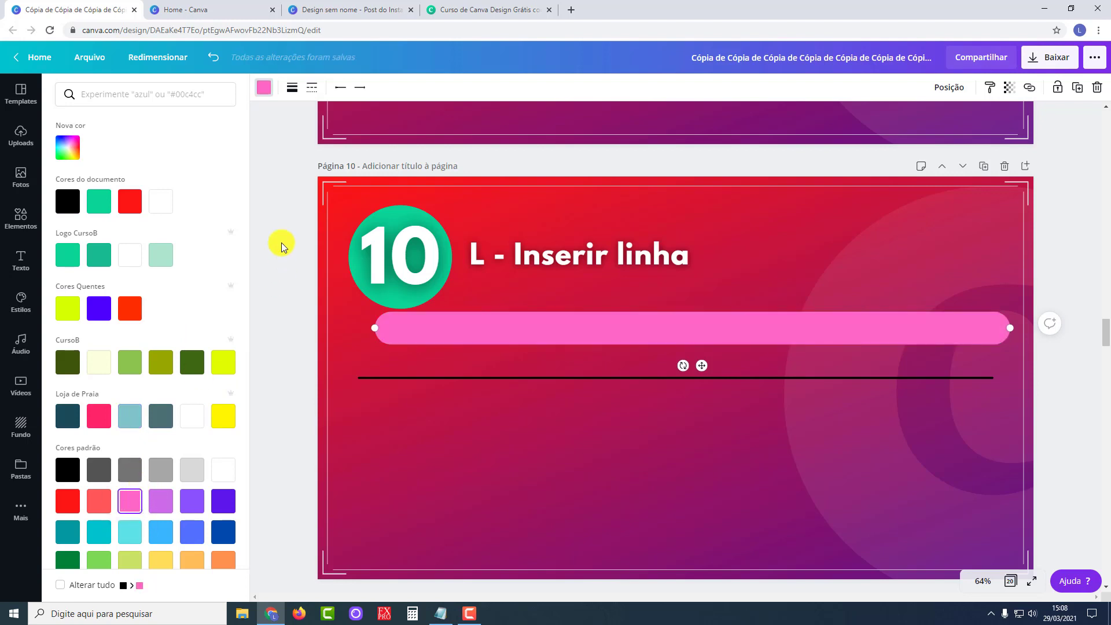
pyautogui.click(281, 242)
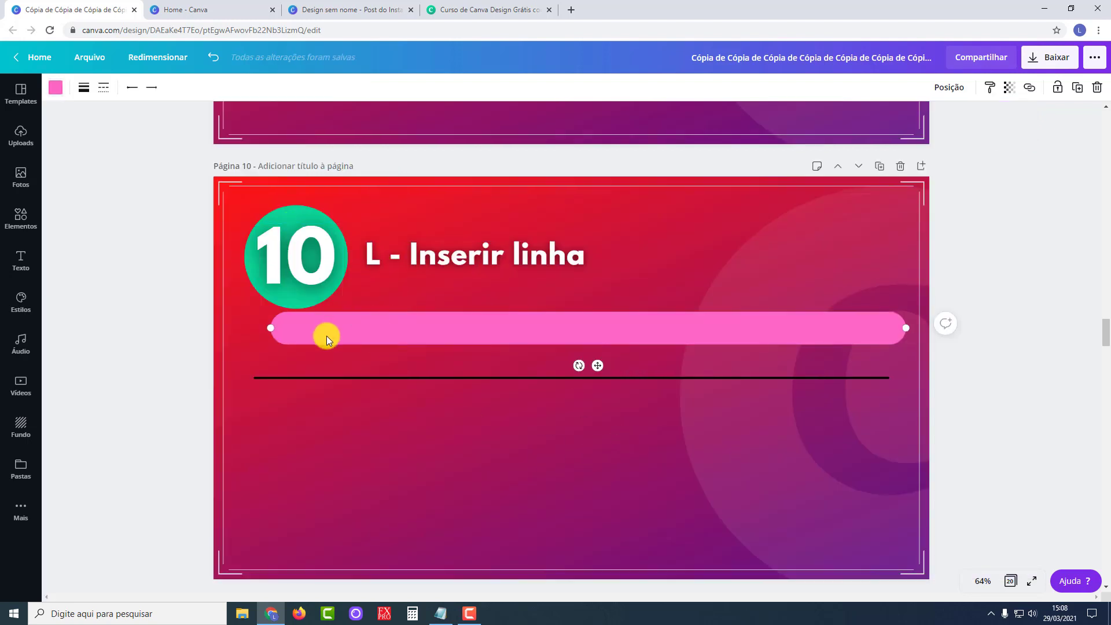
# Step: Zoom in on page 11 to 75% and zoom back out to 64%
pyautogui.scroll(-3, 368, 424)
pyautogui.scroll(-4, 372, 421)
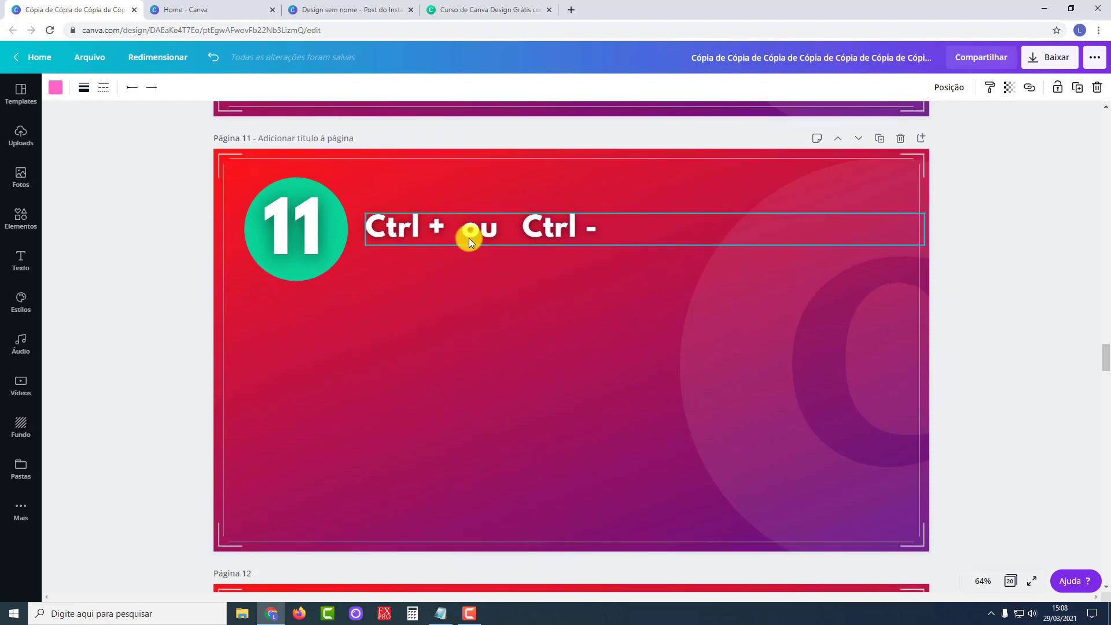
pyautogui.hotkey('ctrl', '+')
pyautogui.hotkey('ctrl', '+')
pyautogui.hotkey('ctrl', '+')
pyautogui.hotkey('ctrl', '+')
pyautogui.hotkey('ctrl', '+')
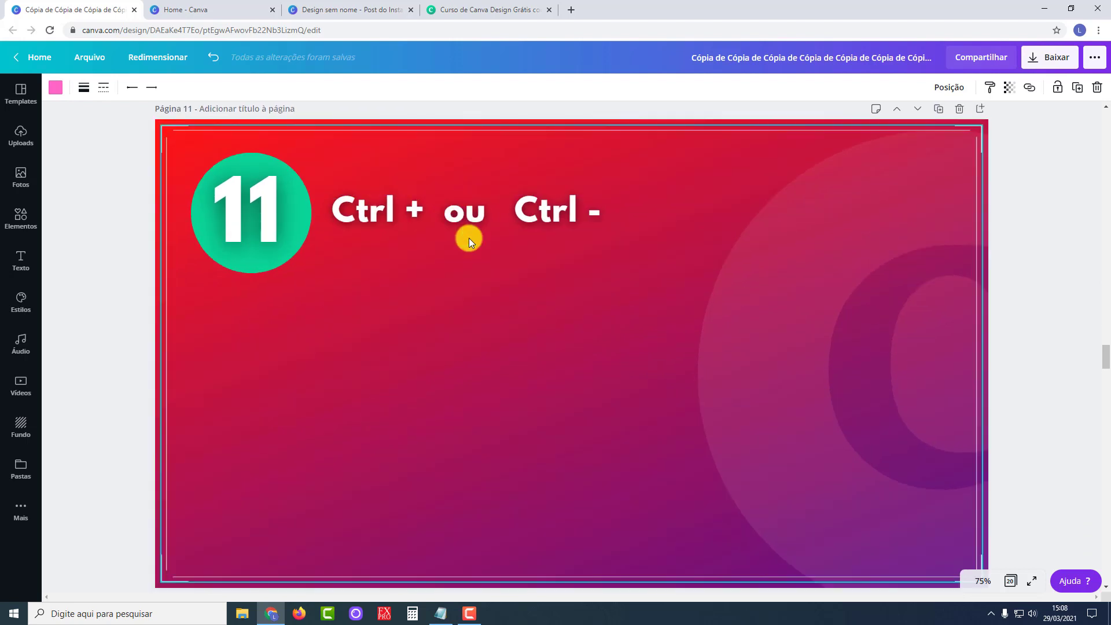
pyautogui.hotkey('ctrl', '-')
pyautogui.hotkey('ctrl', '-')
pyautogui.hotkey('ctrl', '-')
pyautogui.hotkey('ctrl', '-')
pyautogui.hotkey('ctrl', '-')
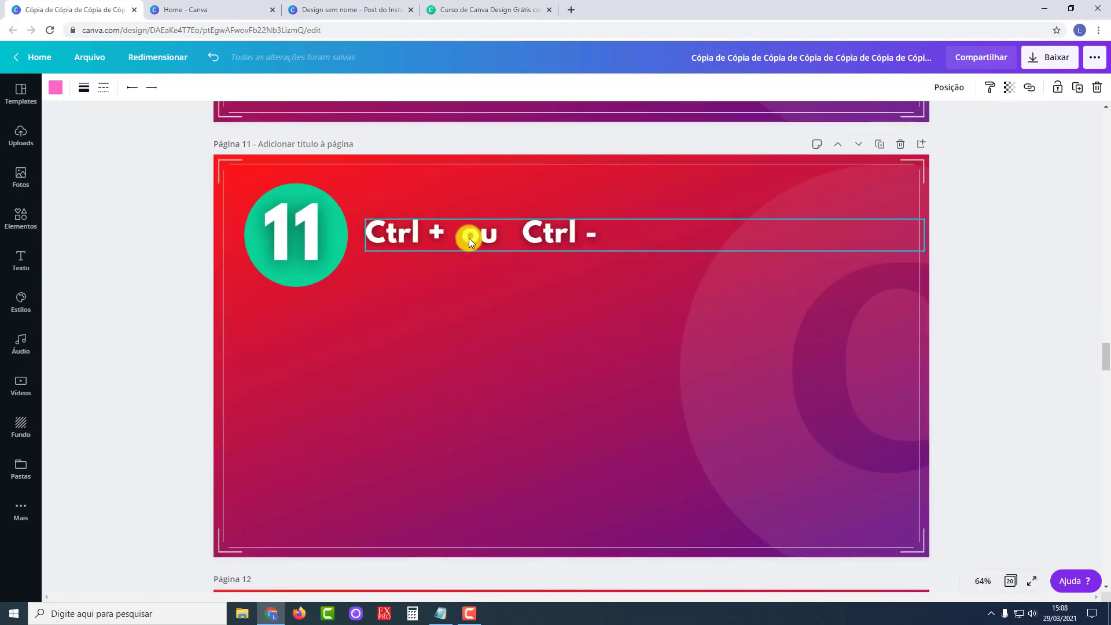
# Step: Set the canvas zoom to 25% and enlarge the view of page 11 to 75%
pyautogui.click(979, 581)
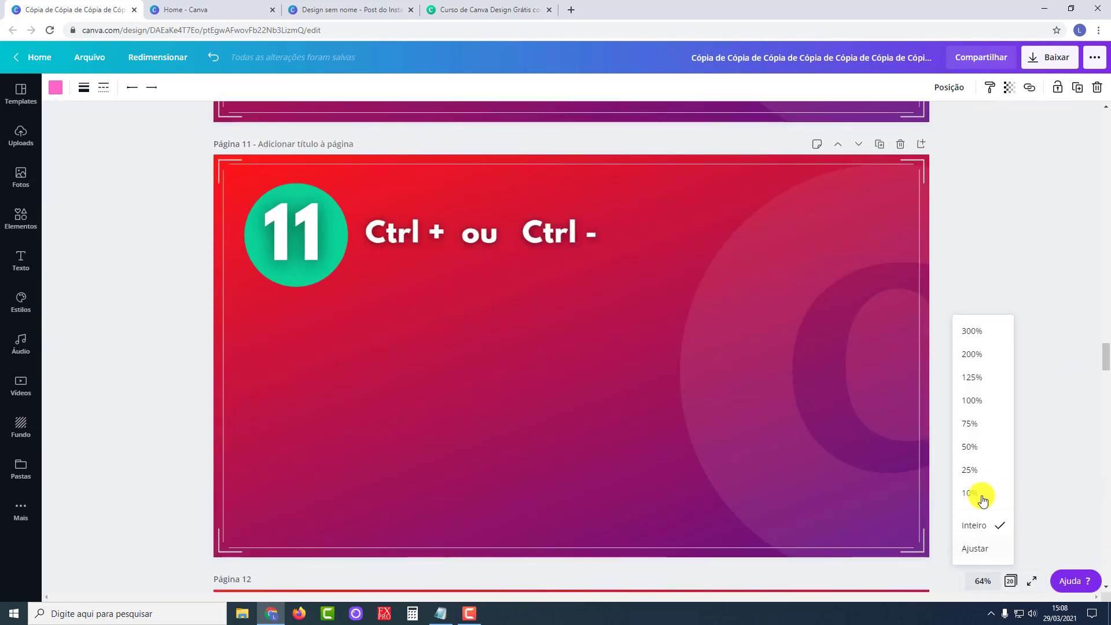
pyautogui.click(981, 471)
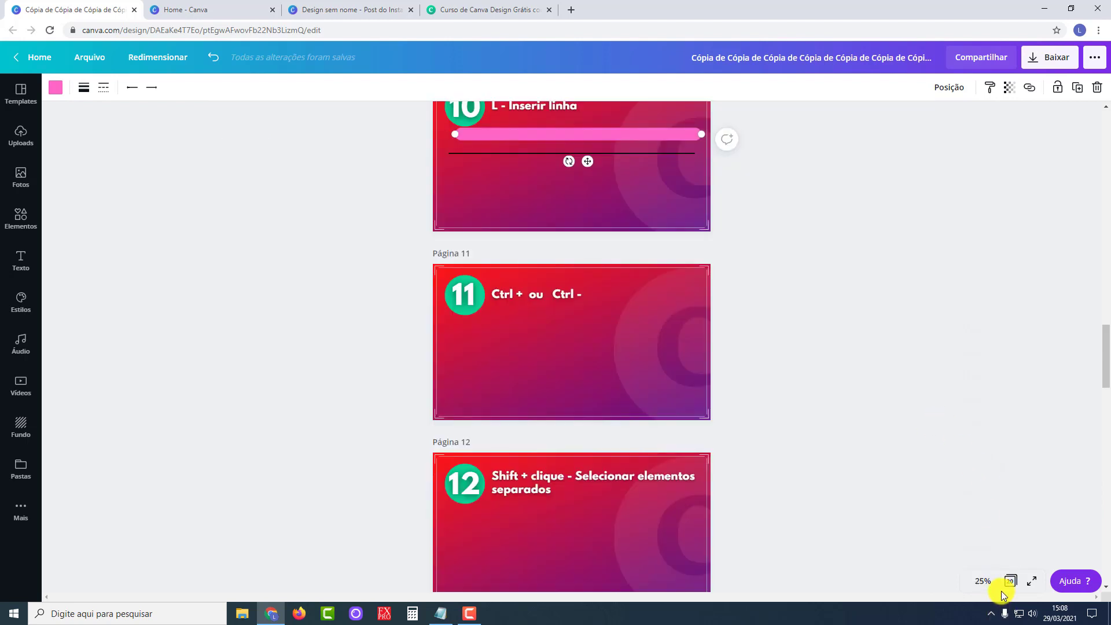
pyautogui.hotkey('ctrl', '+')
pyautogui.hotkey('ctrl', '+')
pyautogui.hotkey('ctrl', '+')
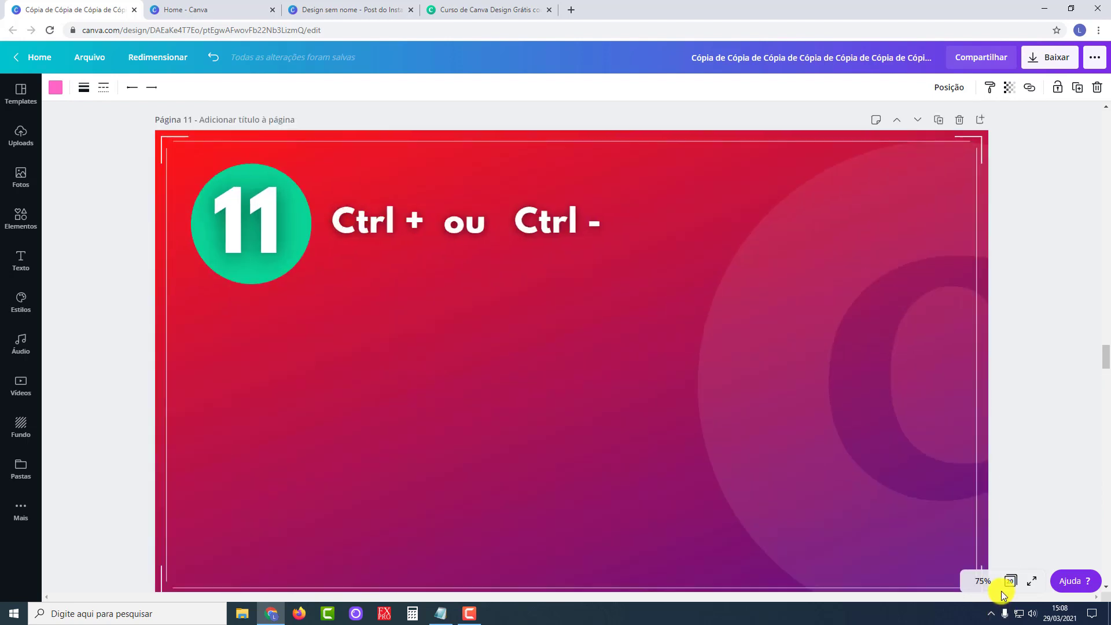
# Step: Select the green circle and the title on page 12 together and move both below the number 12
pyautogui.scroll(-2, 554, 393)
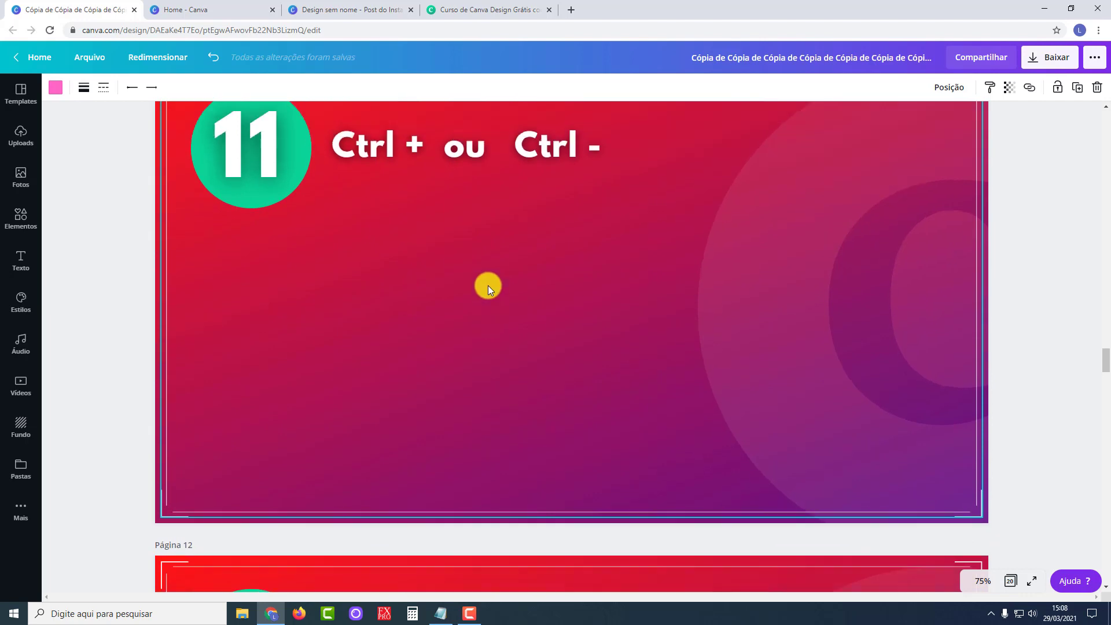
pyautogui.scroll(-6, 487, 286)
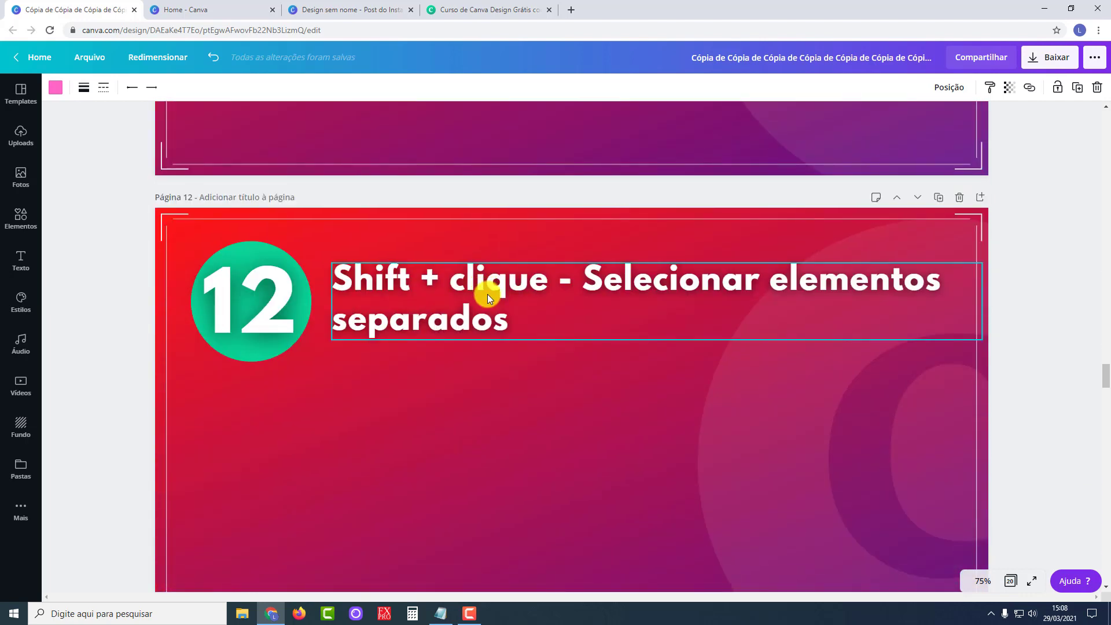
pyautogui.scroll(-1, 484, 290)
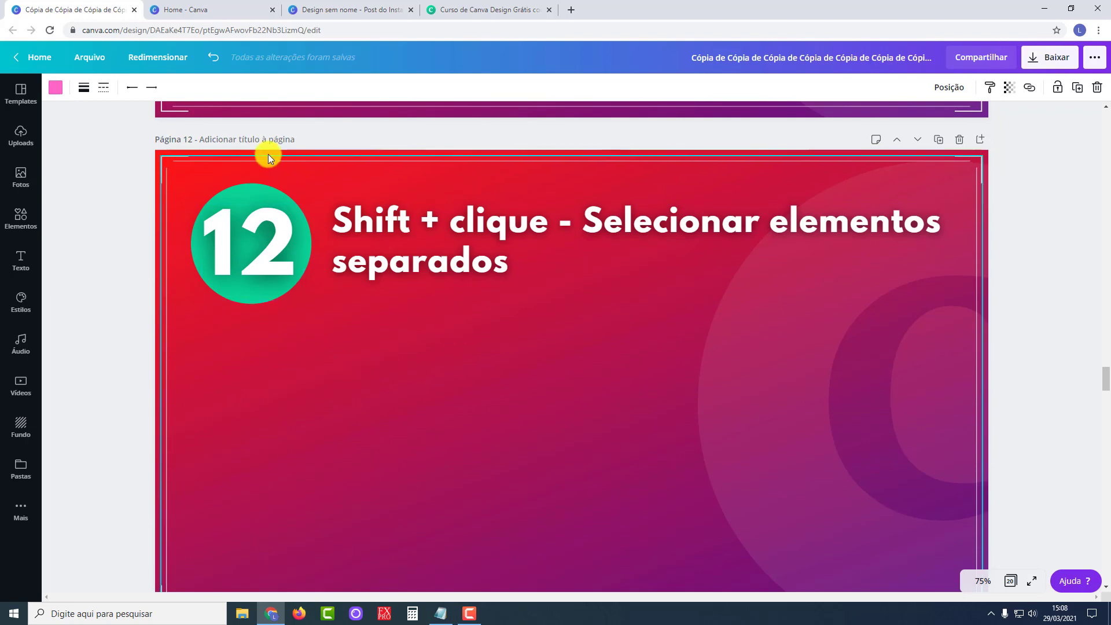
pyautogui.click(247, 187)
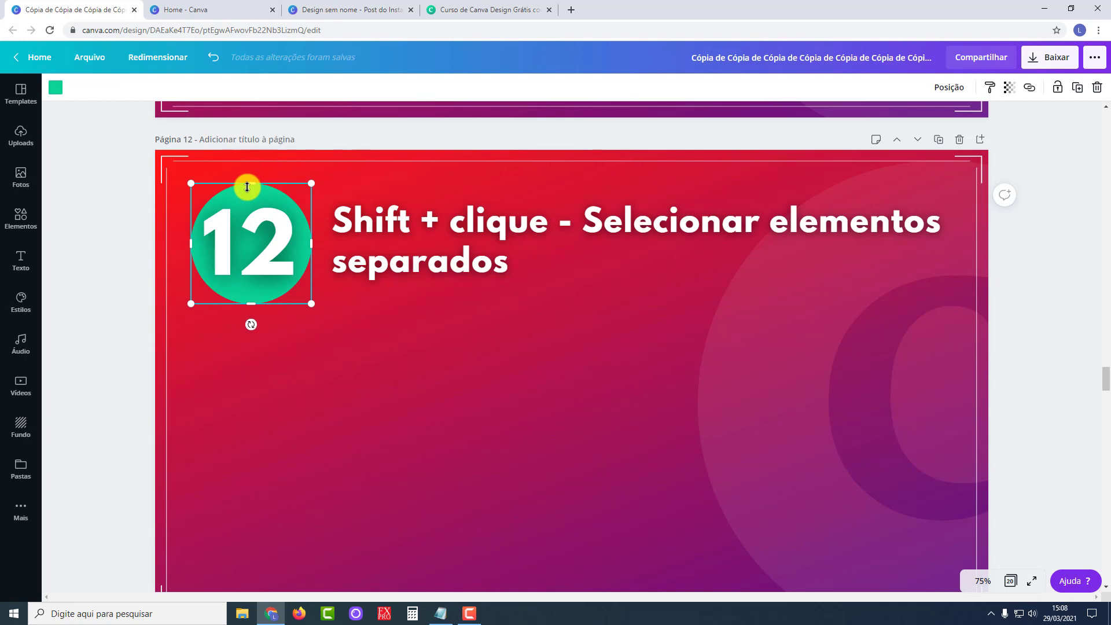
pyautogui.click(488, 220)
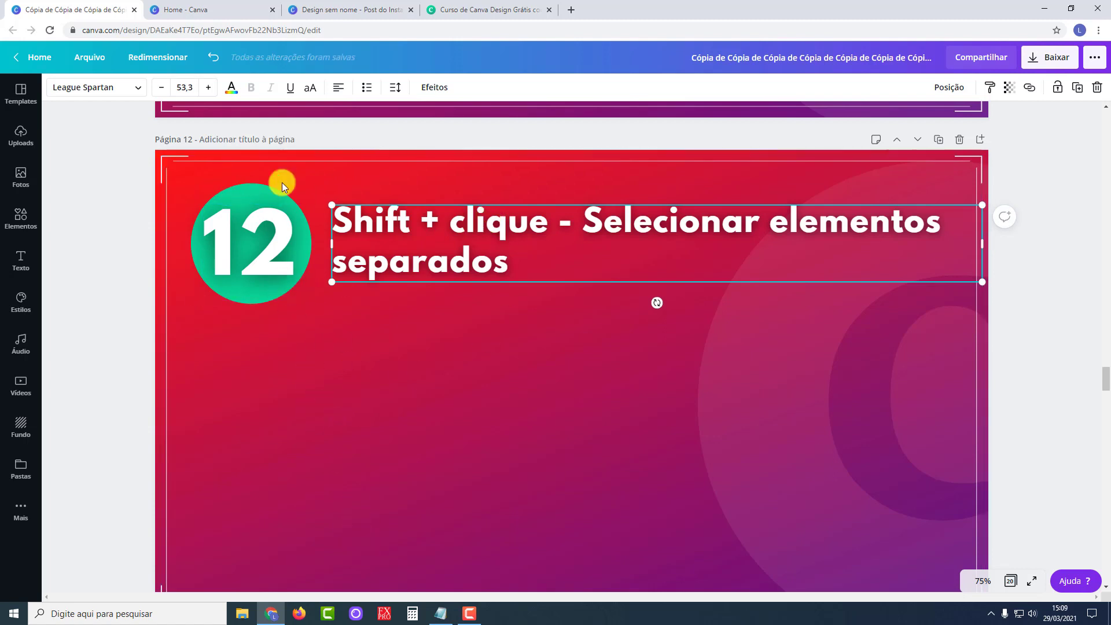
pyautogui.click(244, 186)
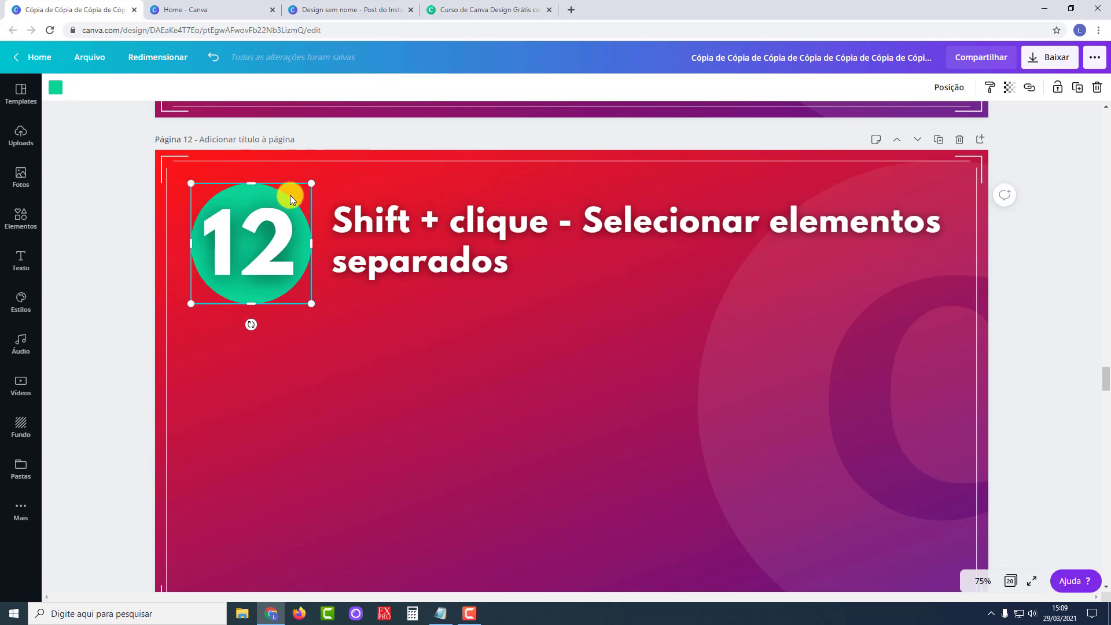
pyautogui.keyDown('shift'); pyautogui.click(492, 226); pyautogui.keyUp('shift')
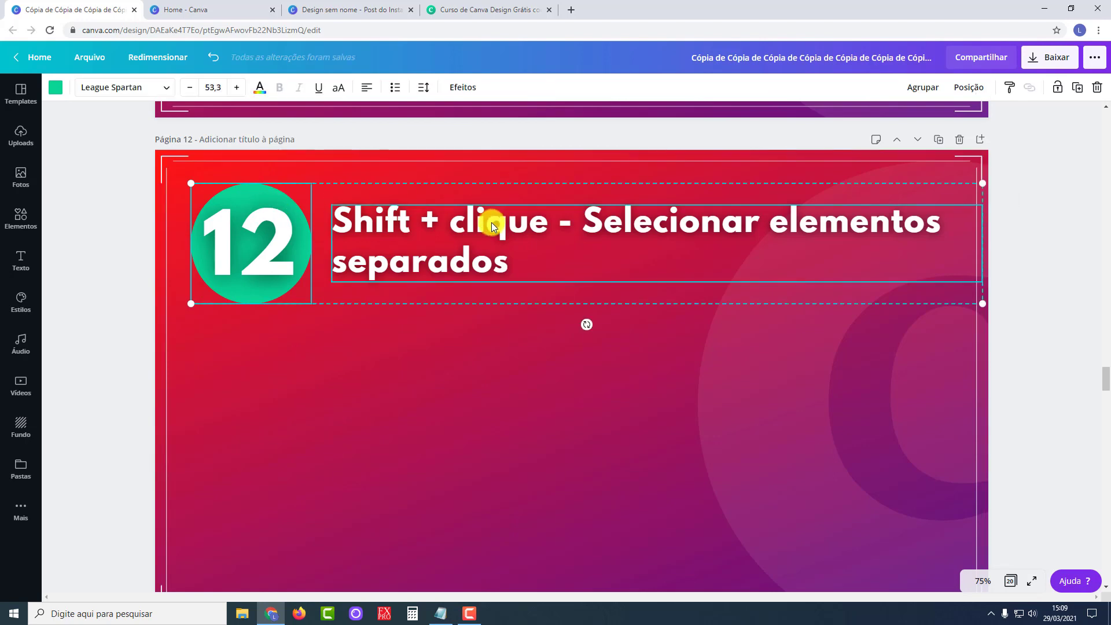
pyautogui.moveTo(525, 226); pyautogui.dragTo(558, 344)
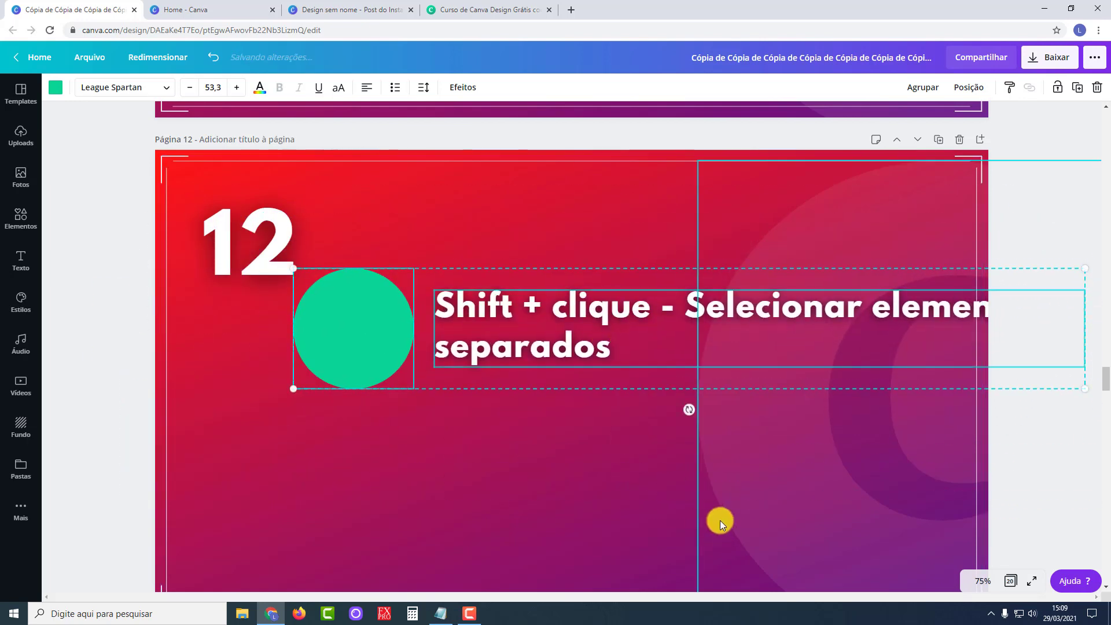
pyautogui.moveTo(632, 311); pyautogui.dragTo(587, 355)
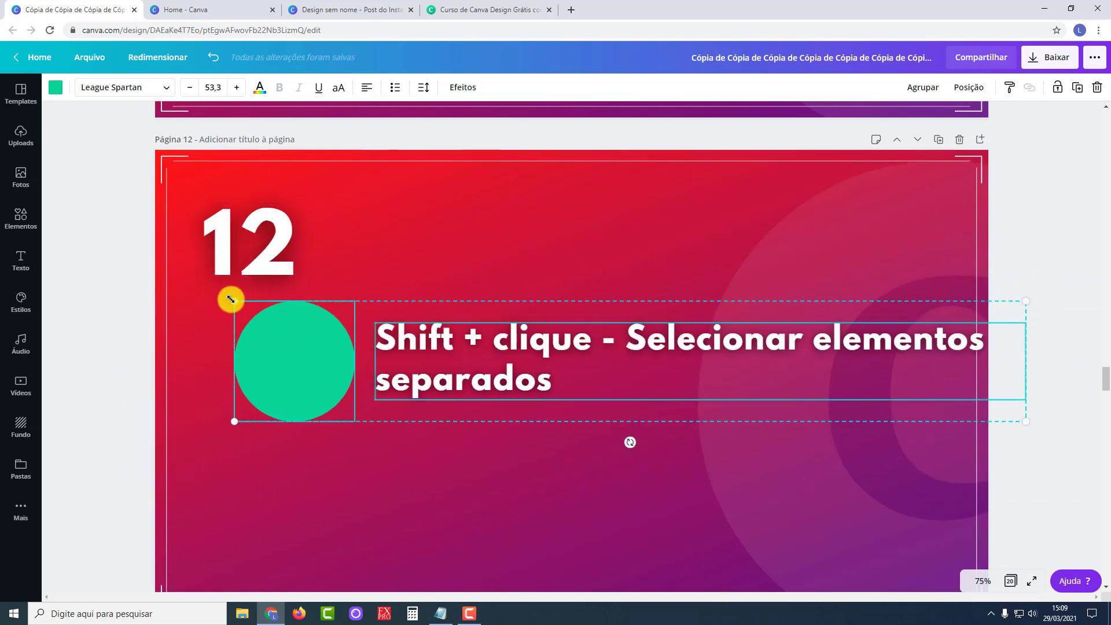
# Step: Shrink the selected circle and title together to a font size of 29, place them near the page's middle and deselect them
pyautogui.moveTo(235, 301); pyautogui.dragTo(585, 405)
pyautogui.moveTo(699, 380); pyautogui.dragTo(503, 347)
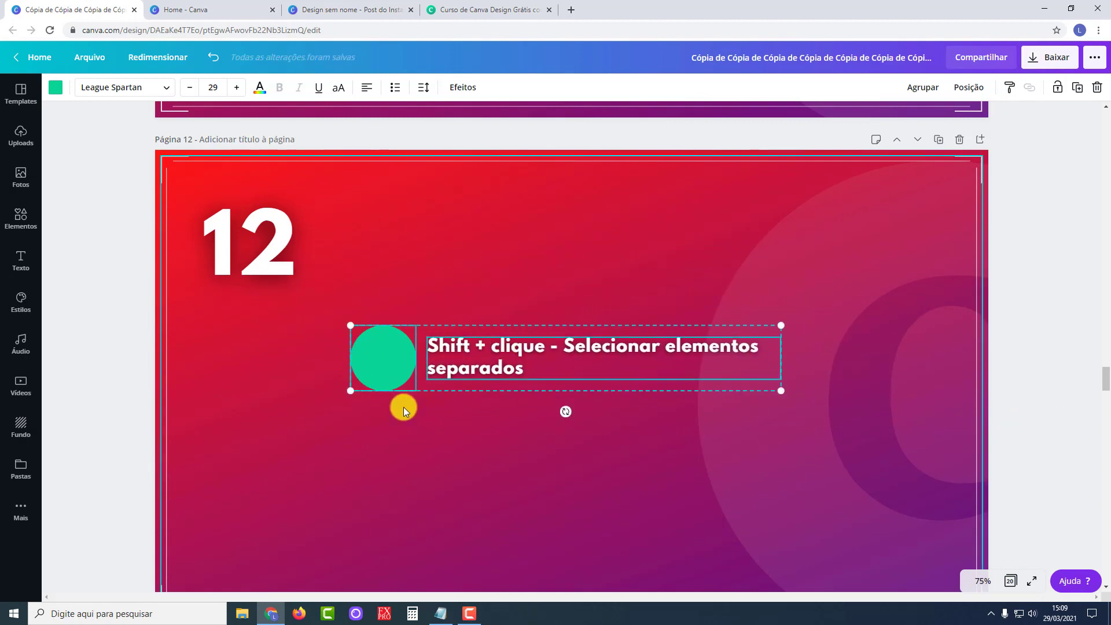
pyautogui.click(402, 242)
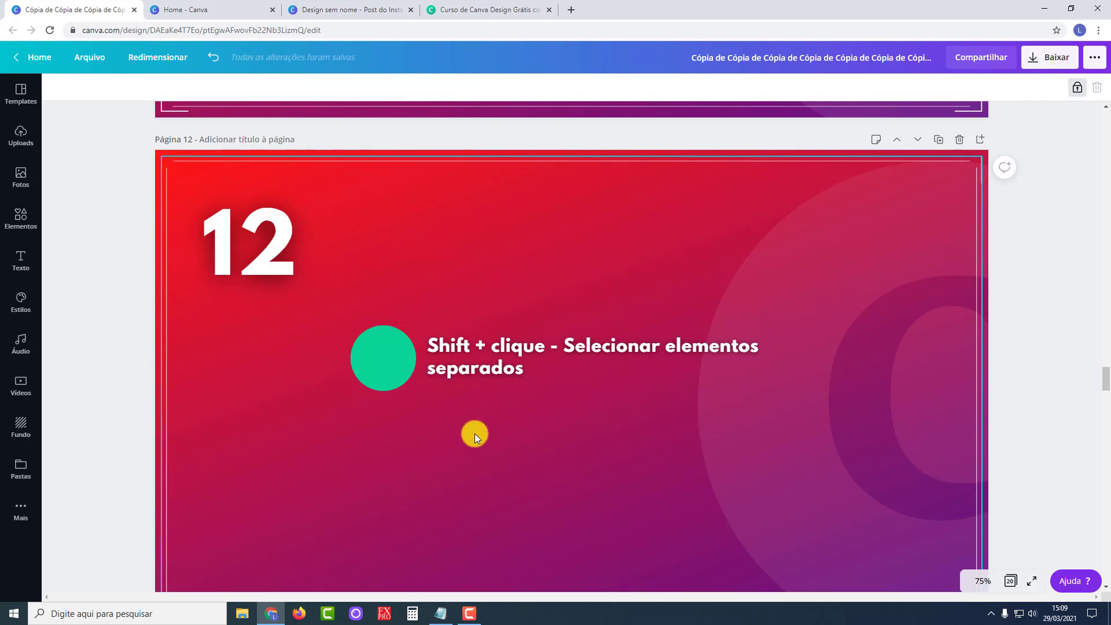
# Step: Move the green circle on page 12 down and to the left, and the title upward, as separate elements
pyautogui.click(382, 353)
pyautogui.moveTo(383, 354); pyautogui.dragTo(304, 412)
pyautogui.click(495, 347)
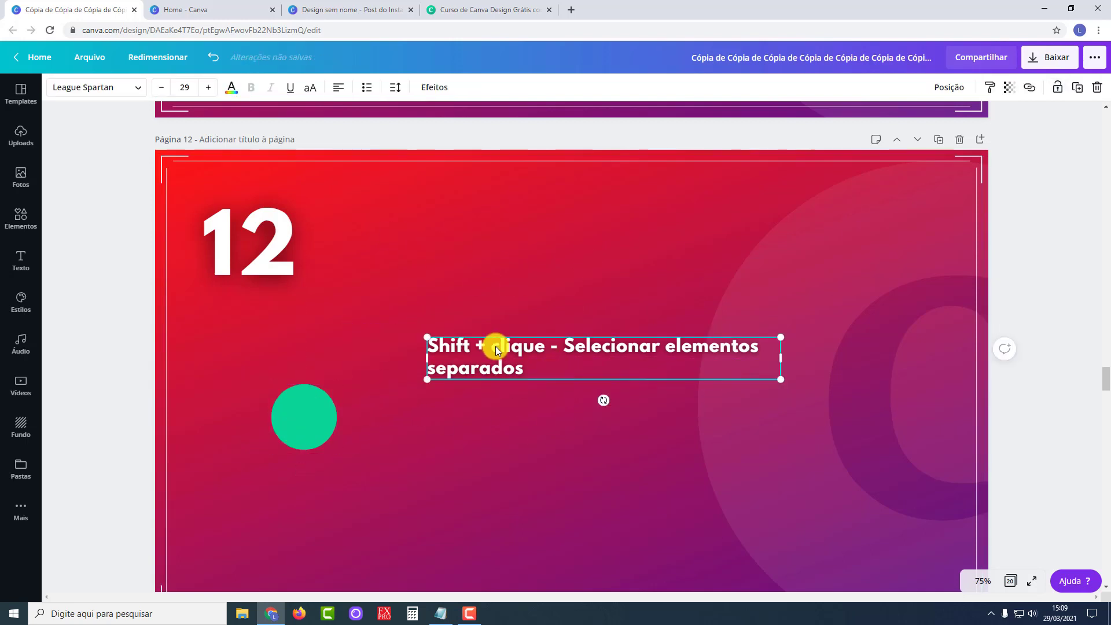
pyautogui.moveTo(496, 347); pyautogui.dragTo(487, 288)
pyautogui.click(471, 386)
pyautogui.click(485, 448)
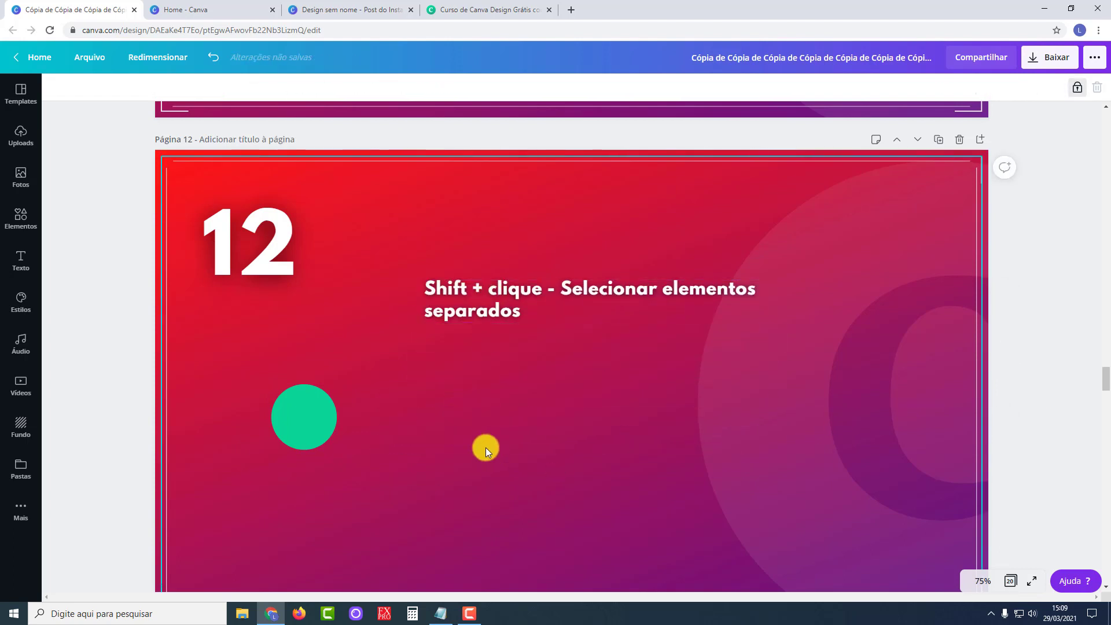
# Step: Move the green circle and the number 12 on page 12 down together, and place the circle alone between the number and title
pyautogui.click(290, 428)
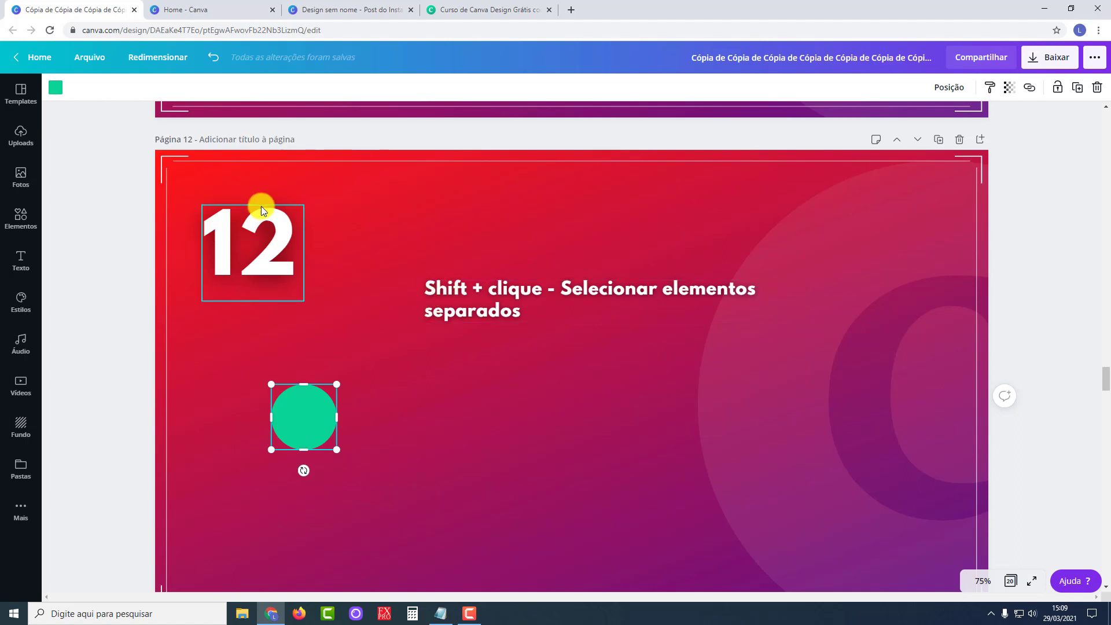
pyautogui.keyDown('shift'); pyautogui.click(269, 232); pyautogui.keyUp('shift')
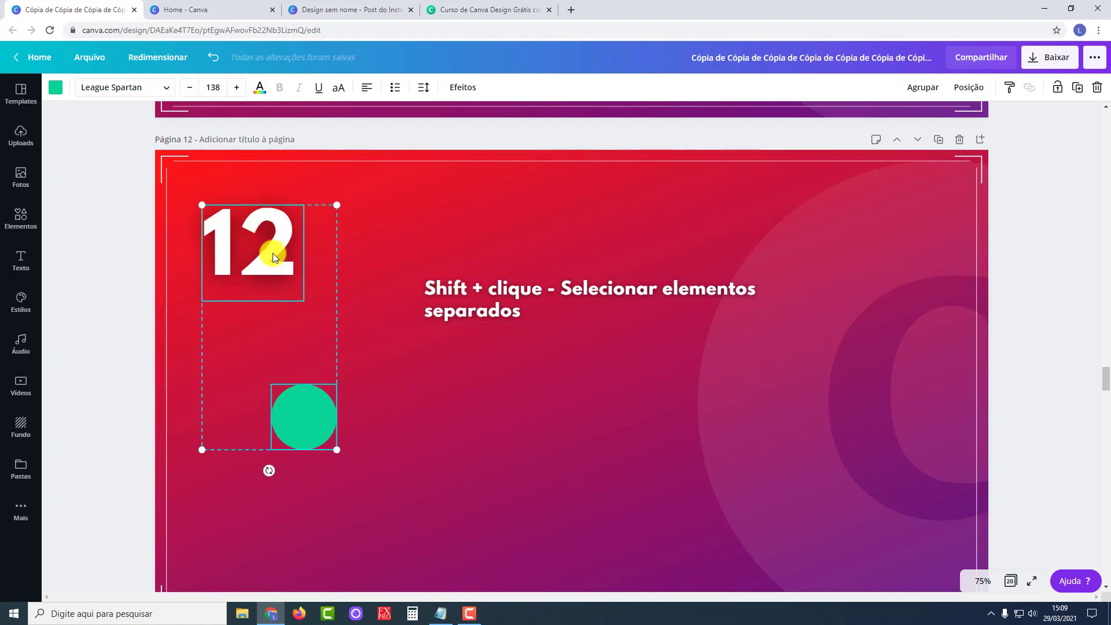
pyautogui.moveTo(273, 236); pyautogui.dragTo(301, 325)
pyautogui.hotkey('ctrl', 'z')
pyautogui.click(463, 363)
pyautogui.moveTo(387, 422); pyautogui.dragTo(398, 309)
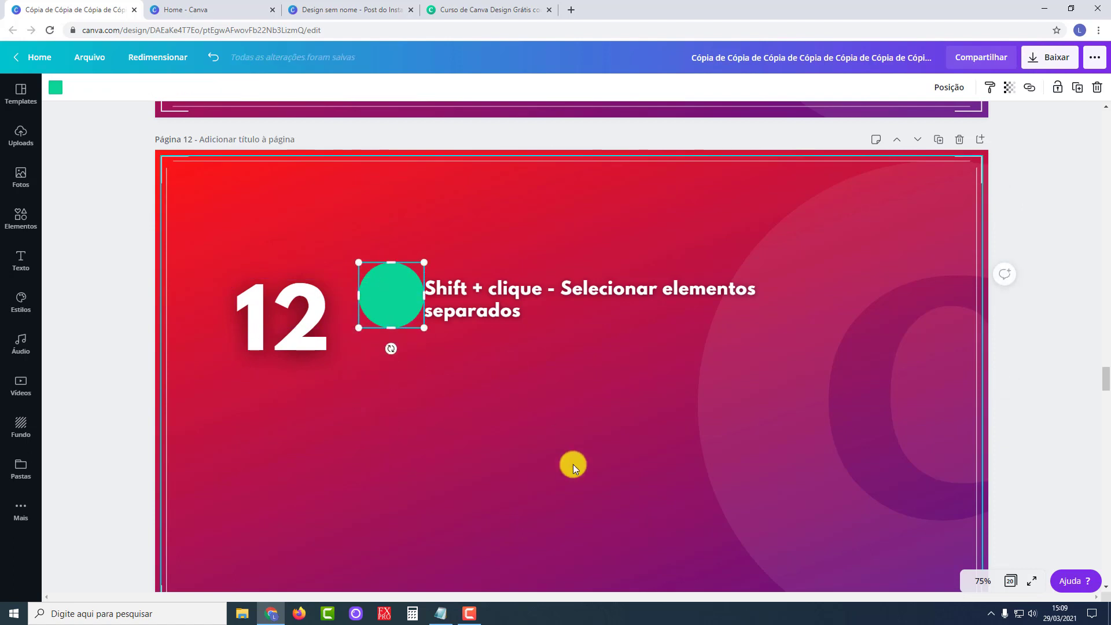
# Step: Select all elements on page 13, shrink them together and place them near the page's center
pyautogui.scroll(-8, 570, 356)
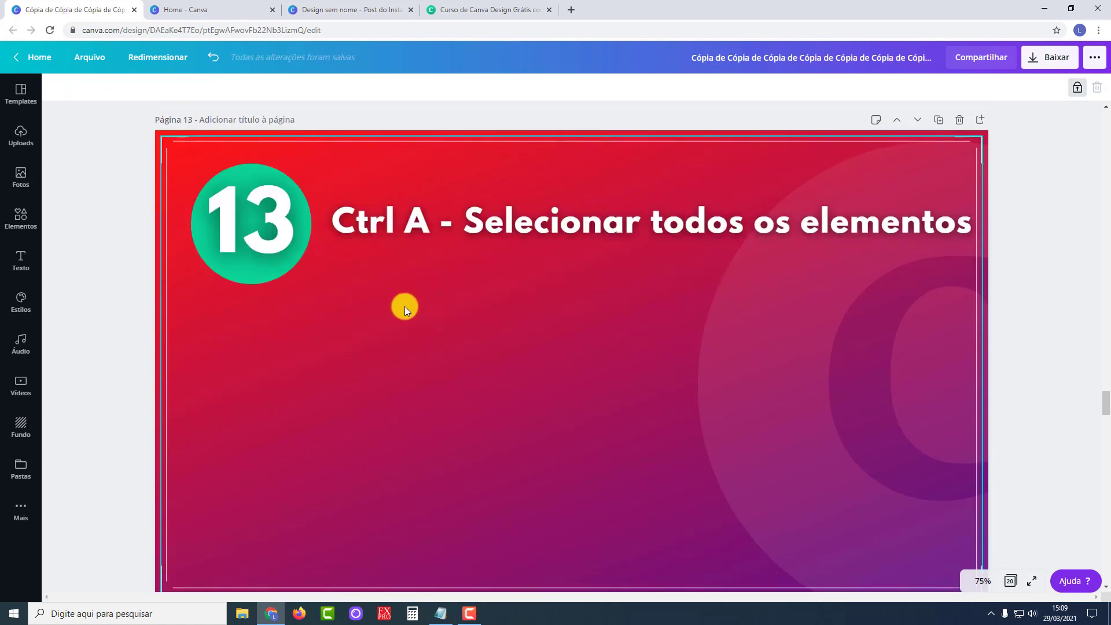
pyautogui.hotkey('ctrl', 'a')
pyautogui.moveTo(447, 331); pyautogui.dragTo(540, 300)
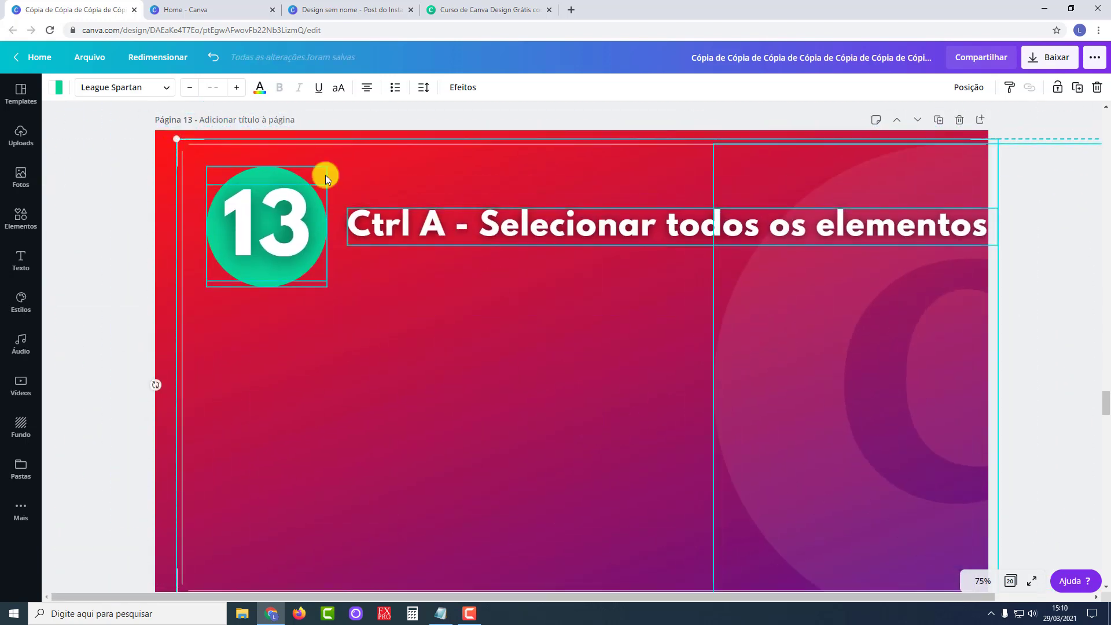
pyautogui.moveTo(175, 132); pyautogui.dragTo(677, 404)
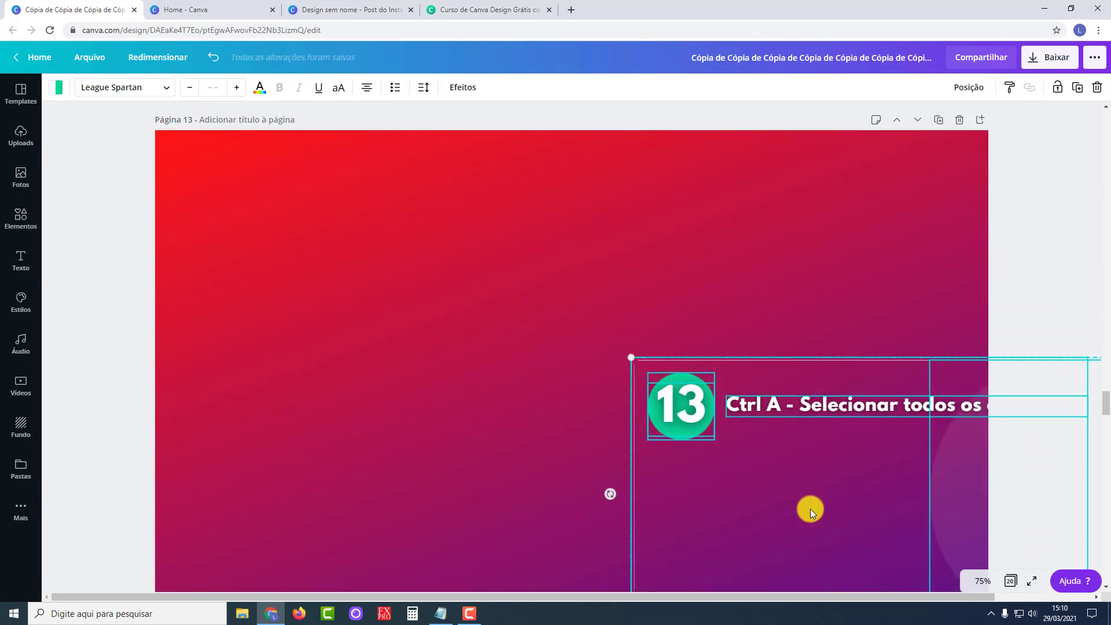
pyautogui.moveTo(810, 511); pyautogui.dragTo(442, 380)
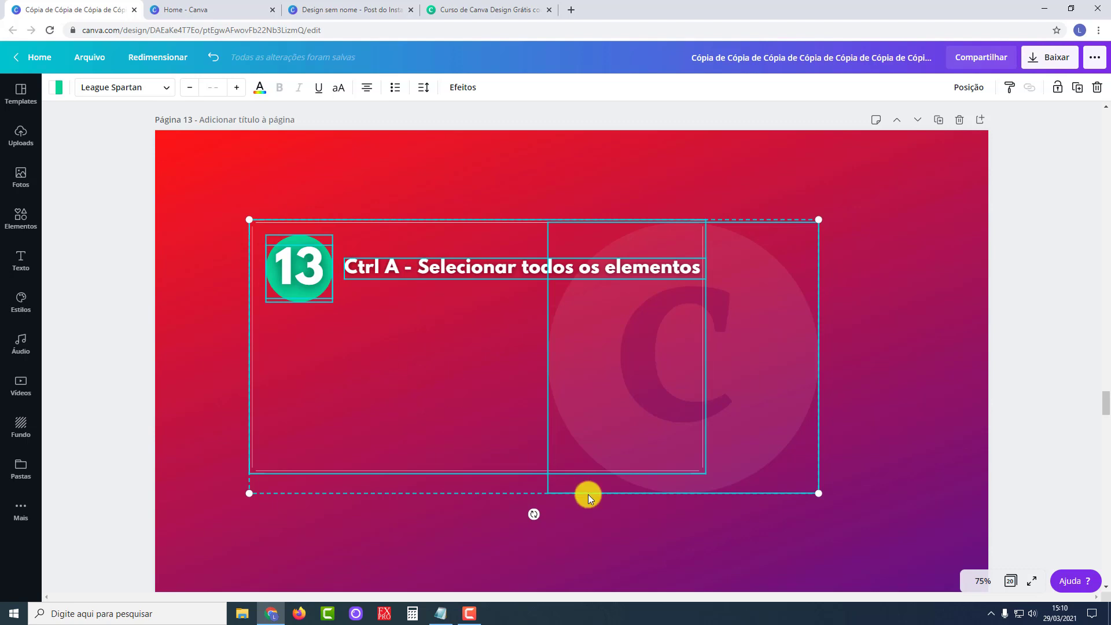
# Step: Deselect everything on page 13 and move the circle, title and number individually, placing the overlapping number and circle above the title
pyautogui.click(641, 173)
pyautogui.click(366, 352)
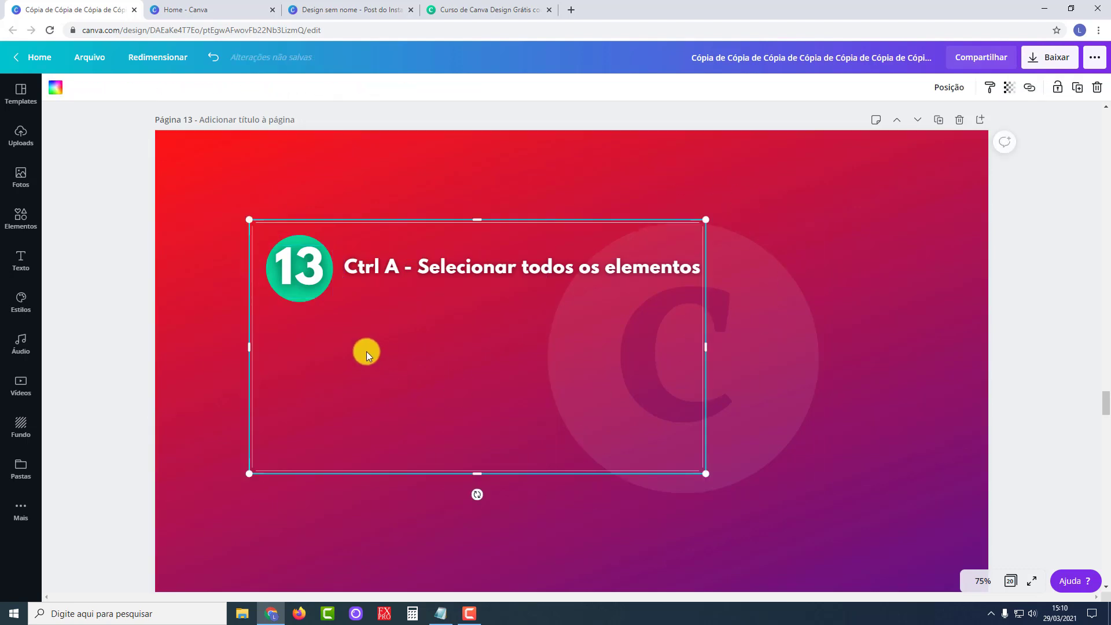
pyautogui.click(179, 323)
pyautogui.moveTo(304, 272); pyautogui.dragTo(254, 364)
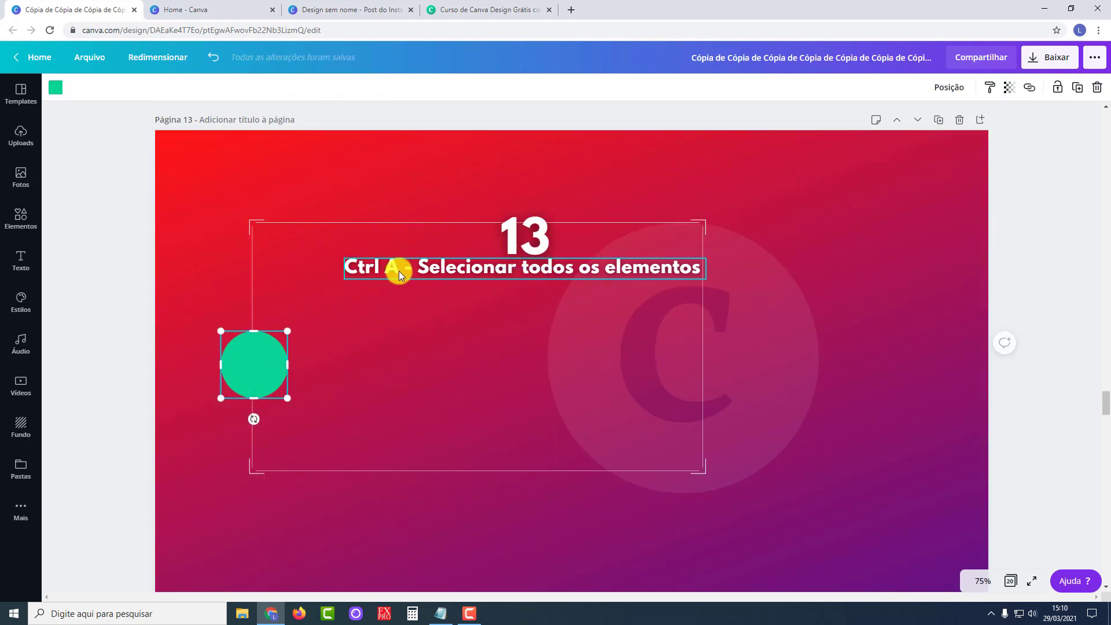
pyautogui.moveTo(397, 267); pyautogui.dragTo(332, 306)
pyautogui.moveTo(524, 236); pyautogui.dragTo(261, 295)
pyautogui.moveTo(254, 356); pyautogui.dragTo(306, 263)
# Step: Select all elements on page 13 again, scale them down together, and enlarge them to nearly fill the page
pyautogui.hotkey('ctrl', 'a')
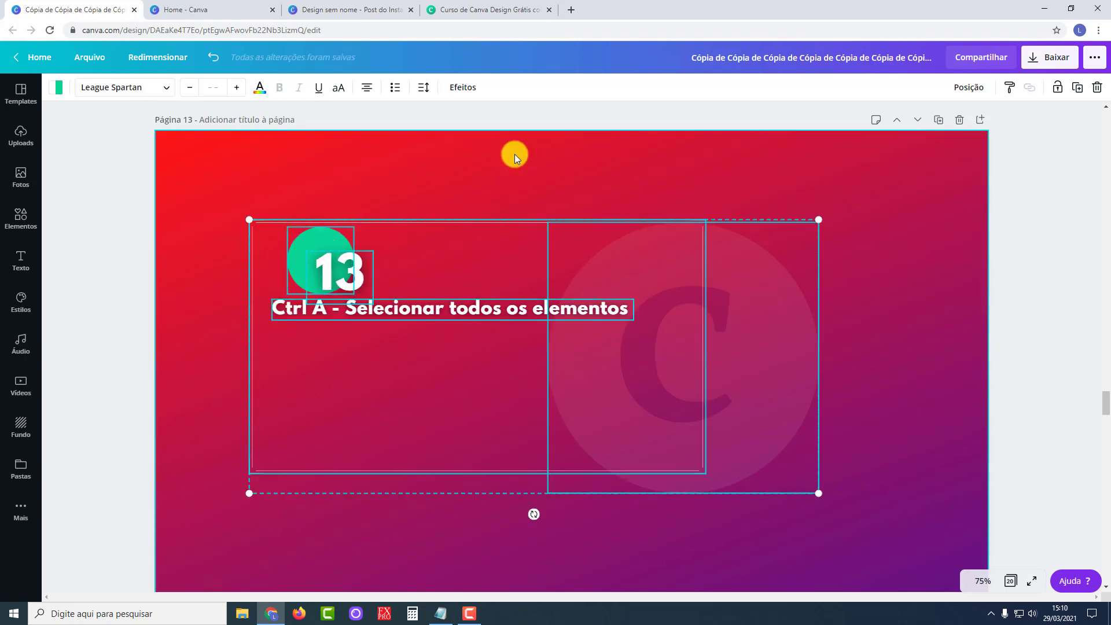
pyautogui.moveTo(829, 221); pyautogui.dragTo(552, 351)
pyautogui.moveTo(396, 424); pyautogui.dragTo(603, 334)
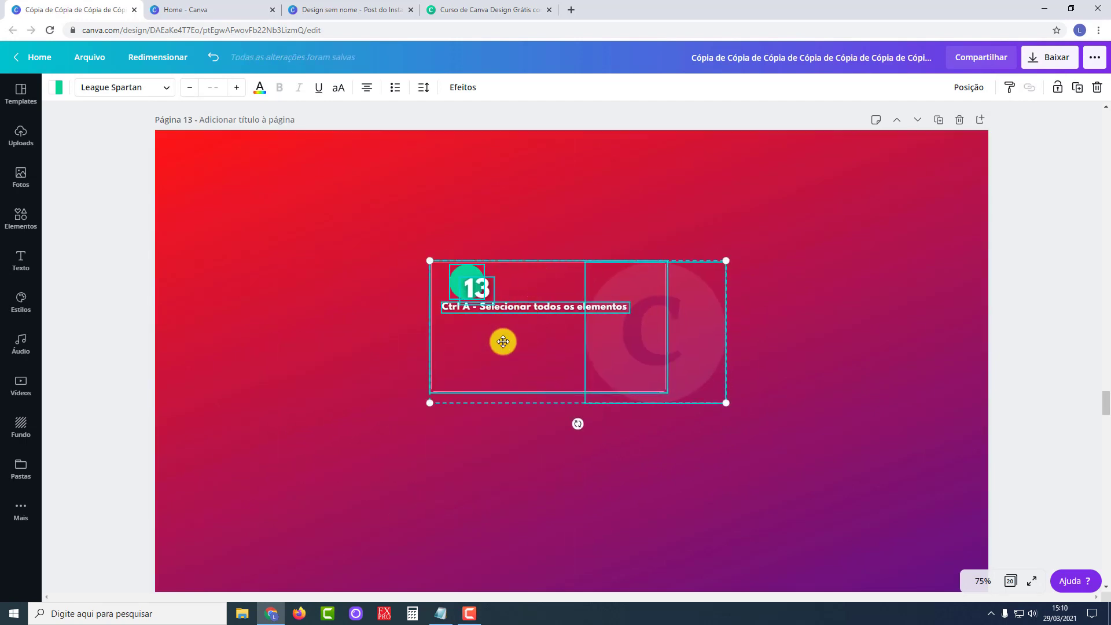
pyautogui.moveTo(503, 339); pyautogui.dragTo(240, 218)
pyautogui.moveTo(461, 281); pyautogui.dragTo(1035, 580)
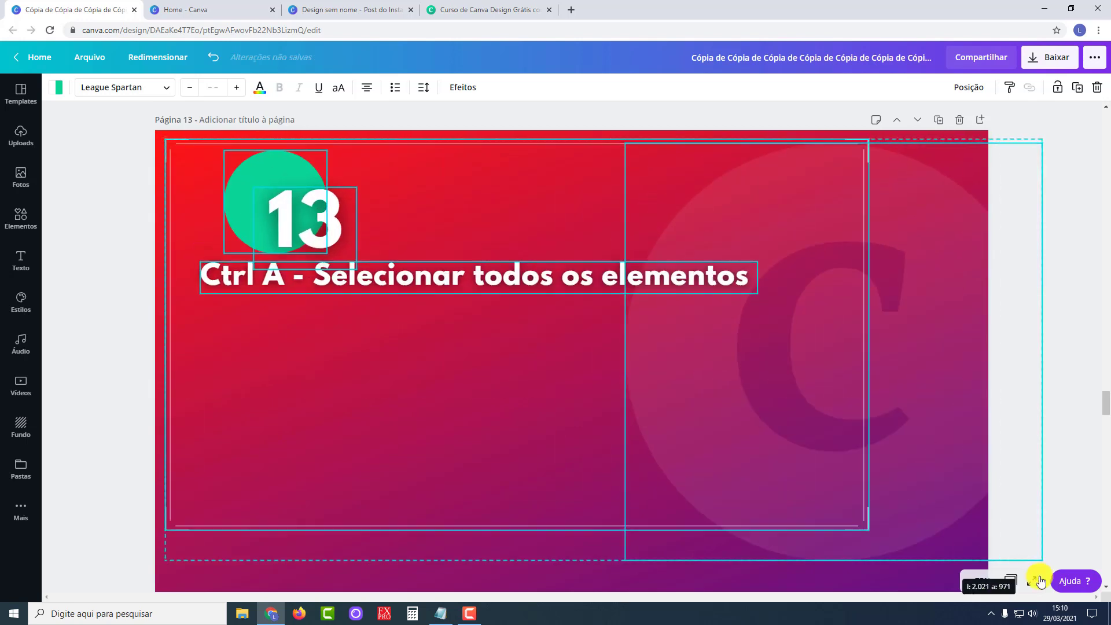
pyautogui.click(103, 200)
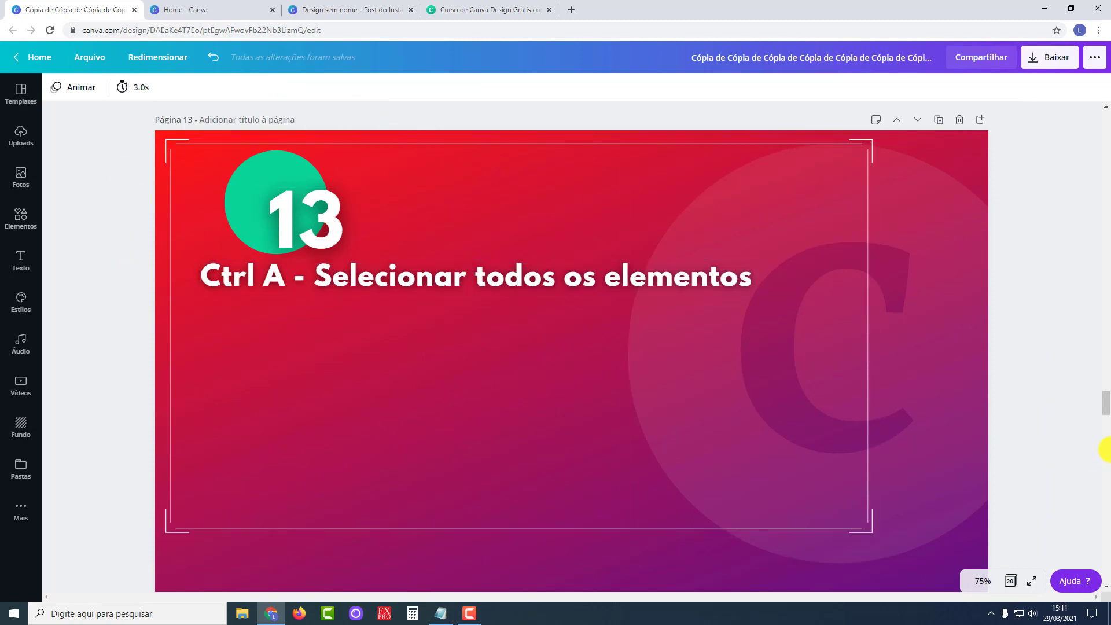
# Step: Spread the page 13 elements apart, with the number 13 to the right, the title lower and the circle partly behind the title
pyautogui.moveTo(324, 221); pyautogui.dragTo(692, 265)
pyautogui.moveTo(501, 277); pyautogui.dragTo(508, 413)
pyautogui.moveTo(278, 192); pyautogui.dragTo(509, 380)
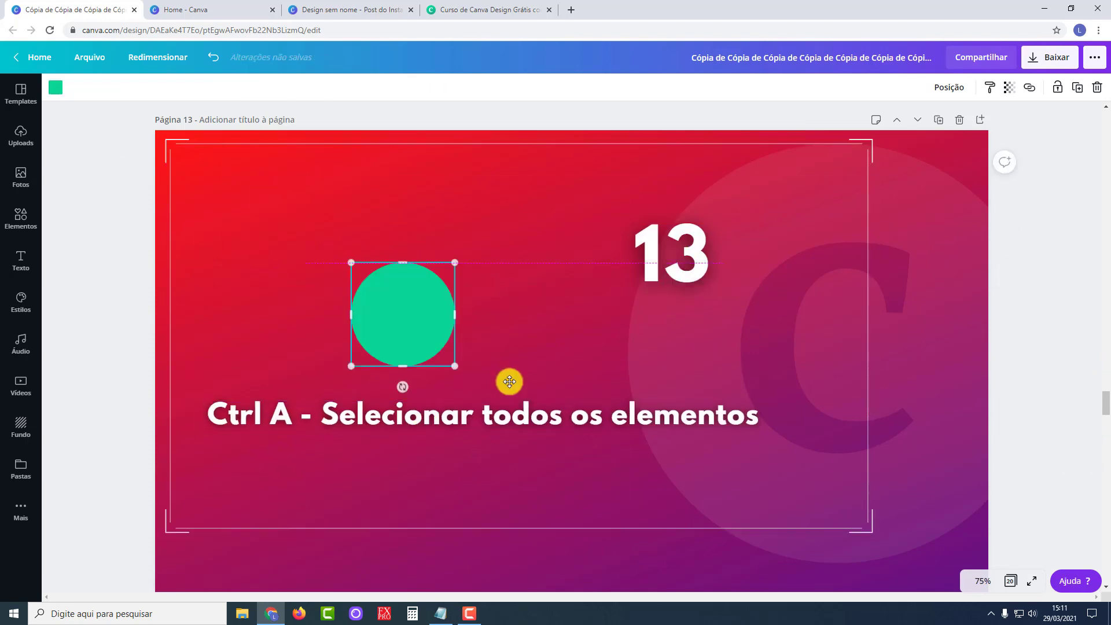
pyautogui.click(119, 249)
# Step: Select the number 14 over the green circle on page 14, and close the color choices
pyautogui.scroll(-8, 119, 252)
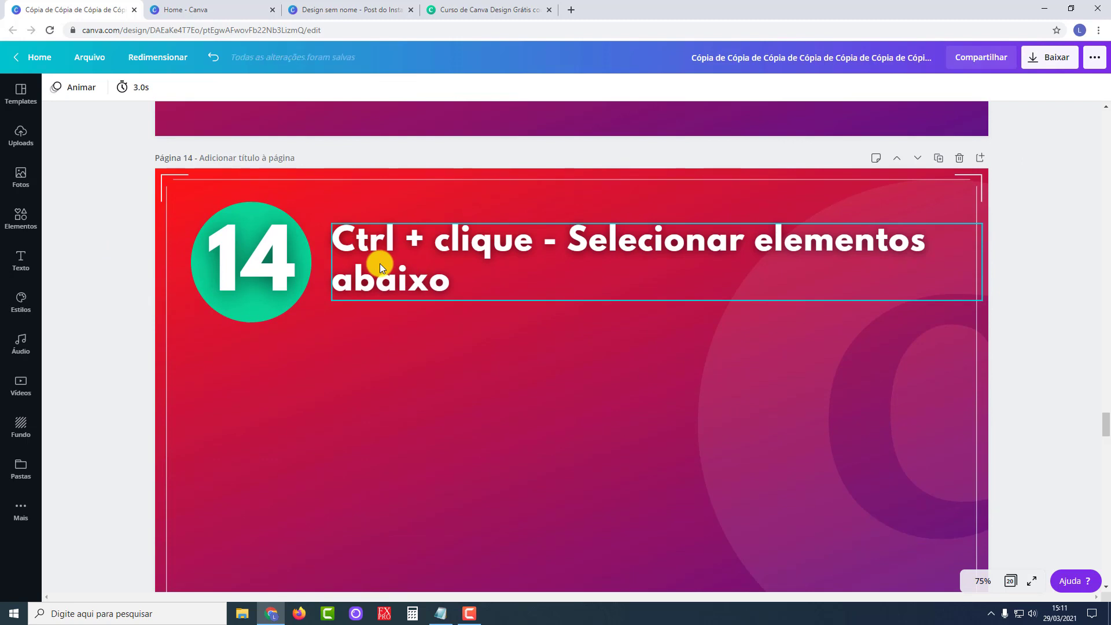
pyautogui.click(256, 272)
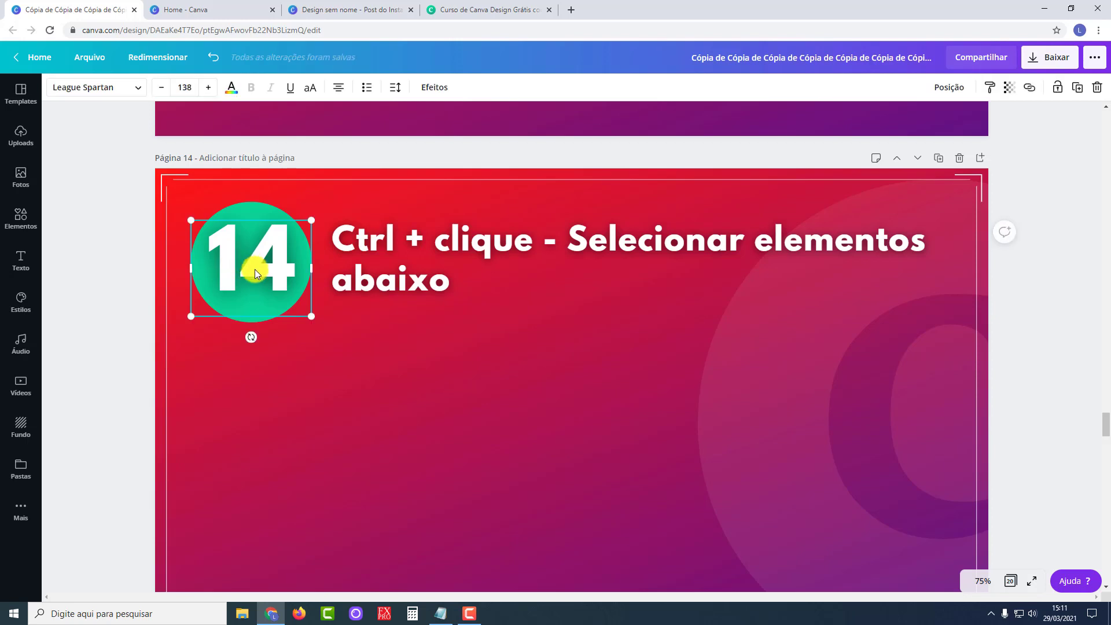
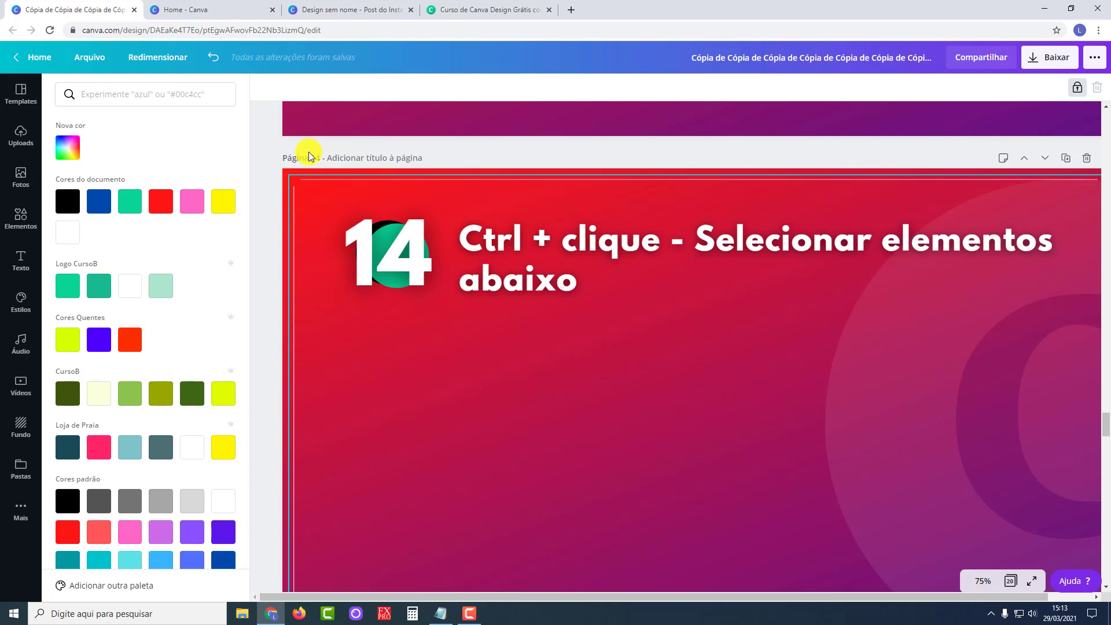
pyautogui.click(269, 162)
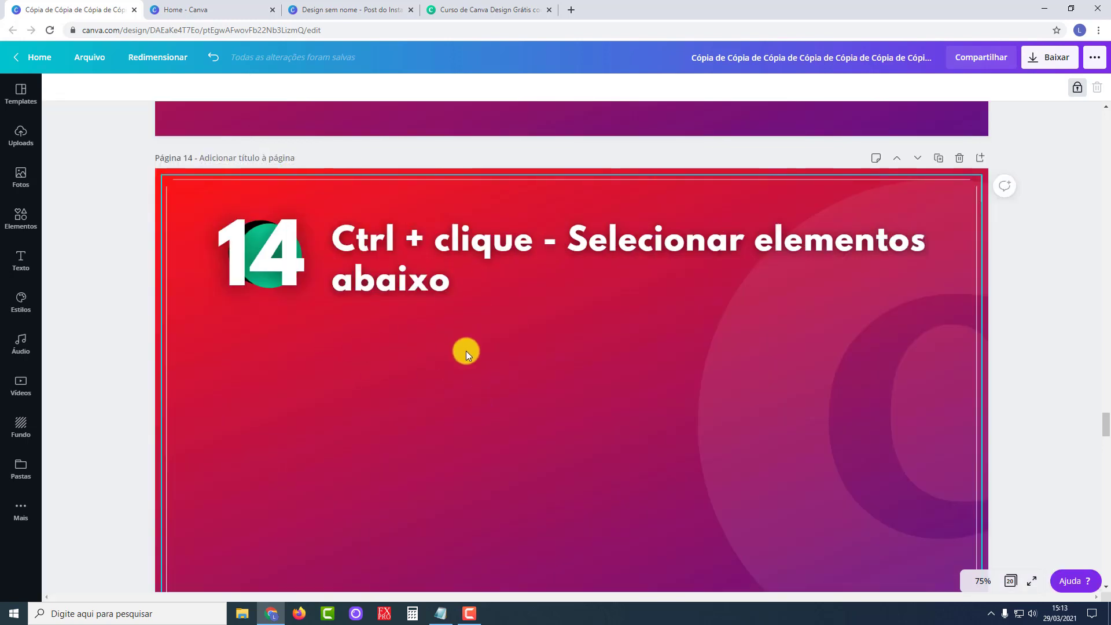
# Step: Move the number 13 to the left, the circle up and to the right, and the title up across both on page 13
pyautogui.scroll(-9, 381, 379)
pyautogui.scroll(-1, 380, 379)
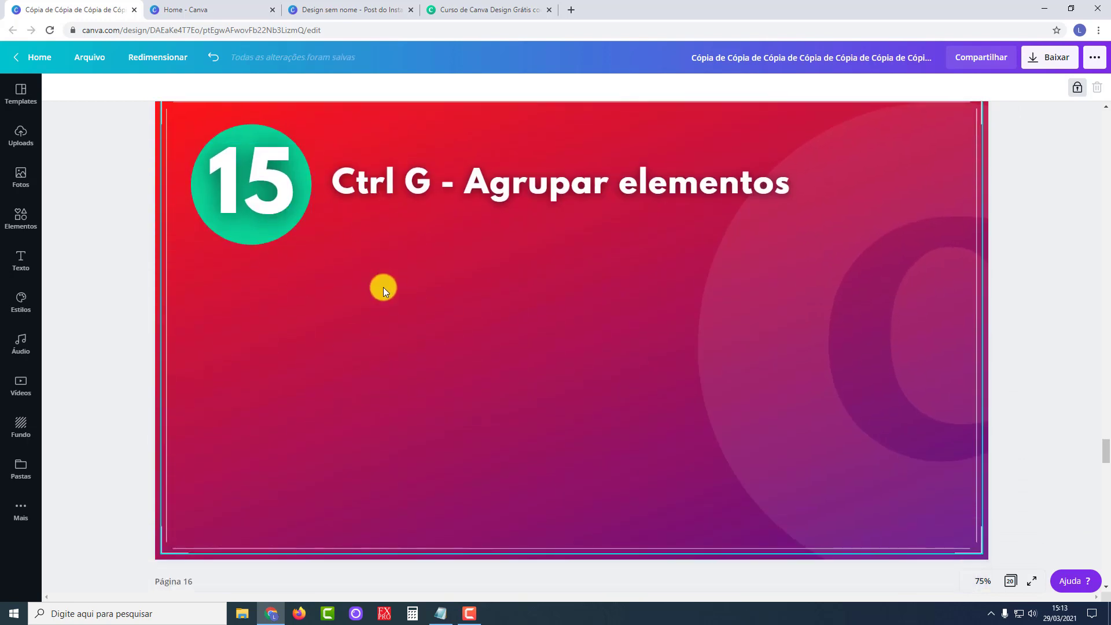
pyautogui.scroll(15, 362, 331)
pyautogui.scroll(2, 362, 331)
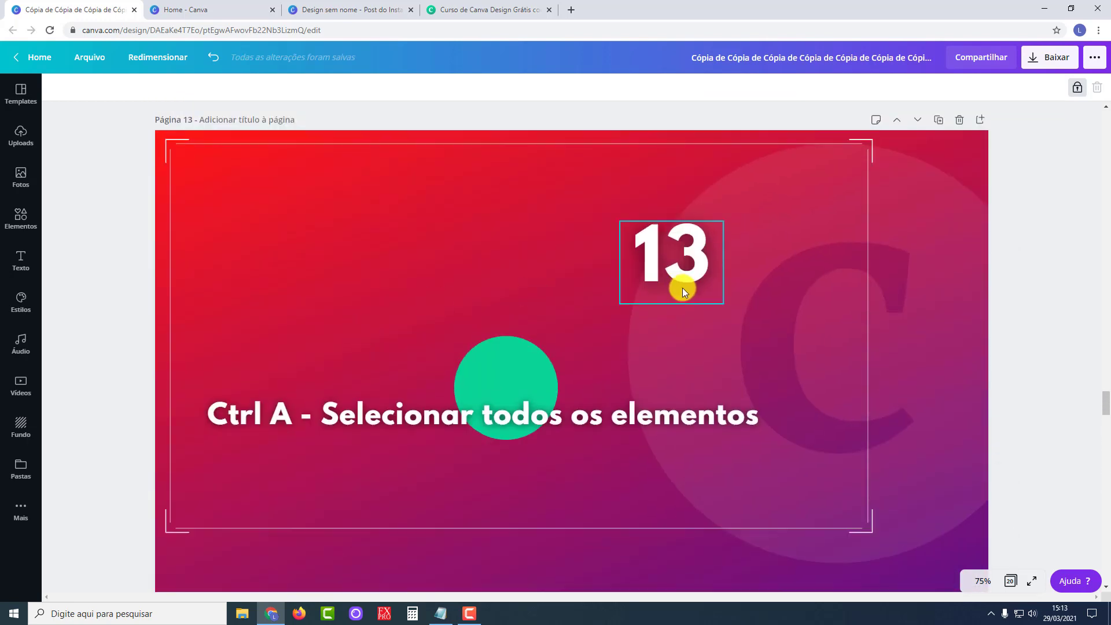
pyautogui.click(674, 269)
pyautogui.click(330, 283)
pyautogui.moveTo(662, 276); pyautogui.dragTo(407, 283)
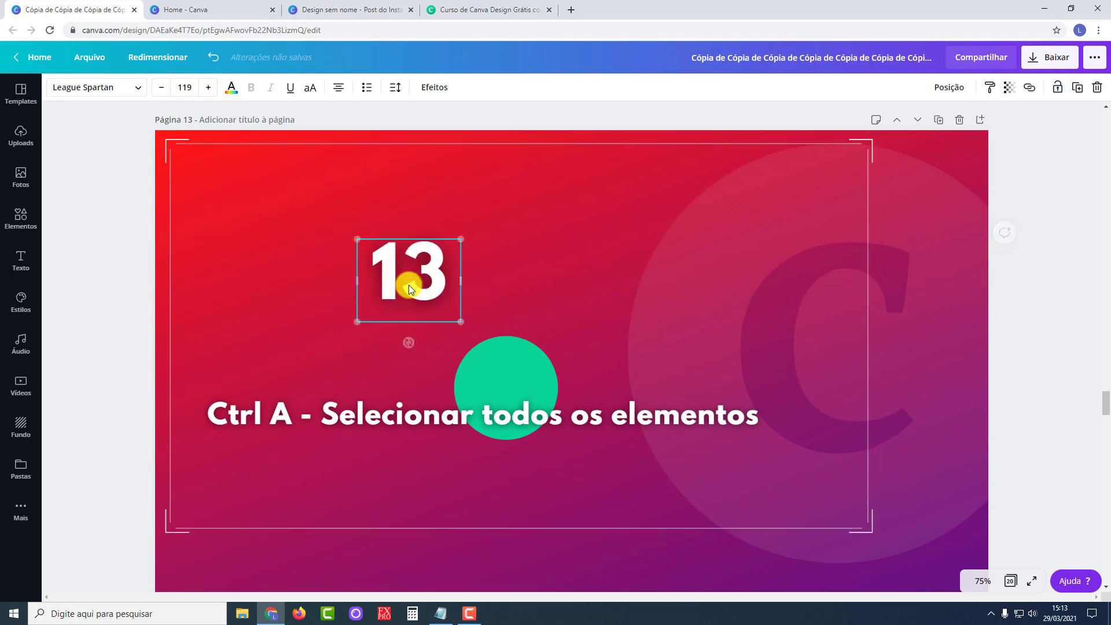
pyautogui.moveTo(497, 358); pyautogui.dragTo(573, 256)
pyautogui.moveTo(547, 415); pyautogui.dragTo(495, 284)
pyautogui.click(439, 412)
pyautogui.click(99, 317)
# Step: Group the green circle, the number 15 and the title on page 15, and move the group down and to the right
pyautogui.scroll(-4, 221, 377)
pyautogui.scroll(-10, 222, 379)
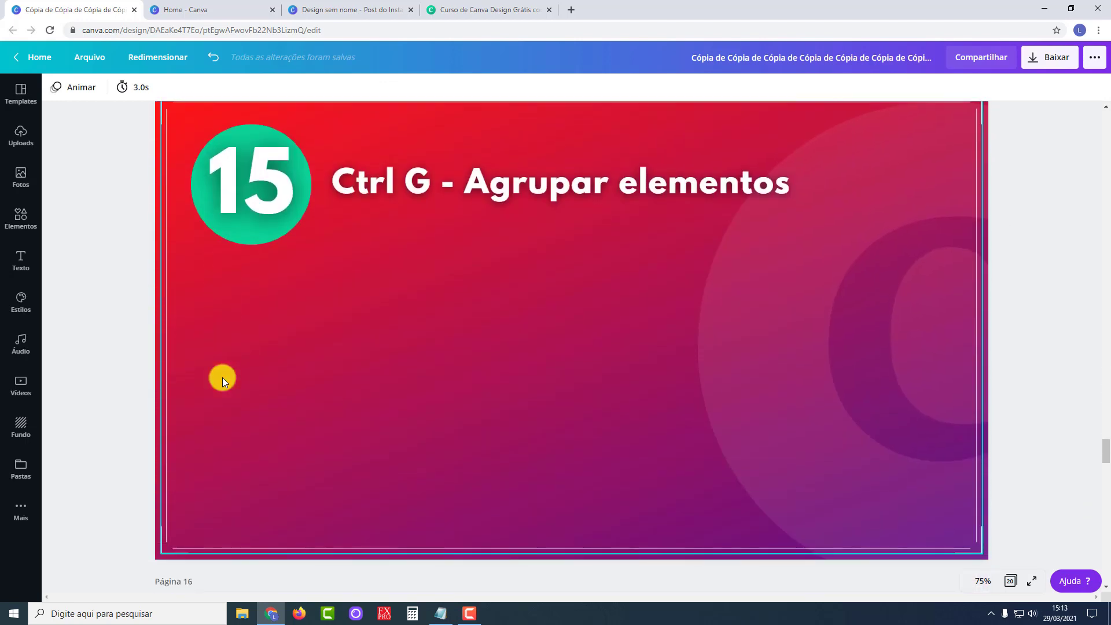
pyautogui.click(252, 129)
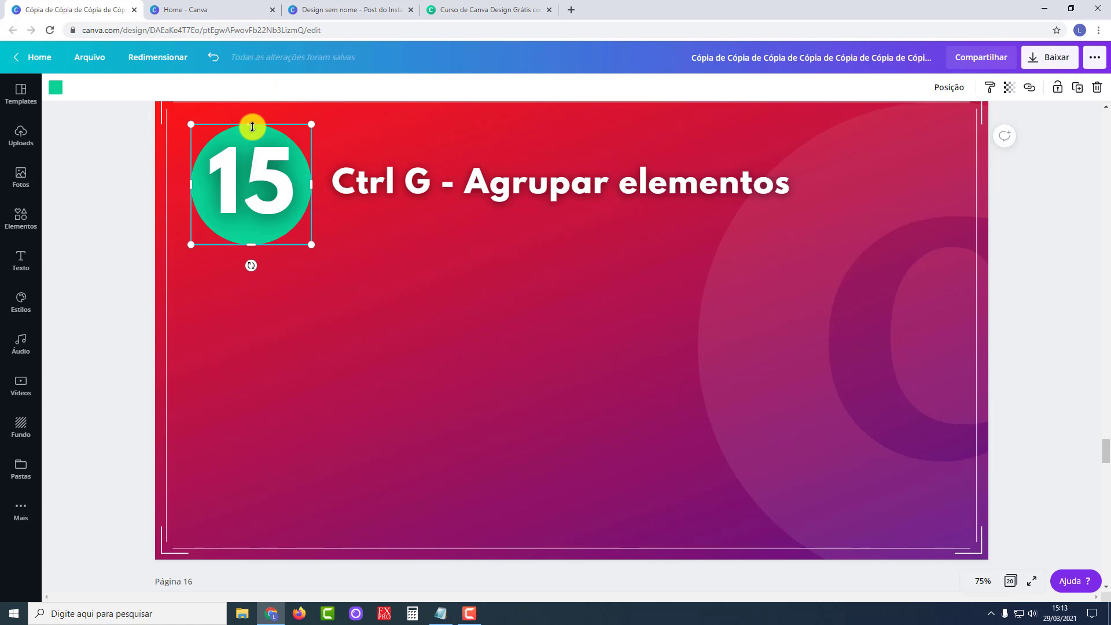
pyautogui.keyDown('shift'); pyautogui.click(262, 199); pyautogui.keyUp('shift')
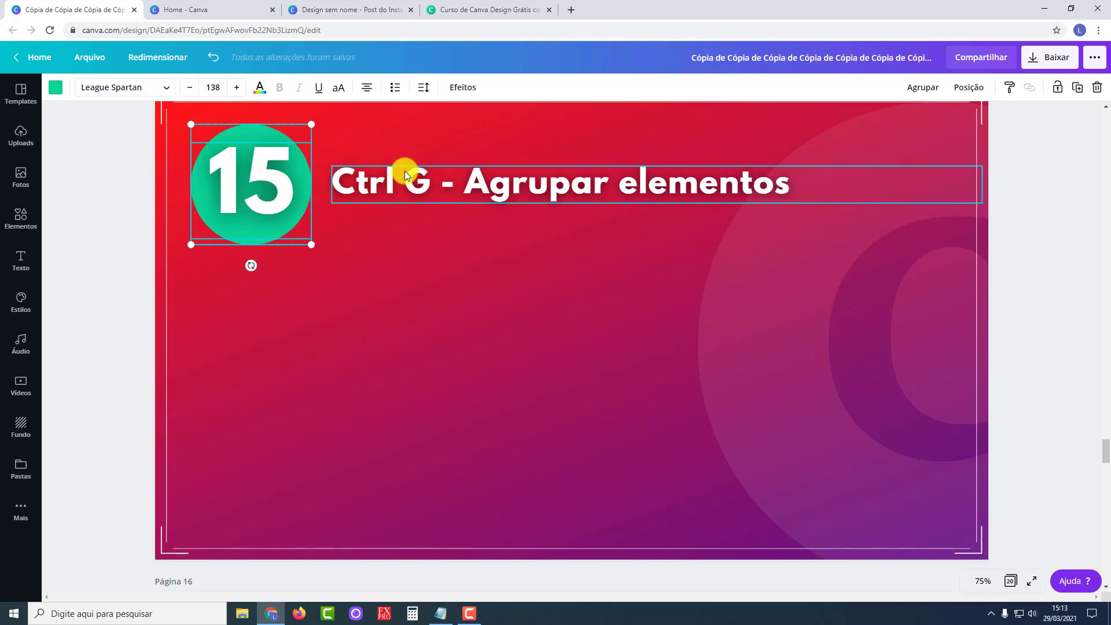
pyautogui.keyDown('shift'); pyautogui.click(501, 184); pyautogui.keyUp('shift')
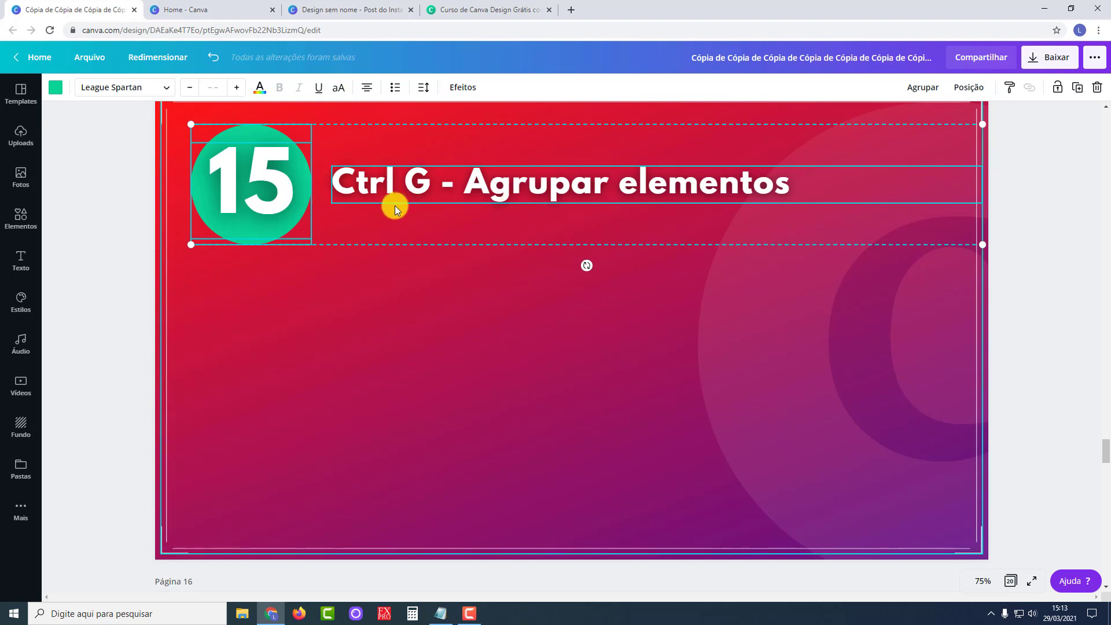
pyautogui.hotkey('ctrl', 'g')
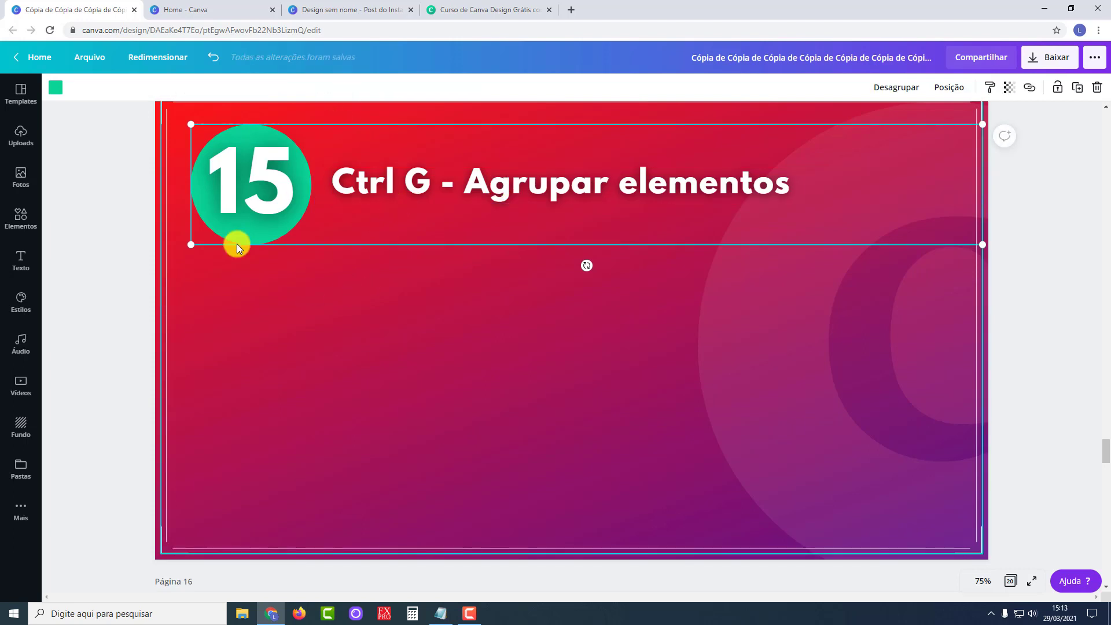
pyautogui.moveTo(380, 185); pyautogui.dragTo(503, 262)
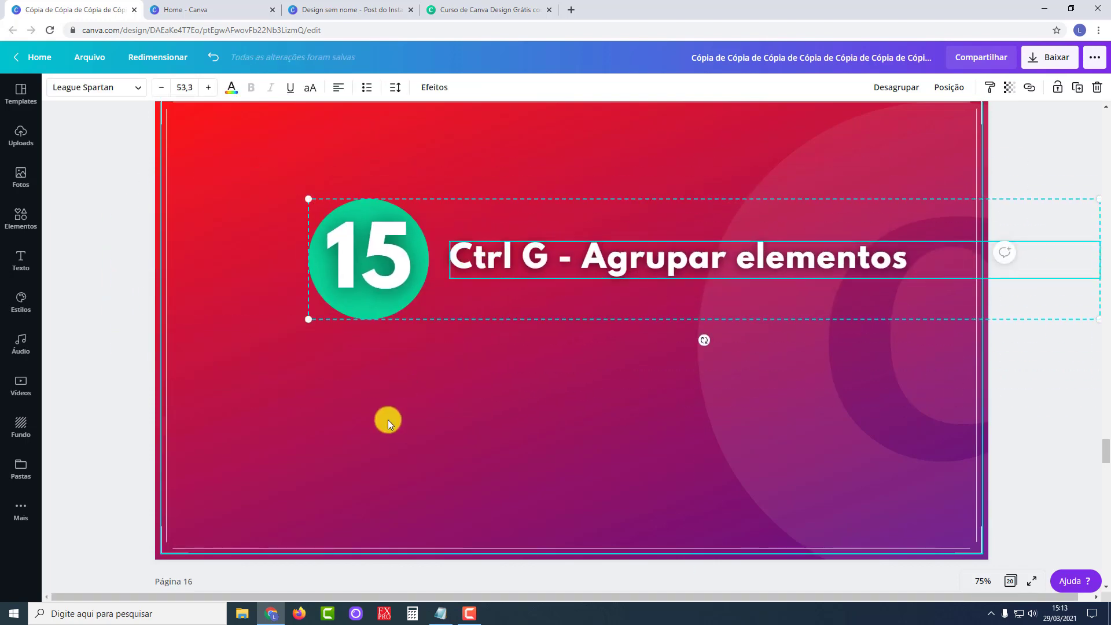
pyautogui.click(113, 252)
# Step: Select individual ungrouped elements on pages 14 and 13 to compare them with the group on page 15
pyautogui.scroll(3, 180, 258)
pyautogui.scroll(10, 180, 258)
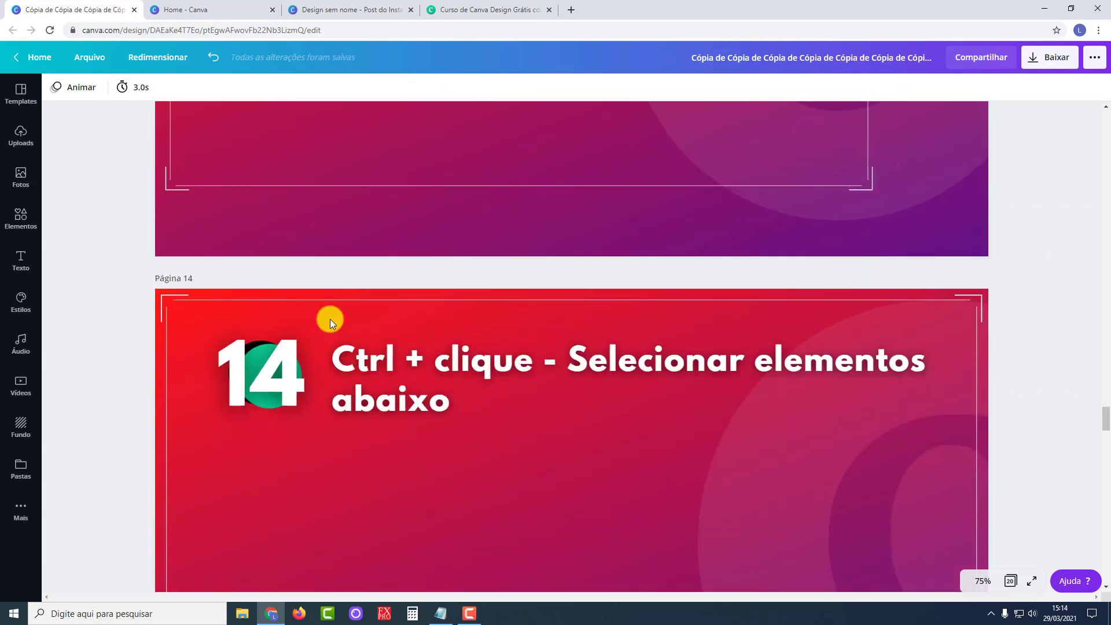
pyautogui.click(373, 343)
pyautogui.click(248, 358)
pyautogui.scroll(8, 349, 290)
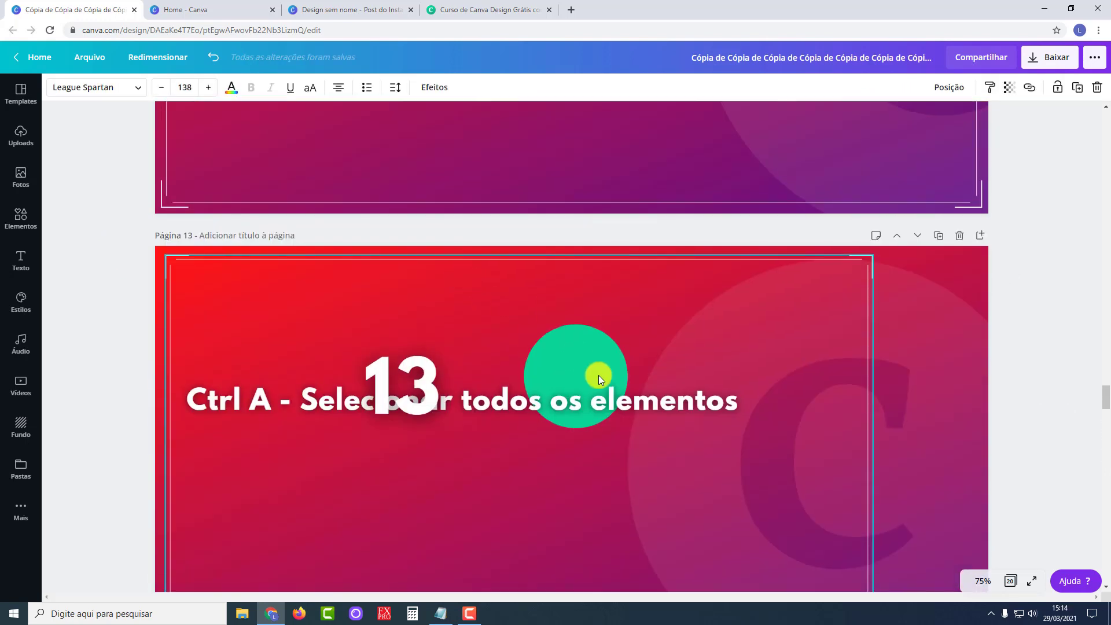
pyautogui.click(598, 303)
# Step: Move the page 15 group as one object, first to the left and down by its title, and back to the right by its number
pyautogui.scroll(-5, 313, 330)
pyautogui.scroll(-15, 303, 329)
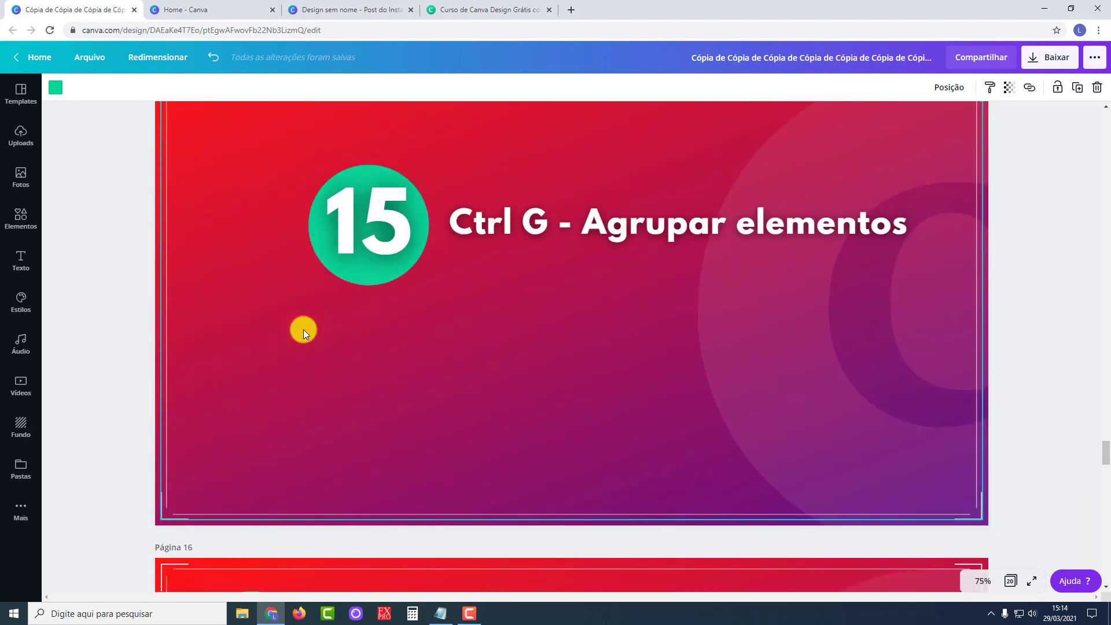
pyautogui.click(505, 210)
pyautogui.click(505, 211)
pyautogui.moveTo(511, 209); pyautogui.dragTo(482, 235)
pyautogui.click(426, 359)
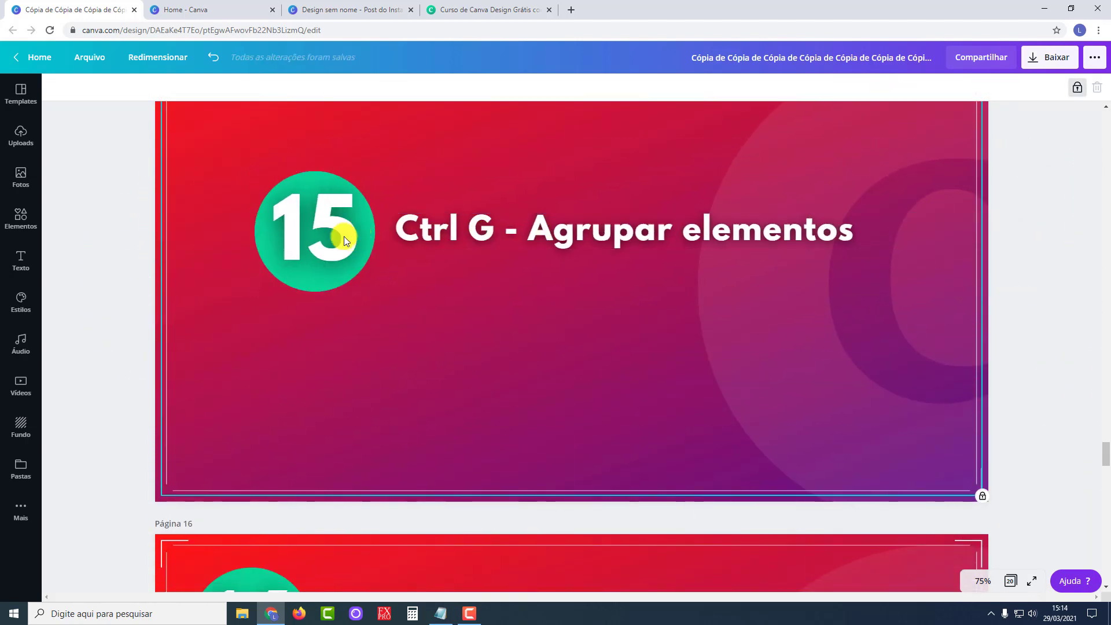
pyautogui.moveTo(343, 236); pyautogui.dragTo(449, 266)
pyautogui.click(424, 414)
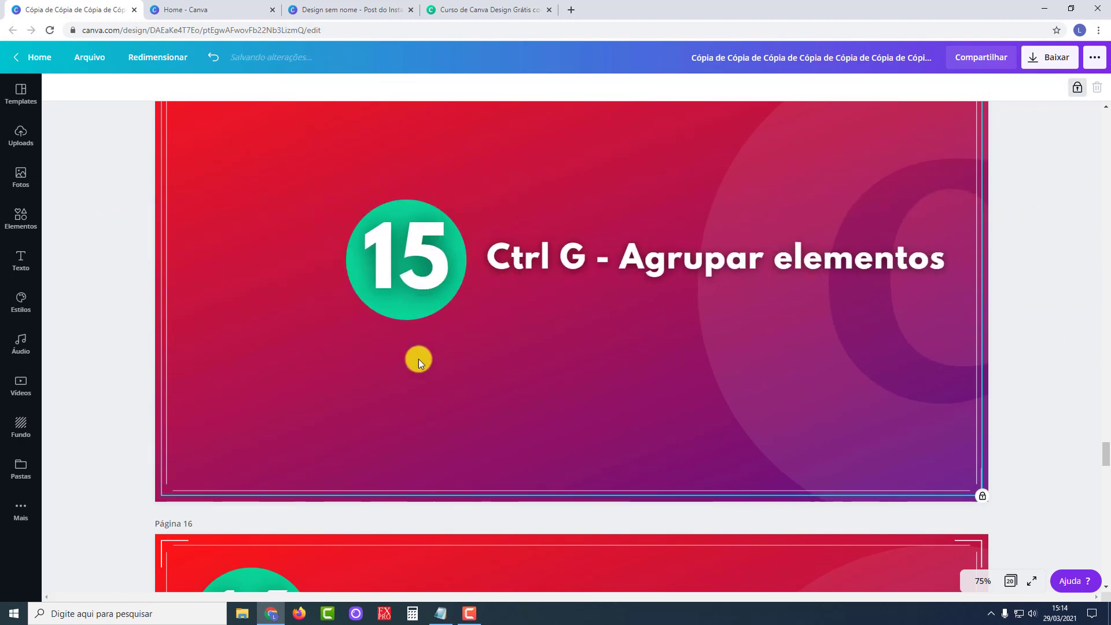
# Step: Select the circle, number and title on page 13 together without grouping them, and move them down and to the right
pyautogui.scroll(15, 405, 328)
pyautogui.scroll(5, 405, 328)
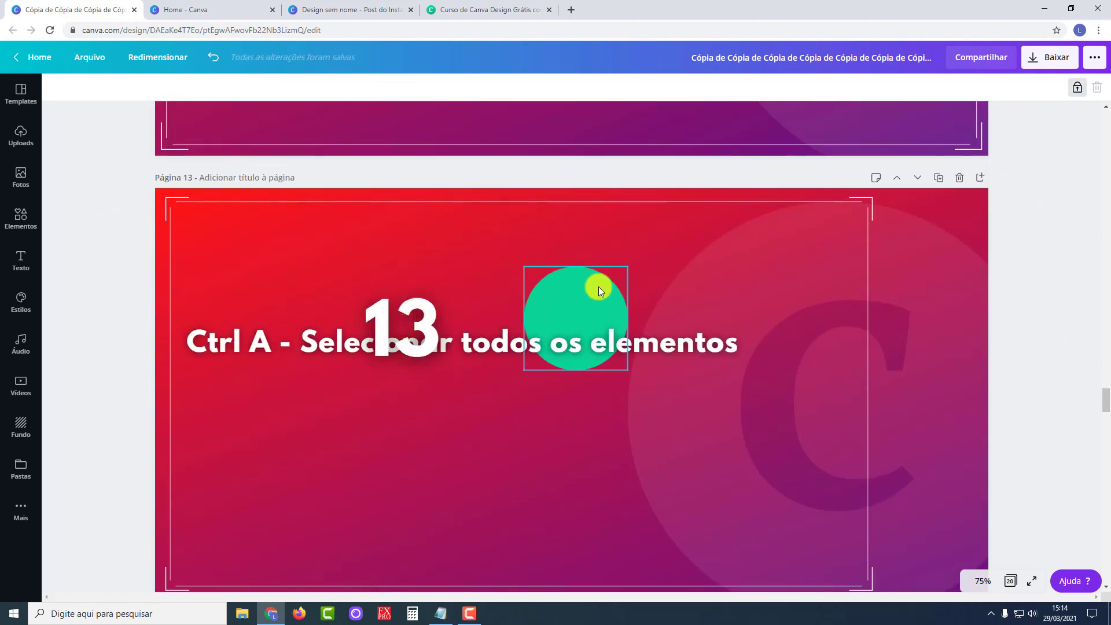
pyautogui.click(568, 299)
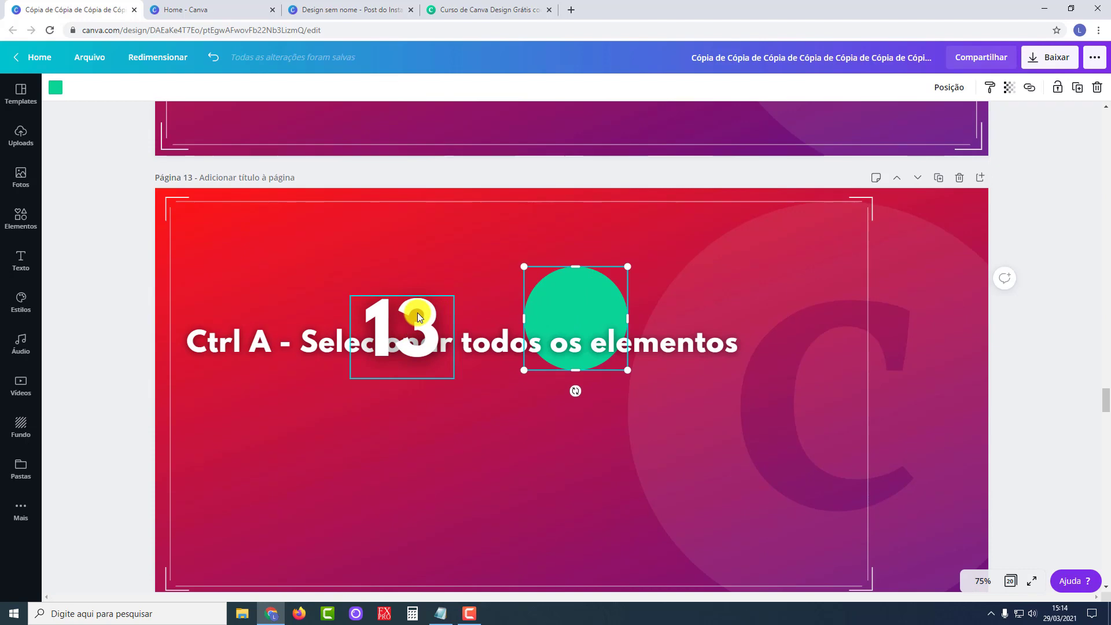
pyautogui.keyDown('shift'); pyautogui.click(418, 313); pyautogui.keyUp('shift')
pyautogui.keyDown('shift'); pyautogui.click(286, 343); pyautogui.keyUp('shift')
pyautogui.moveTo(401, 312); pyautogui.dragTo(540, 420)
# Step: Move the number 13 up and to the left, move the page 13 title to the left separately, and select the green circle alone
pyautogui.click(336, 255)
pyautogui.moveTo(501, 383); pyautogui.dragTo(390, 271)
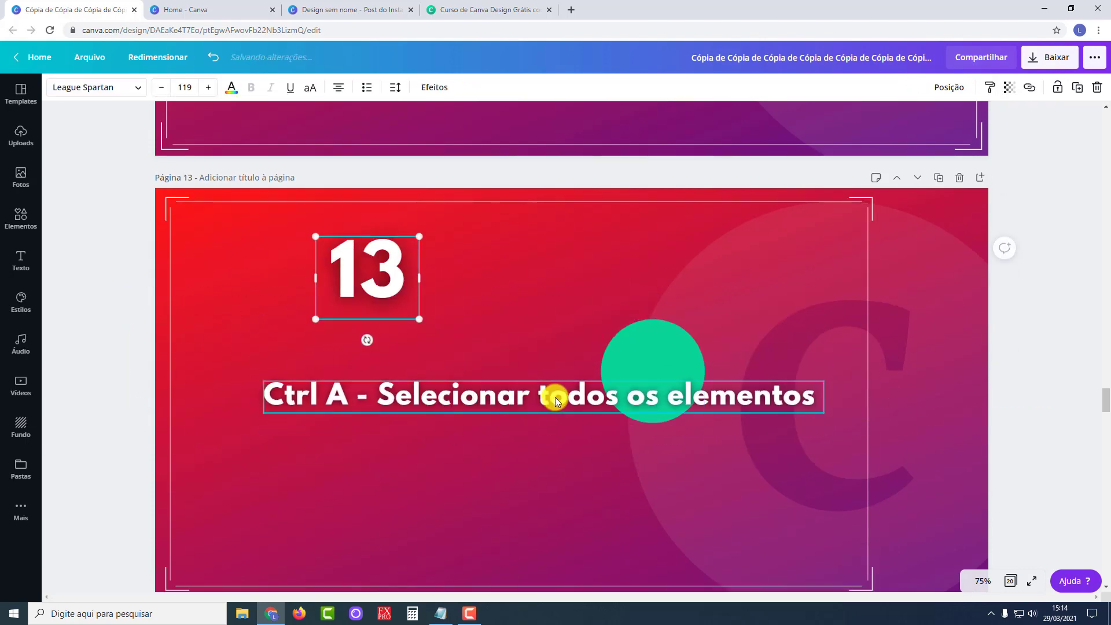
pyautogui.moveTo(554, 397); pyautogui.dragTo(417, 422)
pyautogui.click(624, 377)
# Step: Move the page 15 group to the left and resize it as one object, first smaller and back to a title size of 43,4
pyautogui.scroll(-20, 463, 400)
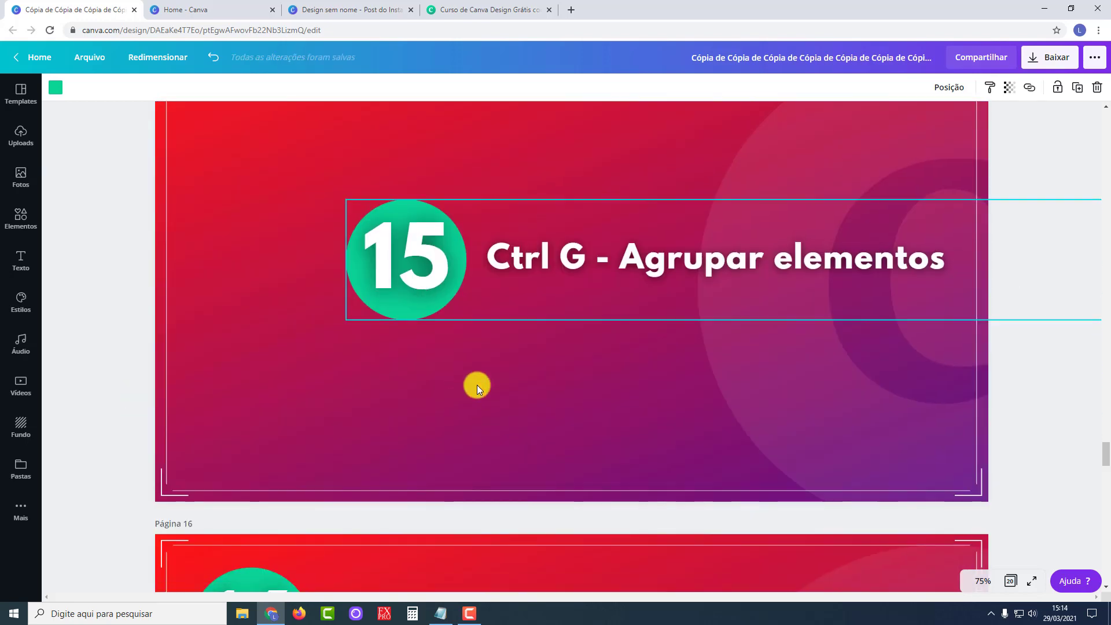
pyautogui.moveTo(578, 259); pyautogui.dragTo(472, 269)
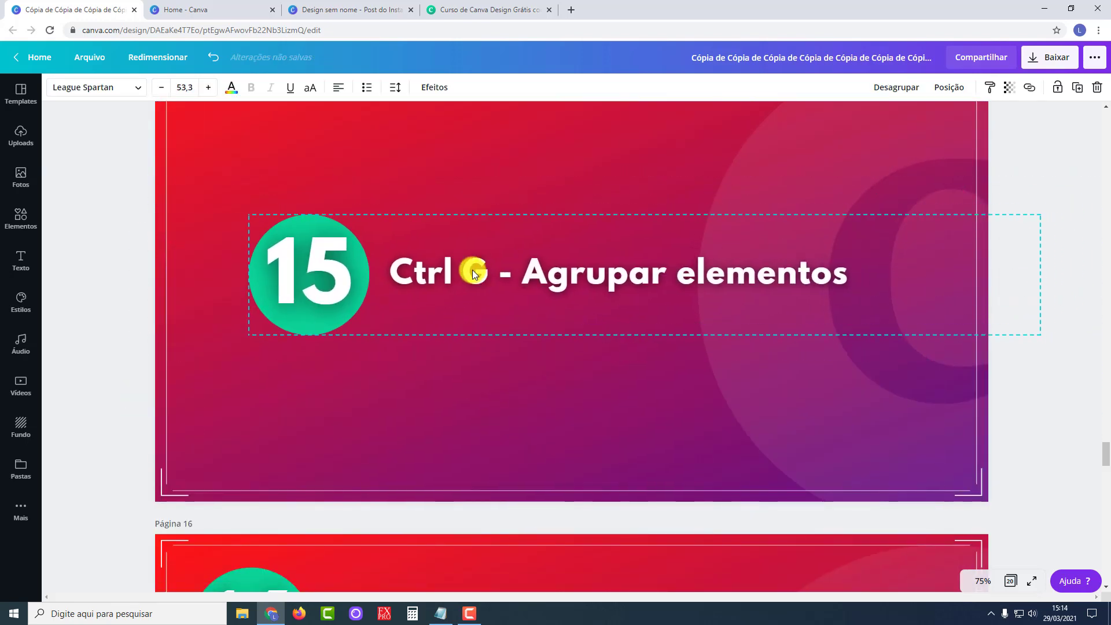
pyautogui.moveTo(235, 207); pyautogui.dragTo(648, 317)
pyautogui.moveTo(783, 301); pyautogui.dragTo(424, 249)
pyautogui.click(512, 421)
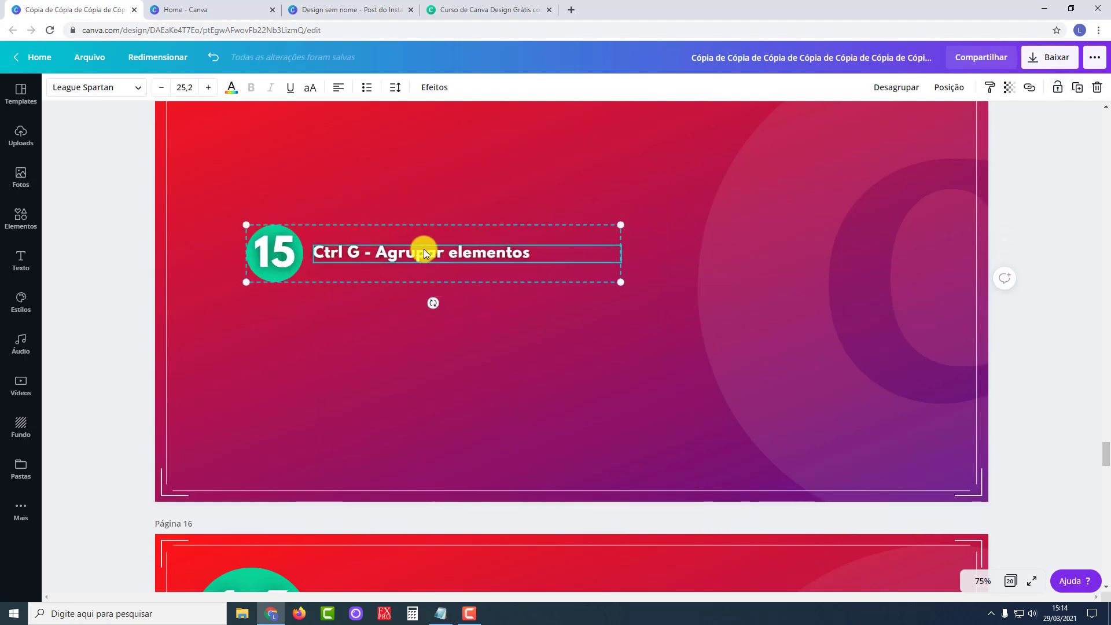
pyautogui.moveTo(620, 282); pyautogui.dragTo(875, 416)
# Step: Move the page 15 group up and ungroup its circle, number and title
pyautogui.scroll(-7, 564, 331)
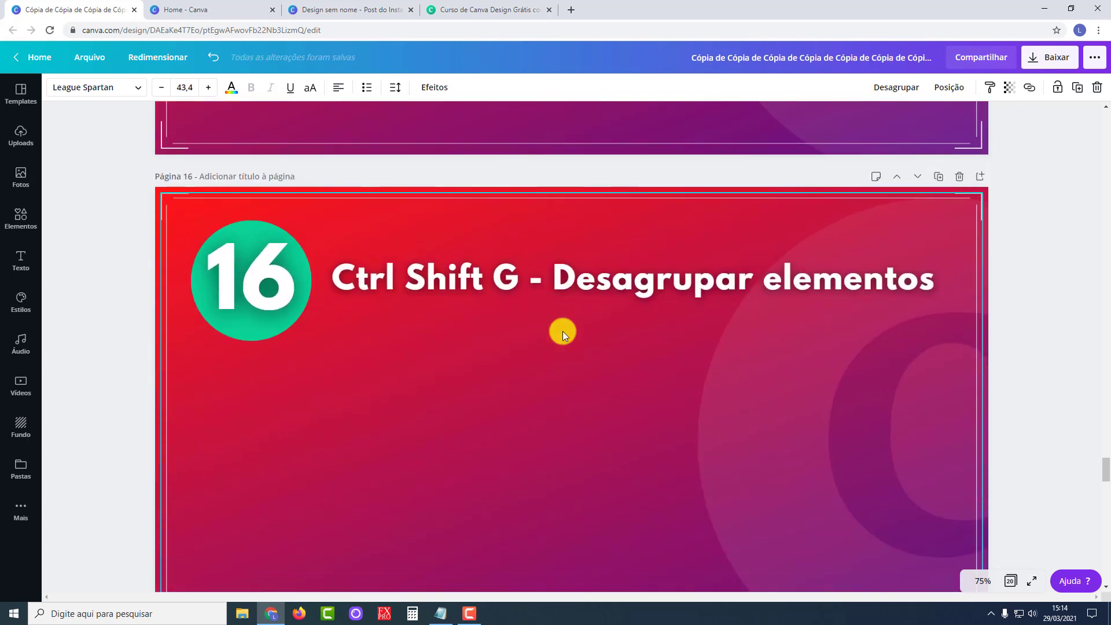
pyautogui.scroll(5, 562, 331)
pyautogui.scroll(-4, 547, 324)
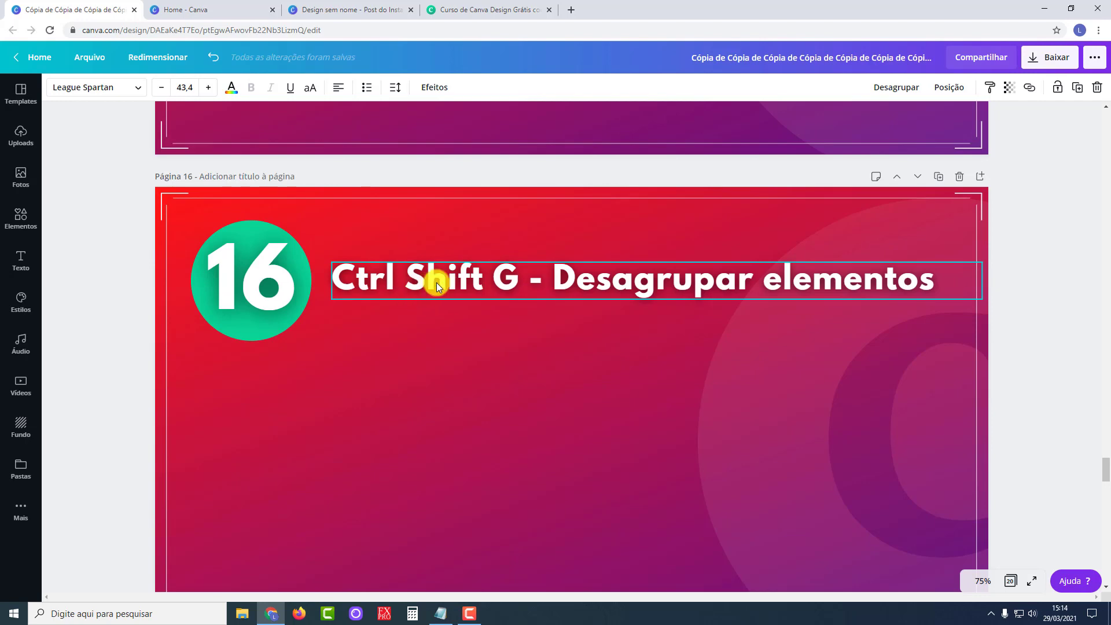
pyautogui.scroll(8, 437, 284)
pyautogui.click(470, 310)
pyautogui.moveTo(476, 374); pyautogui.dragTo(474, 270)
pyautogui.click(520, 287)
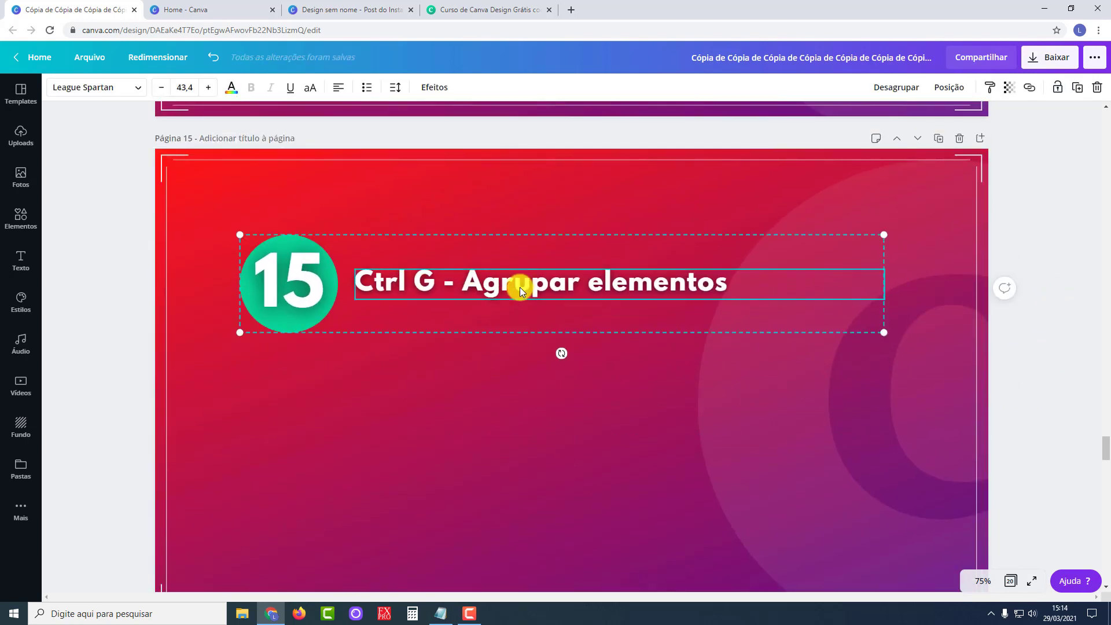
pyautogui.hotkey('ctrl', 'shift', 'g')
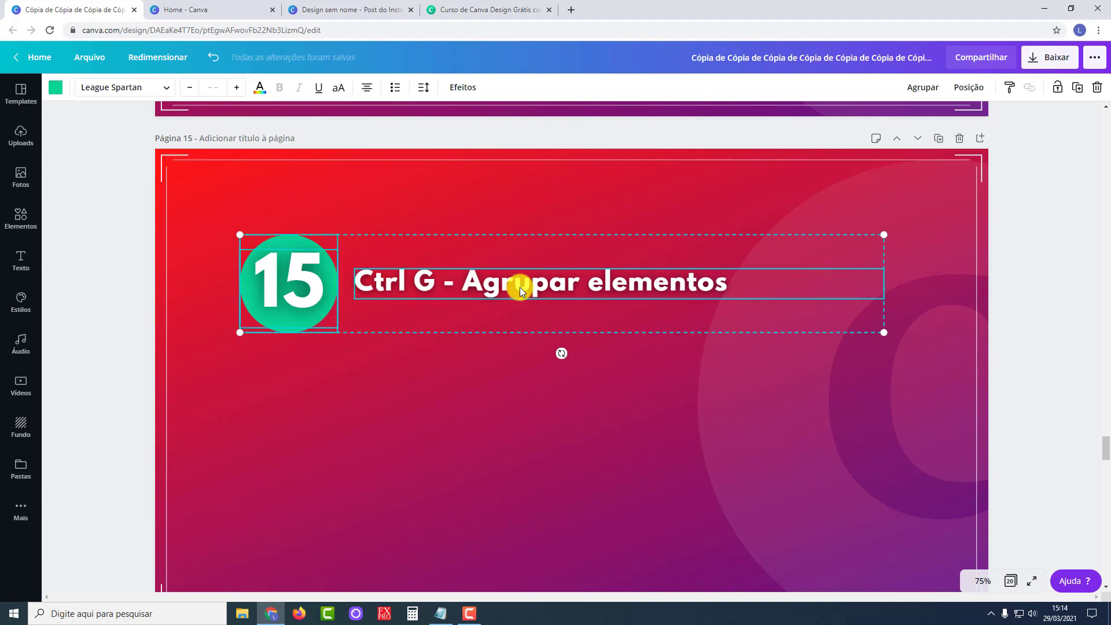
pyautogui.click(405, 460)
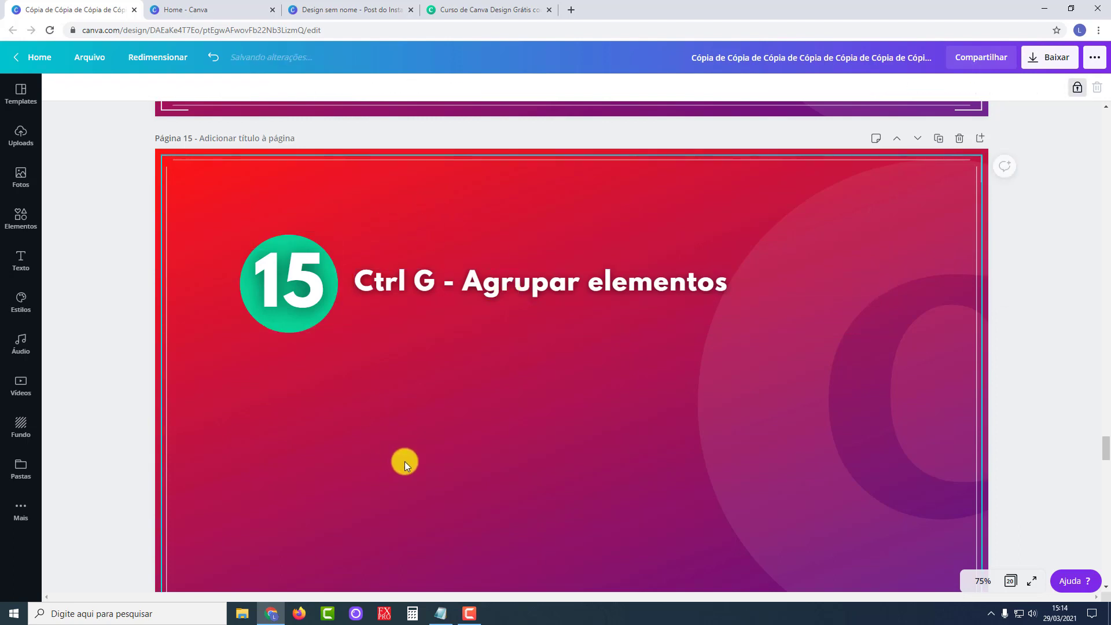
# Step: Move the ungrouped number 15, green circle and title on page 15 apart, each on its own
pyautogui.moveTo(291, 272); pyautogui.dragTo(401, 376)
pyautogui.moveTo(299, 326); pyautogui.dragTo(261, 380)
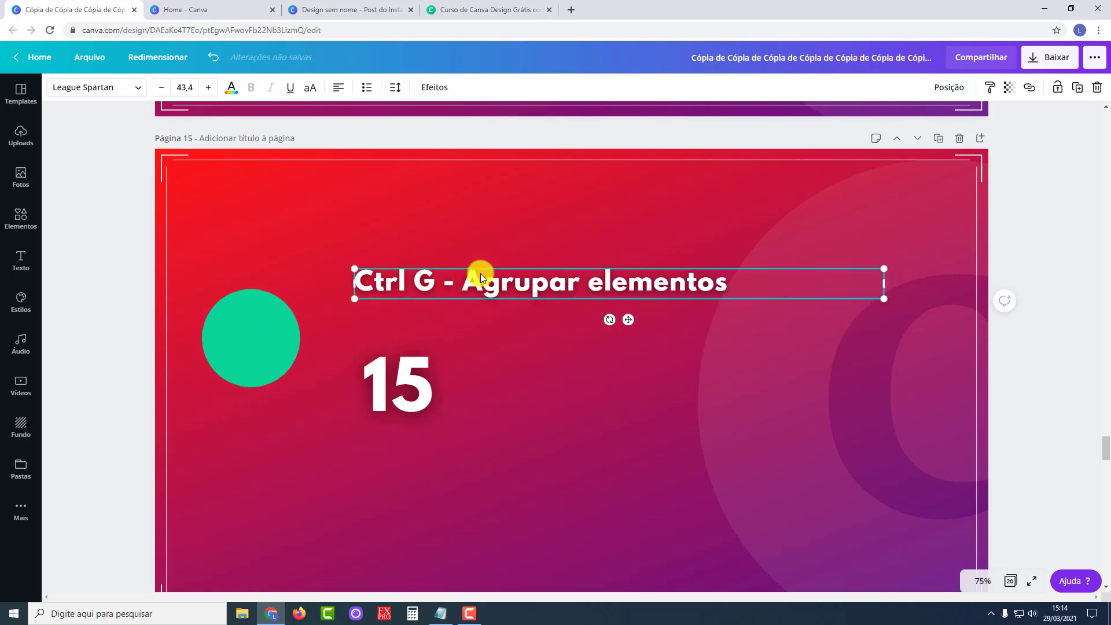
pyautogui.moveTo(480, 273); pyautogui.dragTo(571, 240)
pyautogui.moveTo(397, 402); pyautogui.dragTo(446, 430)
pyautogui.moveTo(292, 337); pyautogui.dragTo(392, 320)
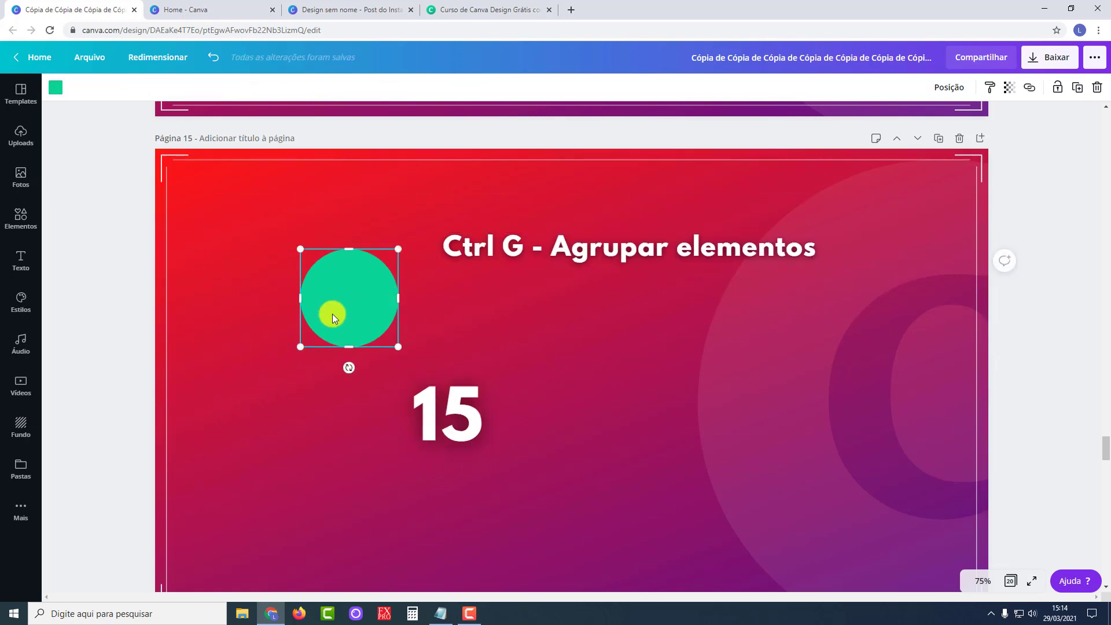
# Step: Select the green circle, the number and the title on page 17 together, and cancel the selection
pyautogui.scroll(-1, 332, 315)
pyautogui.scroll(-8, 431, 280)
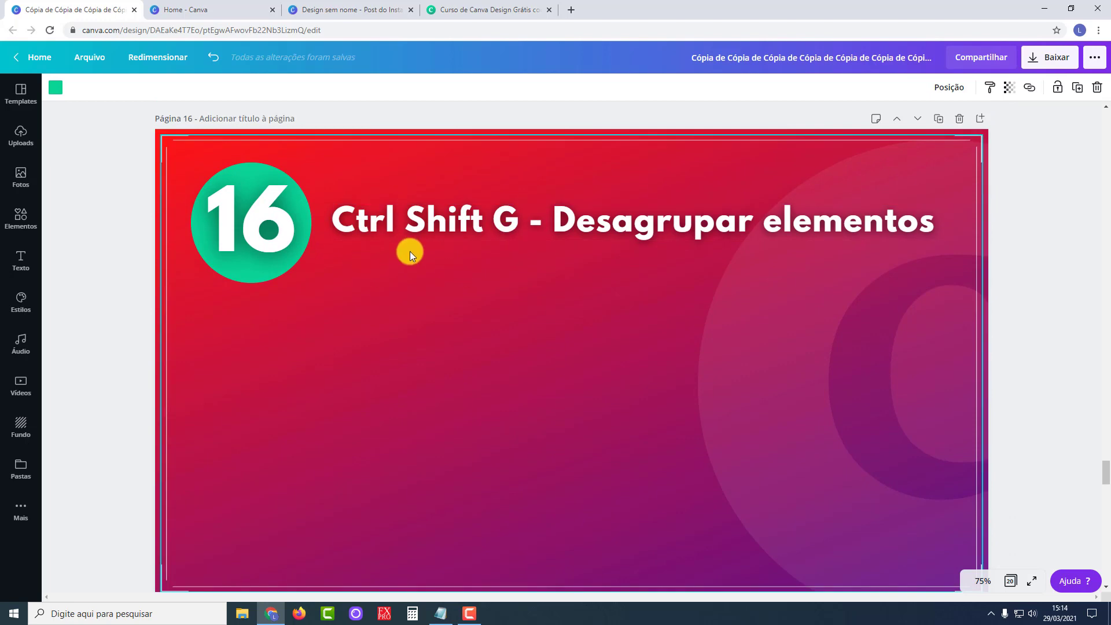
pyautogui.scroll(-8, 431, 252)
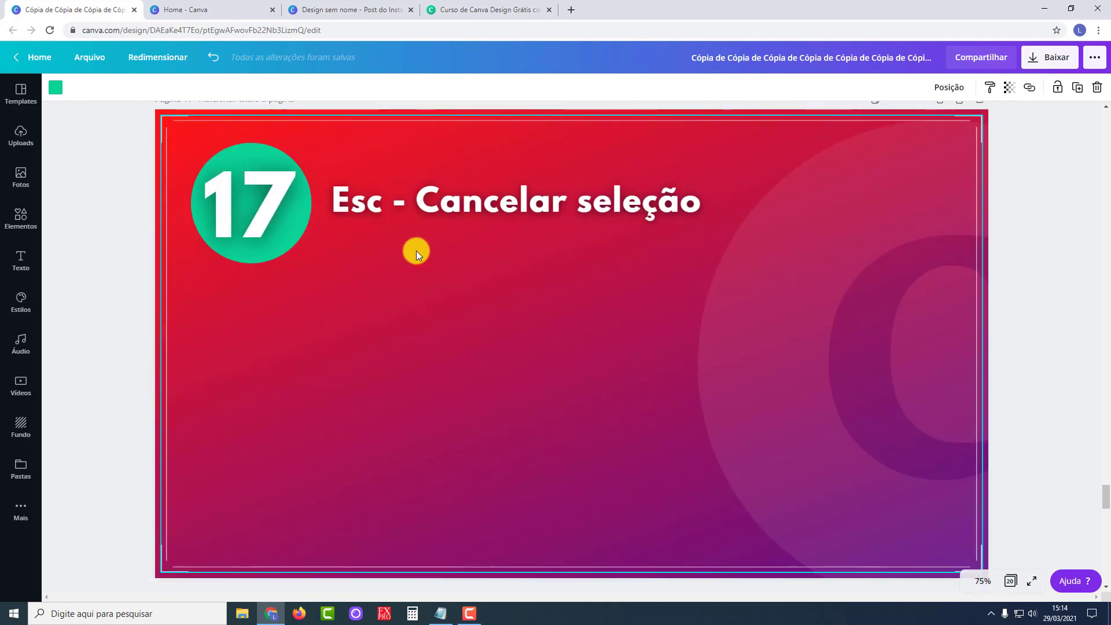
pyautogui.click(242, 152)
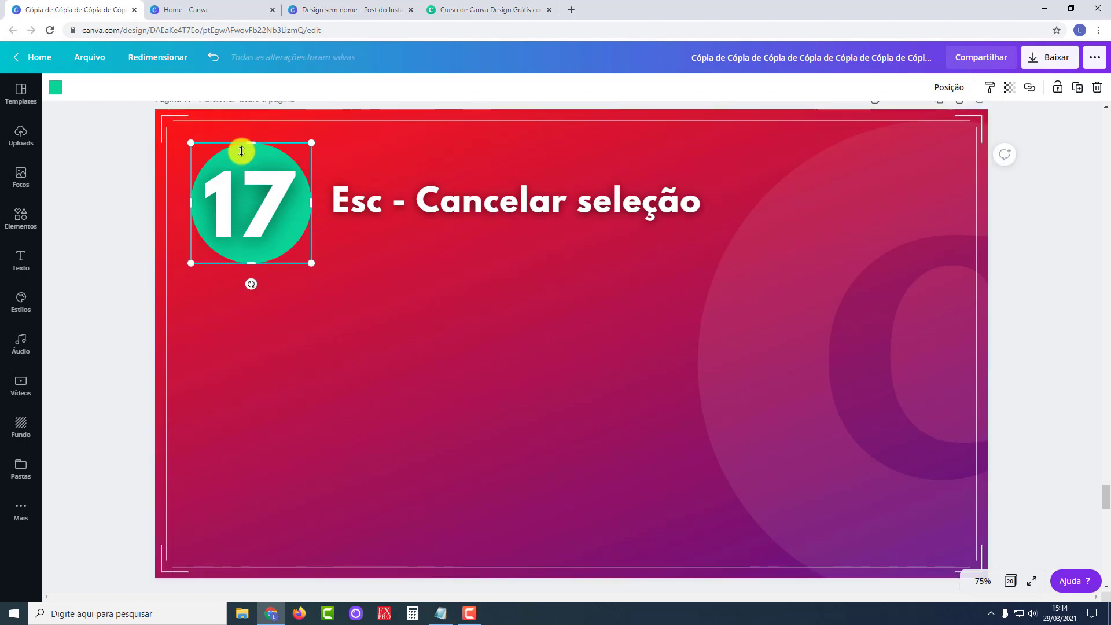
pyautogui.keyDown('shift'); pyautogui.click(260, 202); pyautogui.keyUp('shift')
pyautogui.keyDown('shift'); pyautogui.click(503, 200); pyautogui.keyUp('shift')
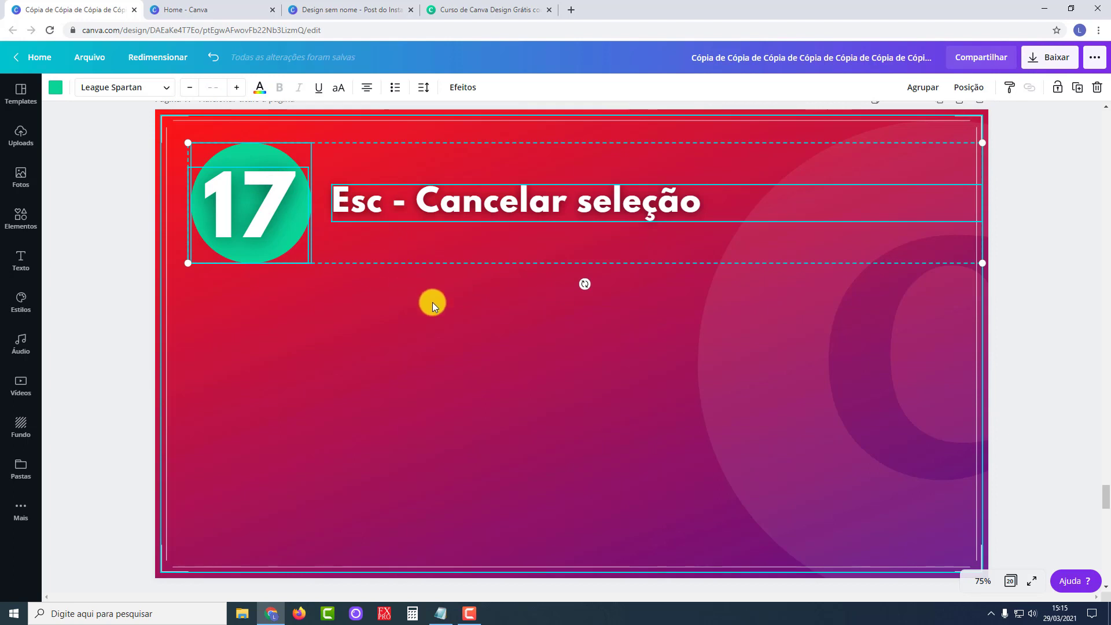
pyautogui.press('Escape')
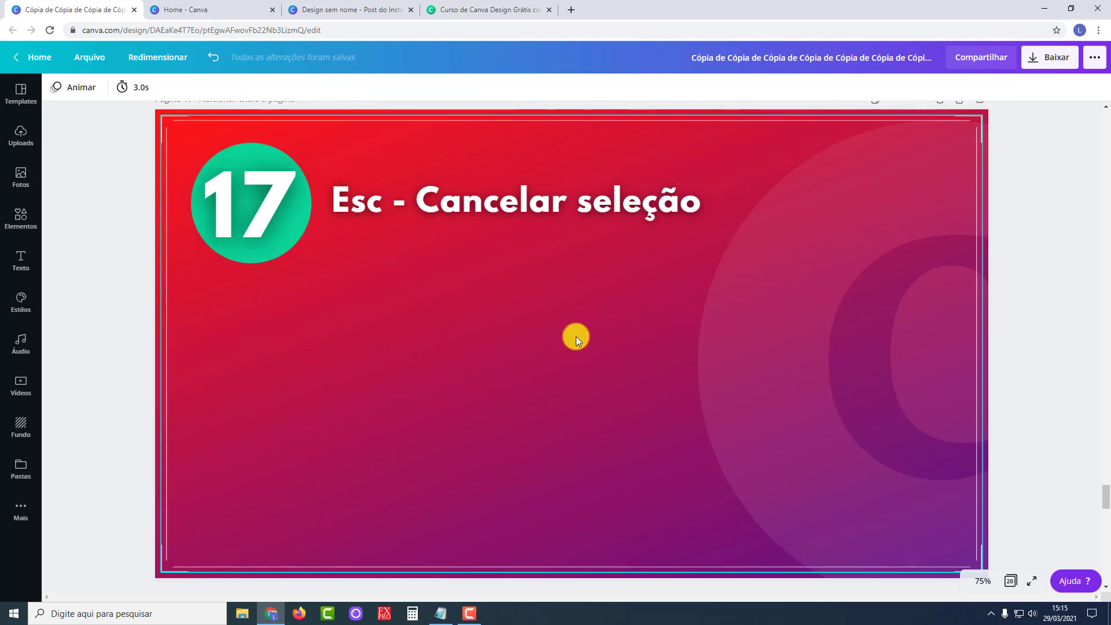
# Step: Change the green circle on page 18 to the yellow of the Loja de Praia palette
pyautogui.scroll(-8, 575, 336)
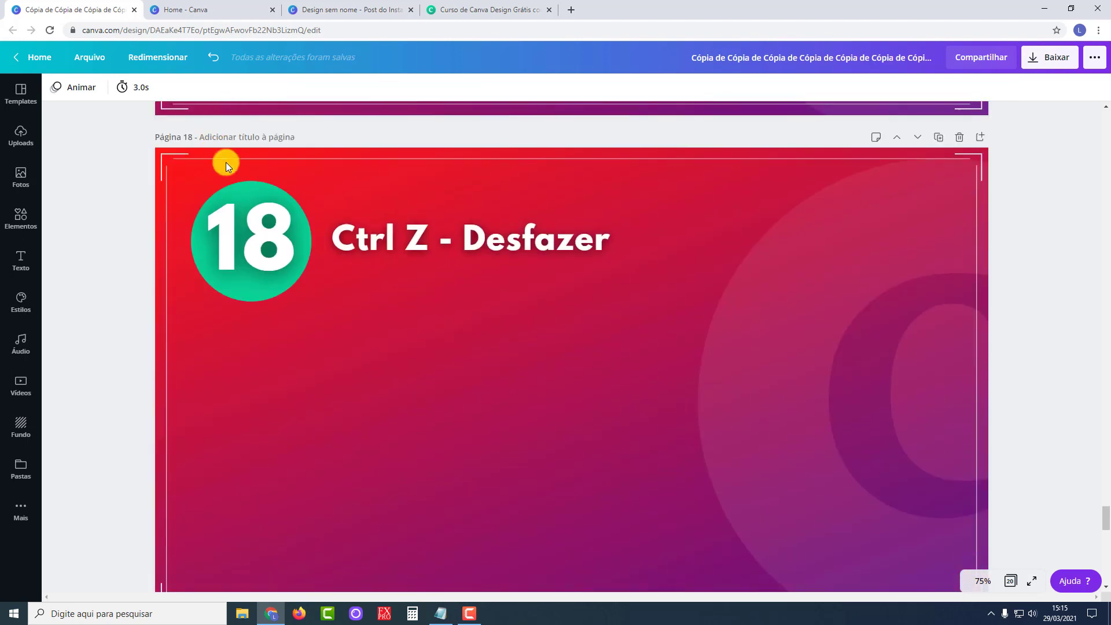
pyautogui.click(246, 187)
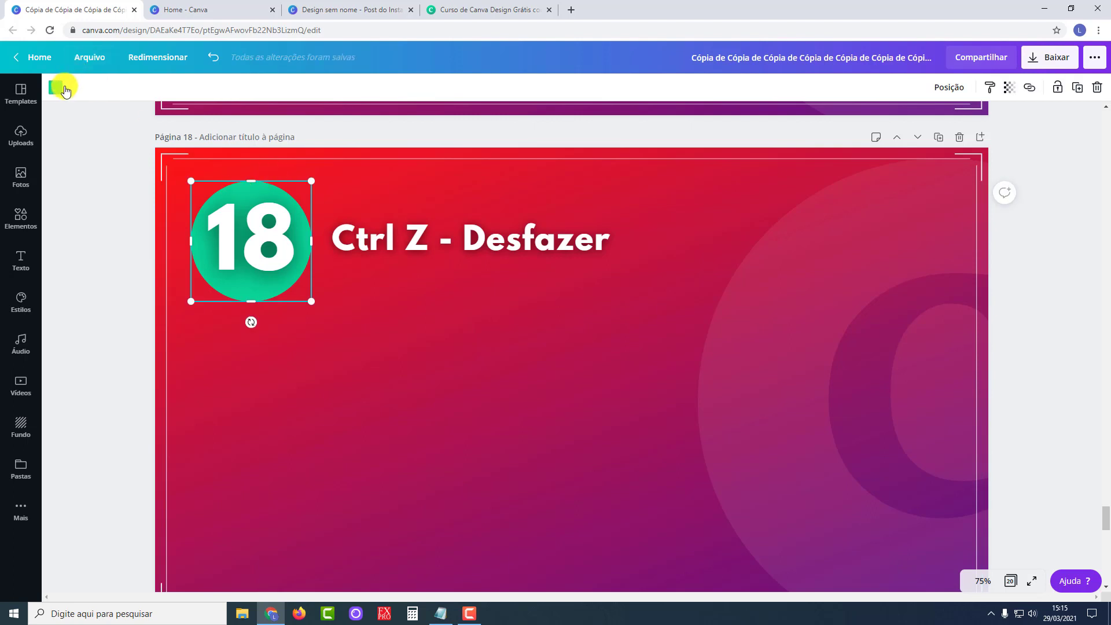
pyautogui.click(56, 87)
pyautogui.click(222, 415)
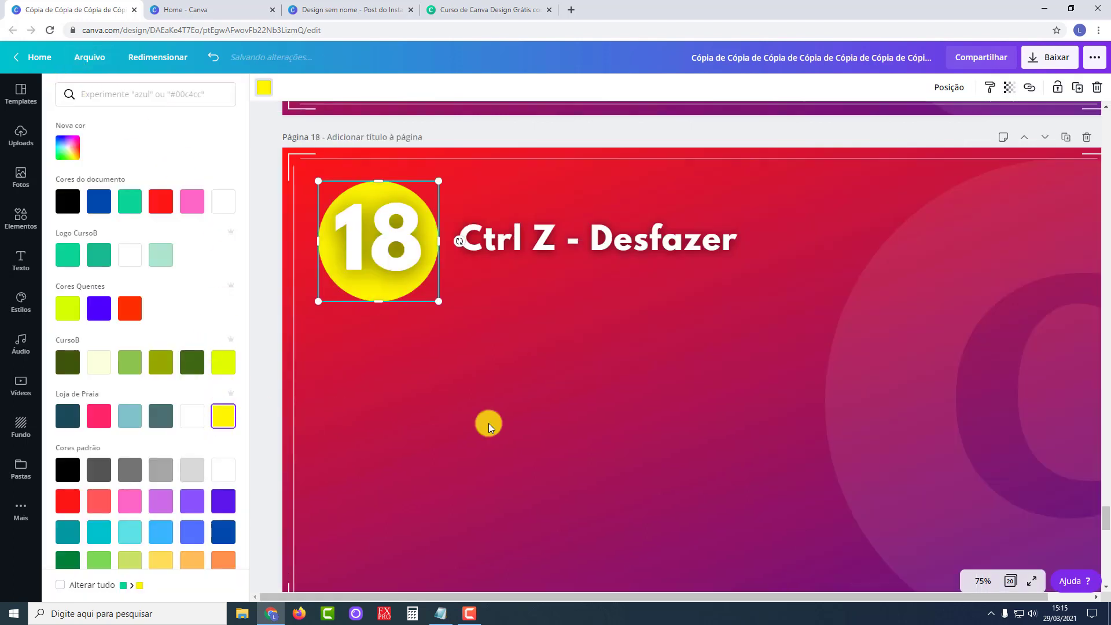
pyautogui.click(554, 426)
pyautogui.click(262, 202)
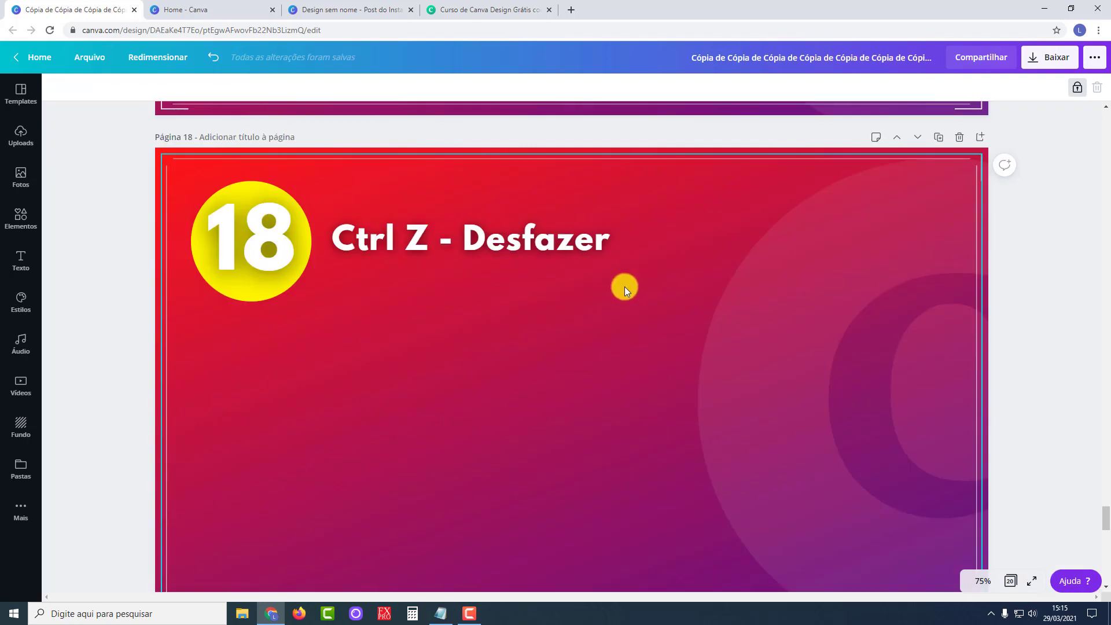
# Step: Move the number 17 on page 17 out of its circle, to the right and slightly down
pyautogui.scroll(1, 596, 295)
pyautogui.scroll(-1, 539, 286)
pyautogui.scroll(10, 514, 270)
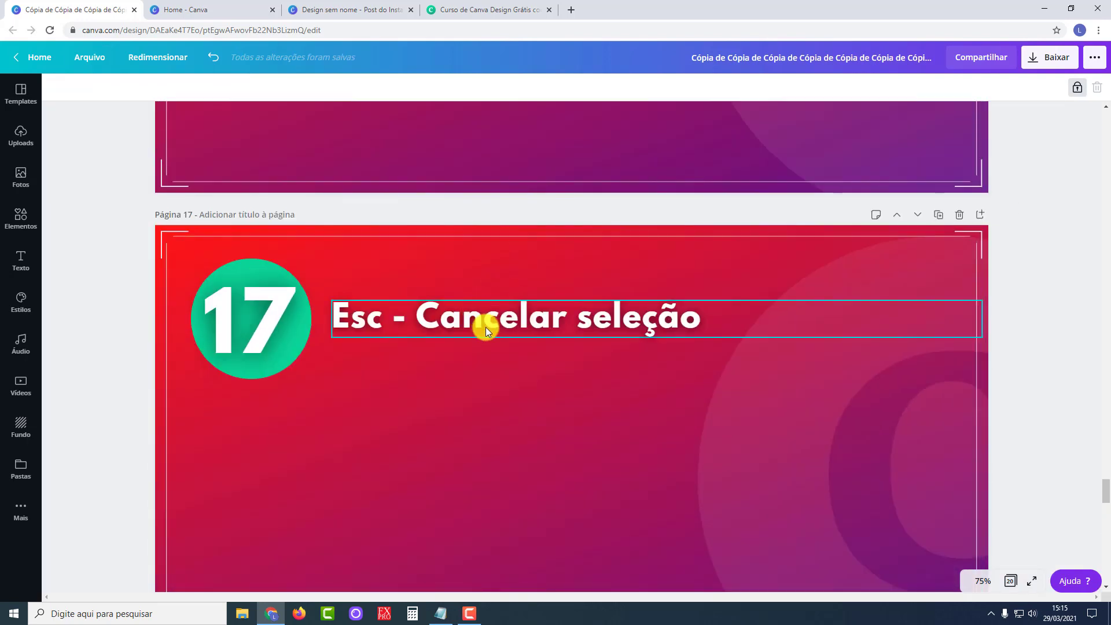
pyautogui.click(460, 315)
pyautogui.click(248, 265)
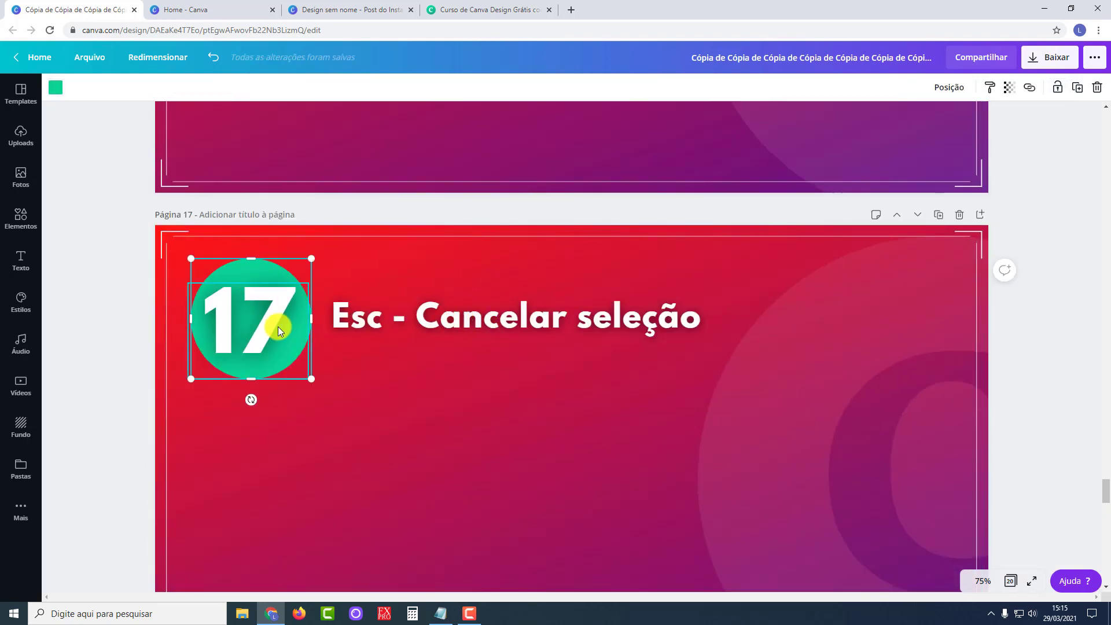
pyautogui.moveTo(278, 326); pyautogui.dragTo(478, 370)
# Step: Undo the move of the number 17 and the yellow fill of the circle on page 18
pyautogui.scroll(-8, 408, 318)
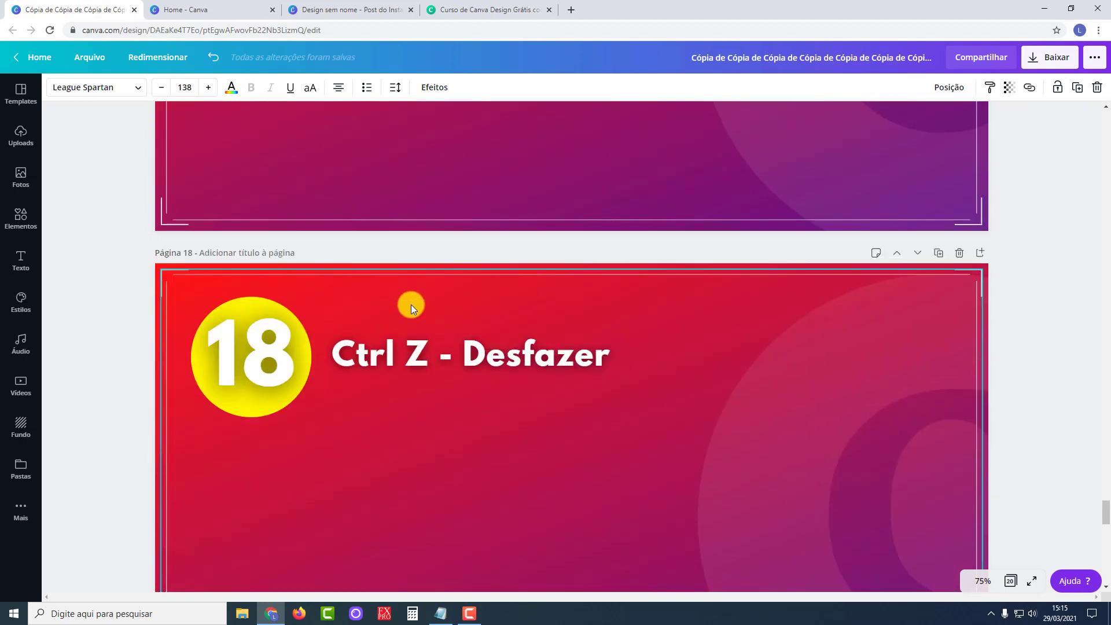
pyautogui.scroll(-2, 411, 305)
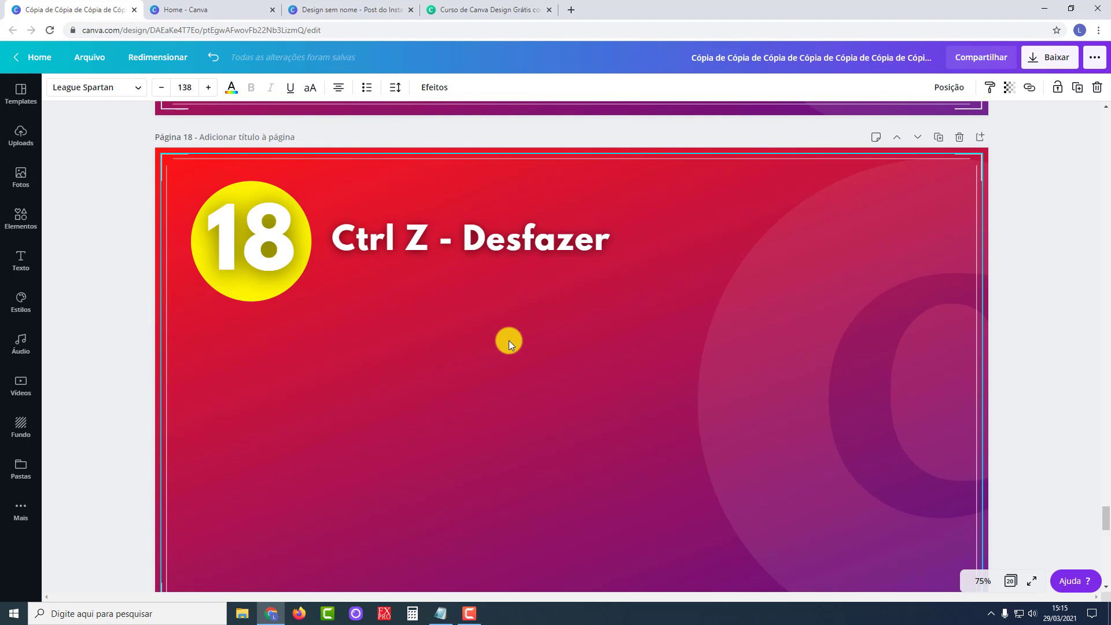
pyautogui.hotkey('ctrl', 'z')
pyautogui.hotkey('ctrl', 'z')
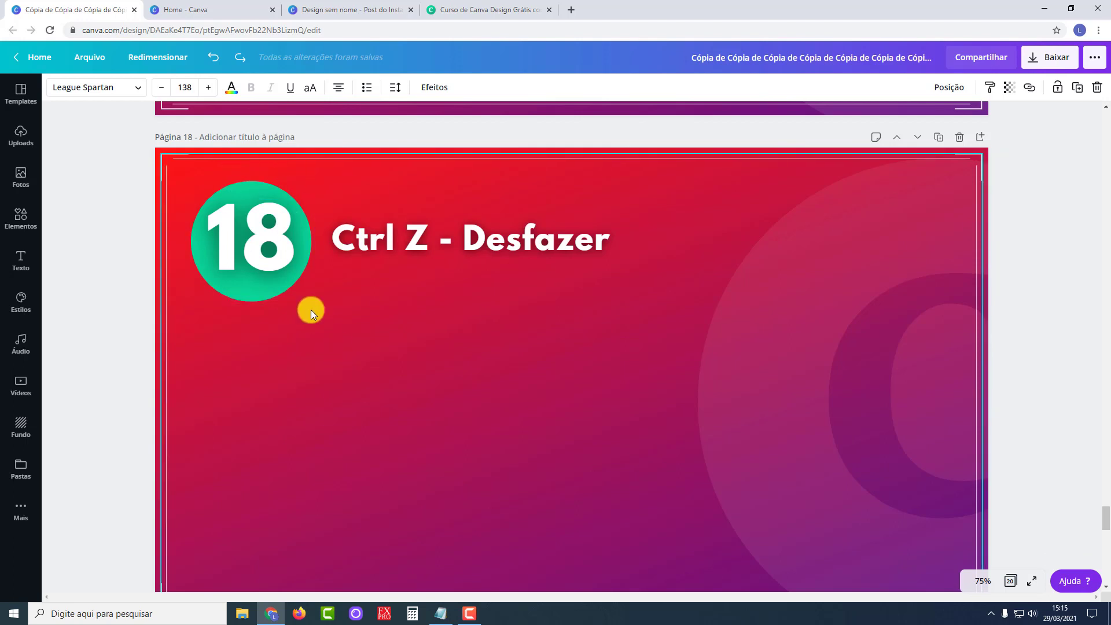
# Step: Move the number 18 out of its circle toward the middle of page 18, and undo the move
pyautogui.moveTo(259, 238); pyautogui.dragTo(623, 399)
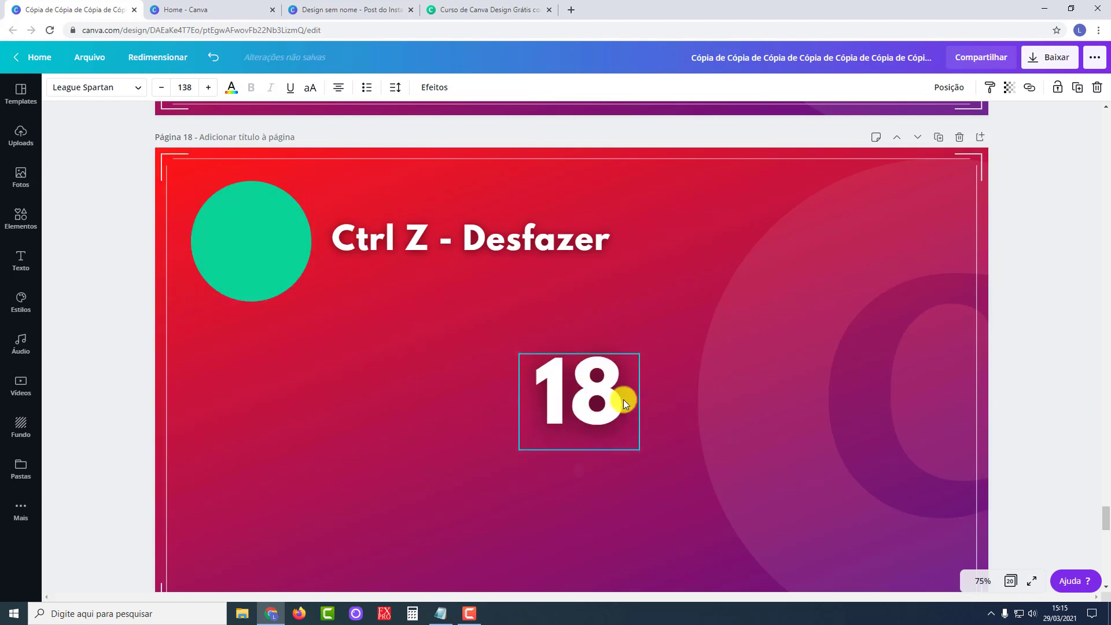
pyautogui.click(530, 410)
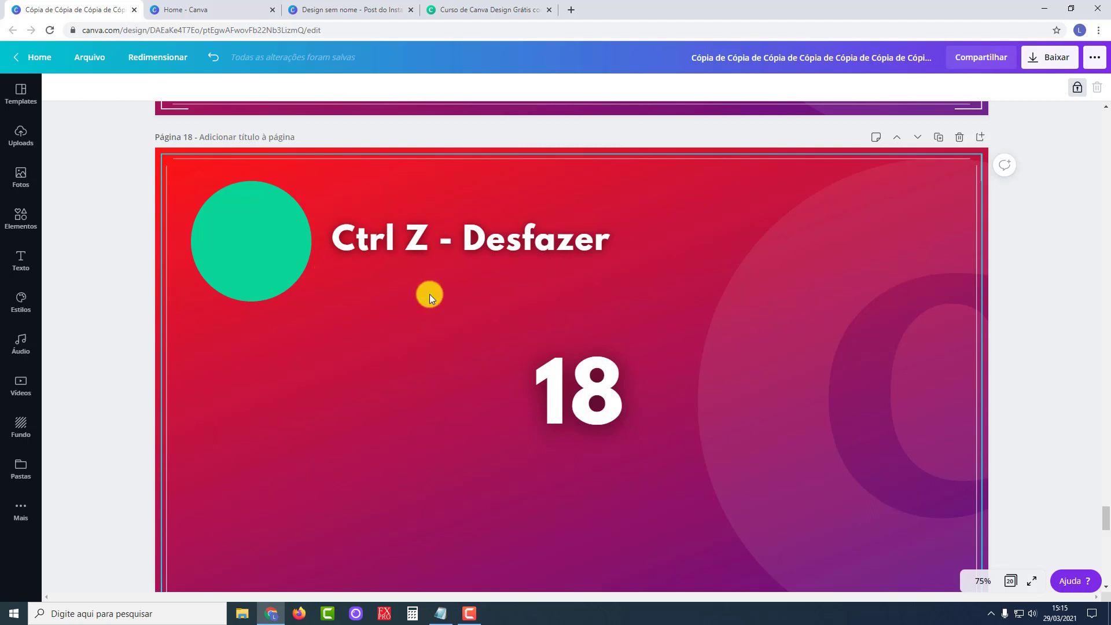
pyautogui.hotkey('ctrl', 'z')
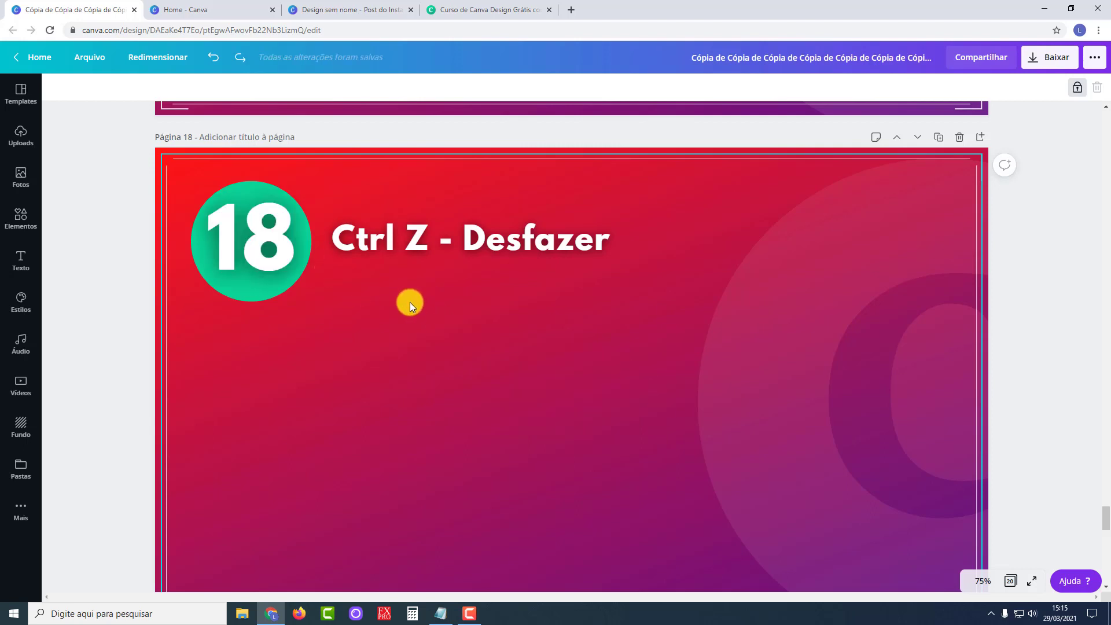
# Step: Change the green circle on page 19 to the yellow of the Loja de Praia palette
pyautogui.scroll(-9, 410, 302)
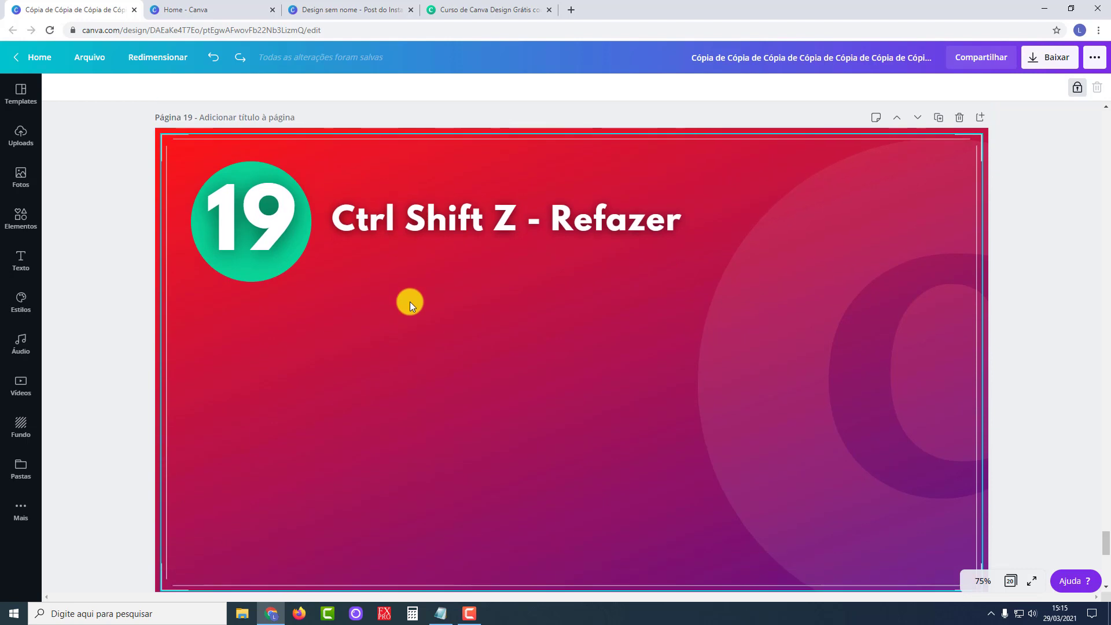
pyautogui.click(259, 170)
pyautogui.click(56, 87)
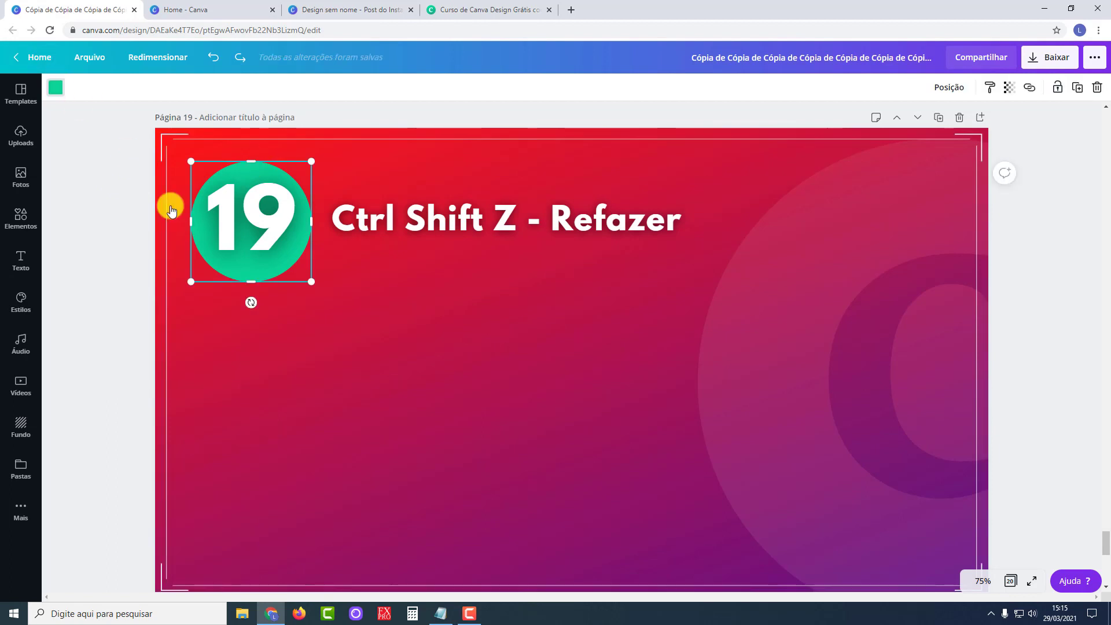
pyautogui.click(224, 426)
pyautogui.click(420, 430)
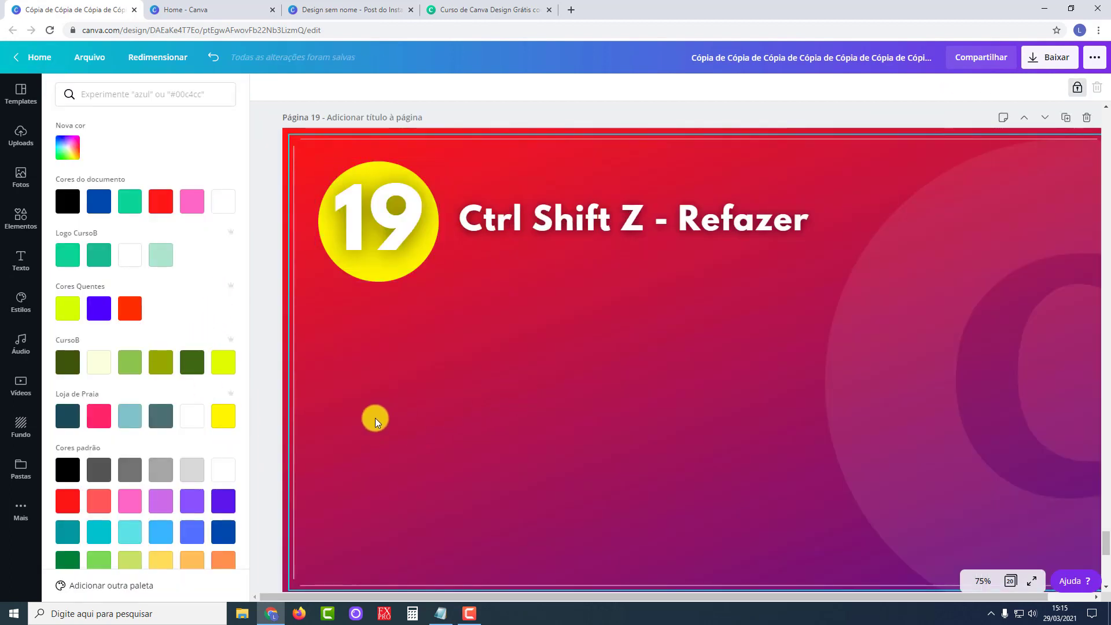
pyautogui.click(274, 316)
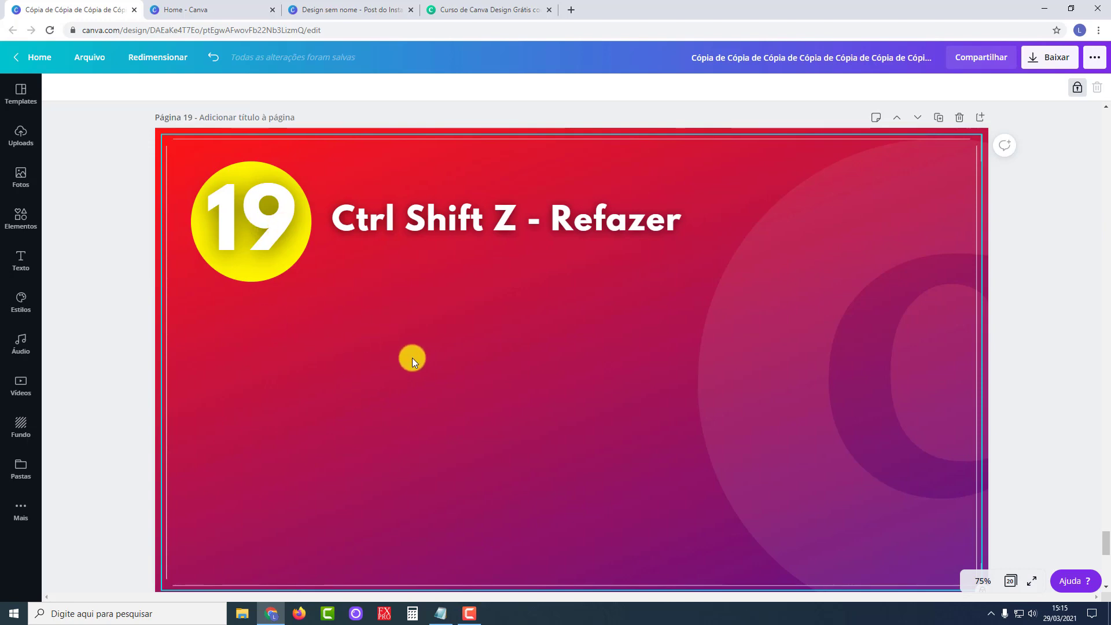
# Step: Undo the yellow fill of the circle on page 19 and redo it
pyautogui.hotkey('ctrl', 'z')
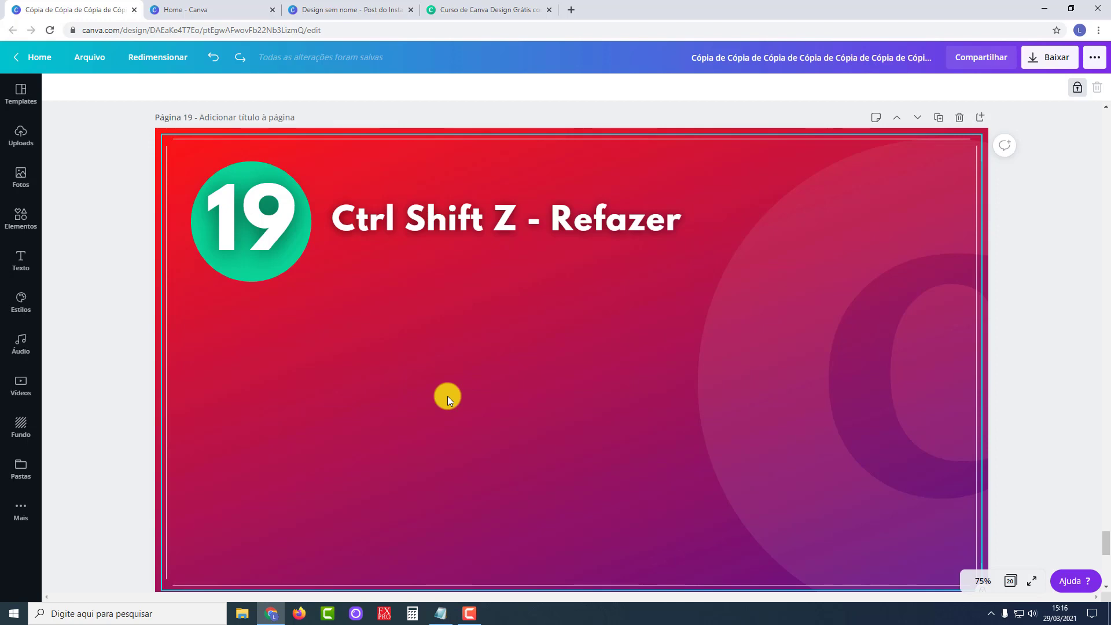
pyautogui.hotkey('ctrl', 'shift', 'z')
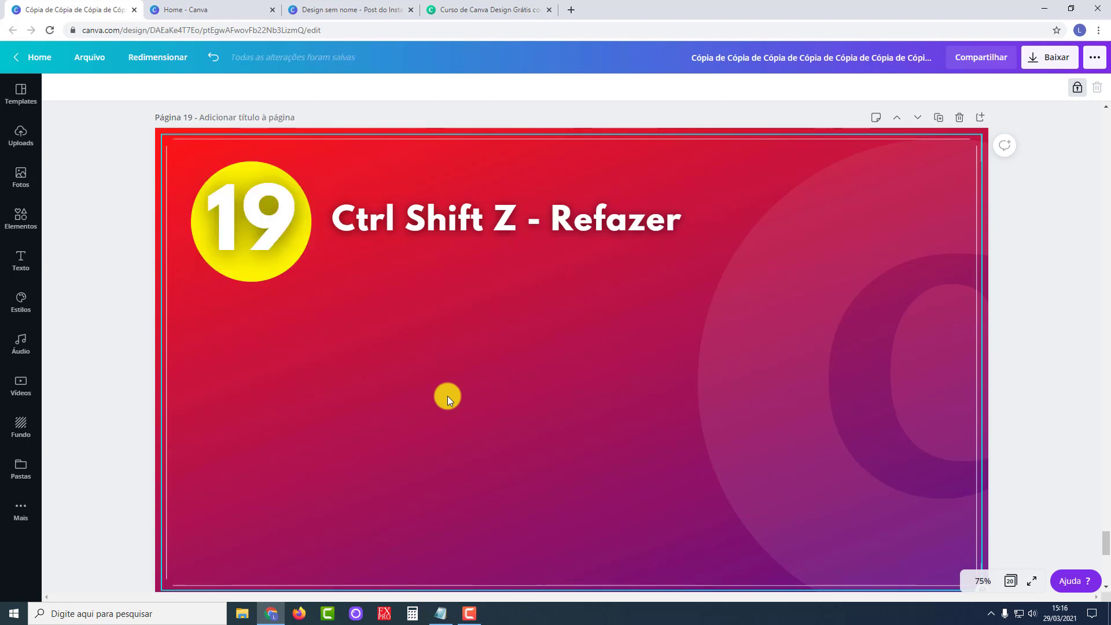
pyautogui.scroll(8, 447, 396)
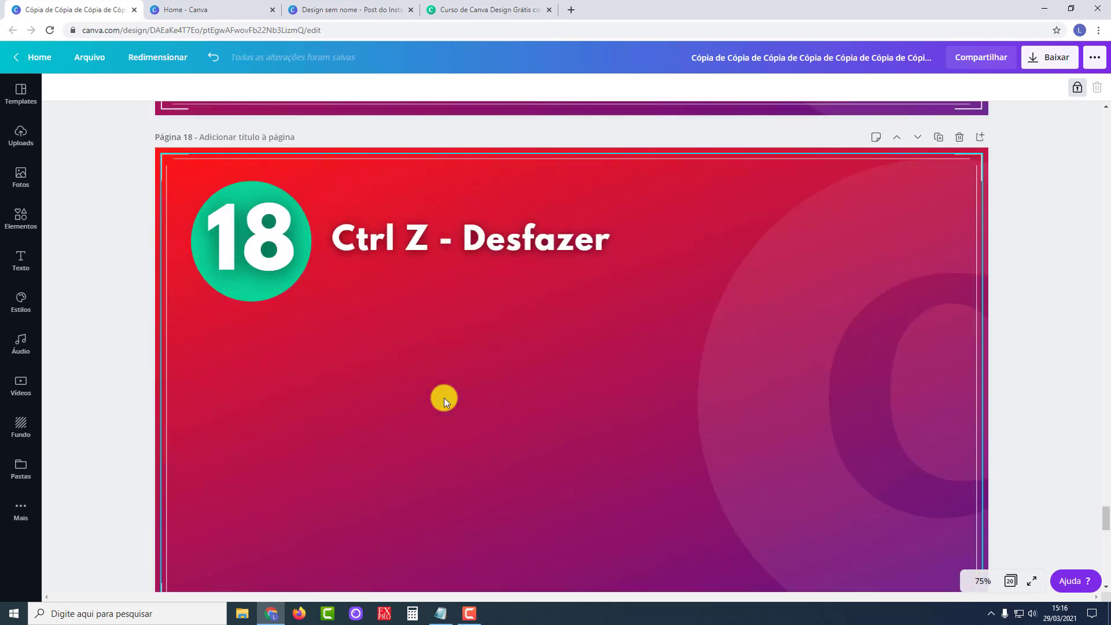
# Step: Compare the placement of the number 20 circle on page 20 with the number circle on page 19
pyautogui.scroll(-8, 391, 242)
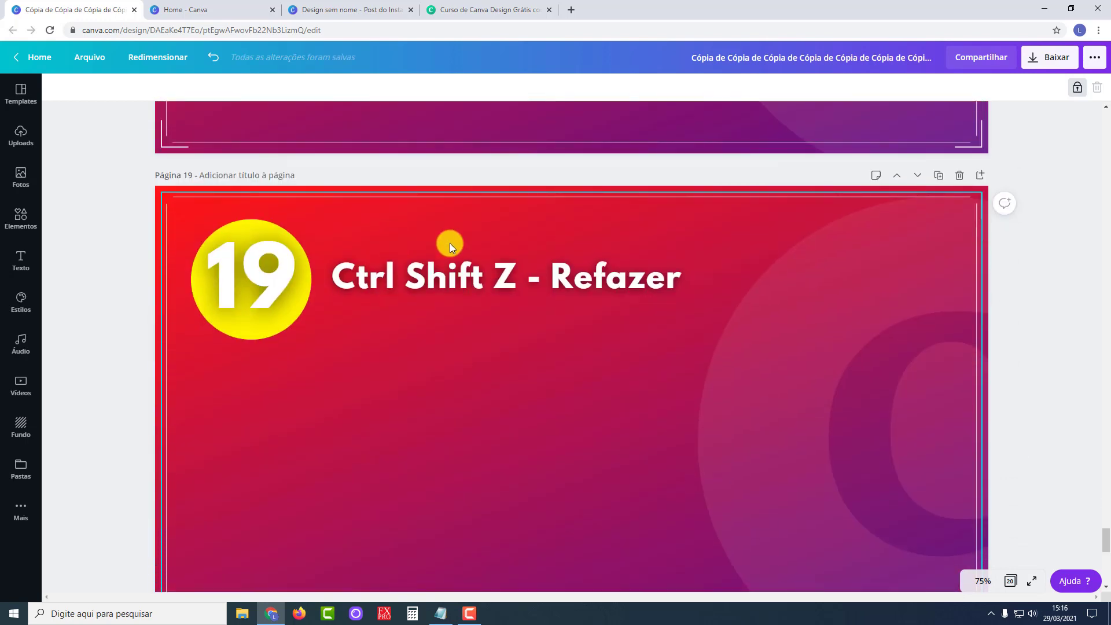
pyautogui.scroll(3, 556, 280)
pyautogui.scroll(-2, 555, 280)
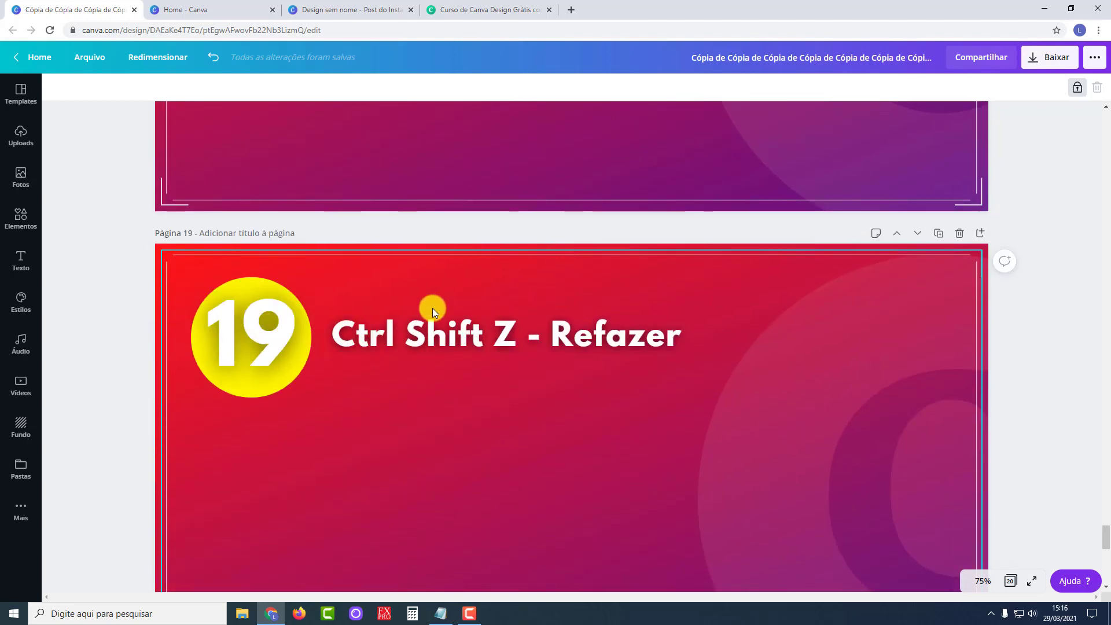
pyautogui.scroll(-4, 492, 320)
pyautogui.click(492, 320)
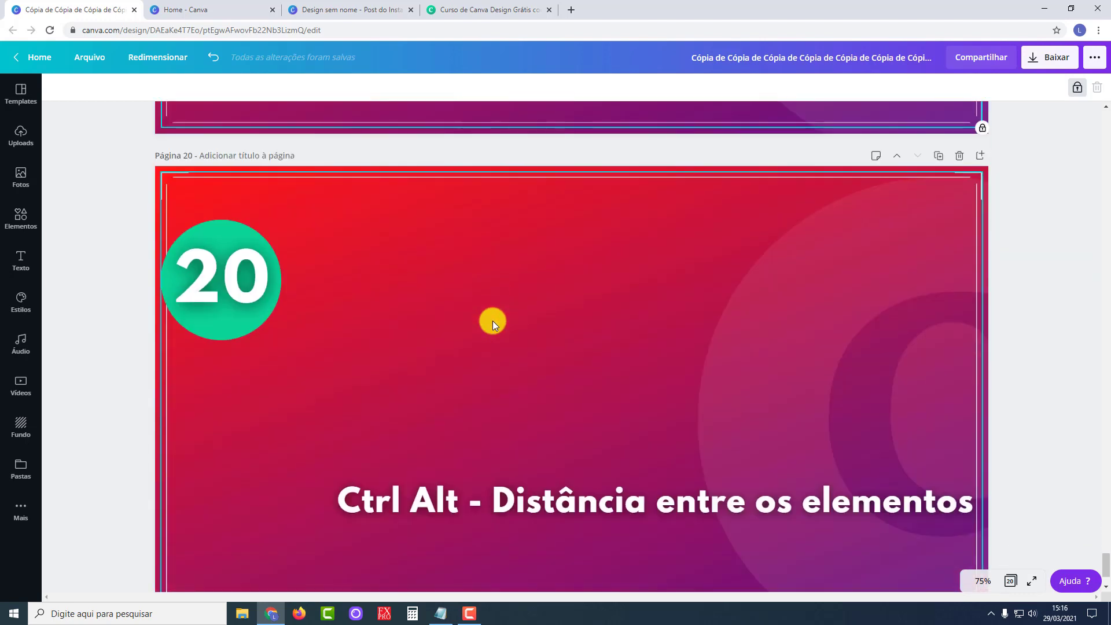
pyautogui.scroll(-2, 384, 330)
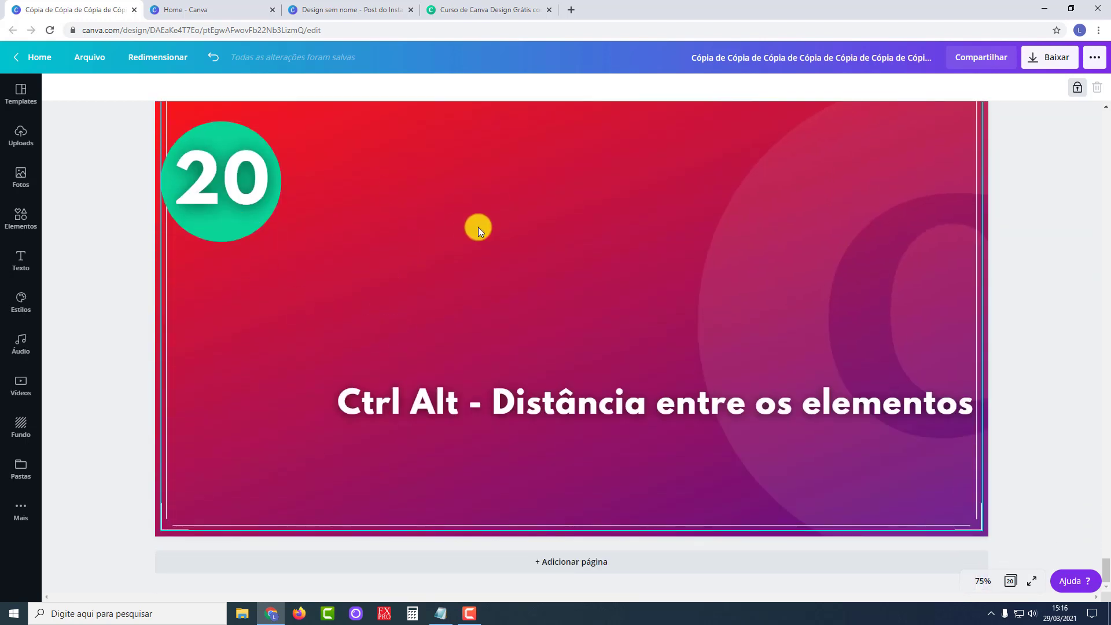
pyautogui.scroll(1, 469, 272)
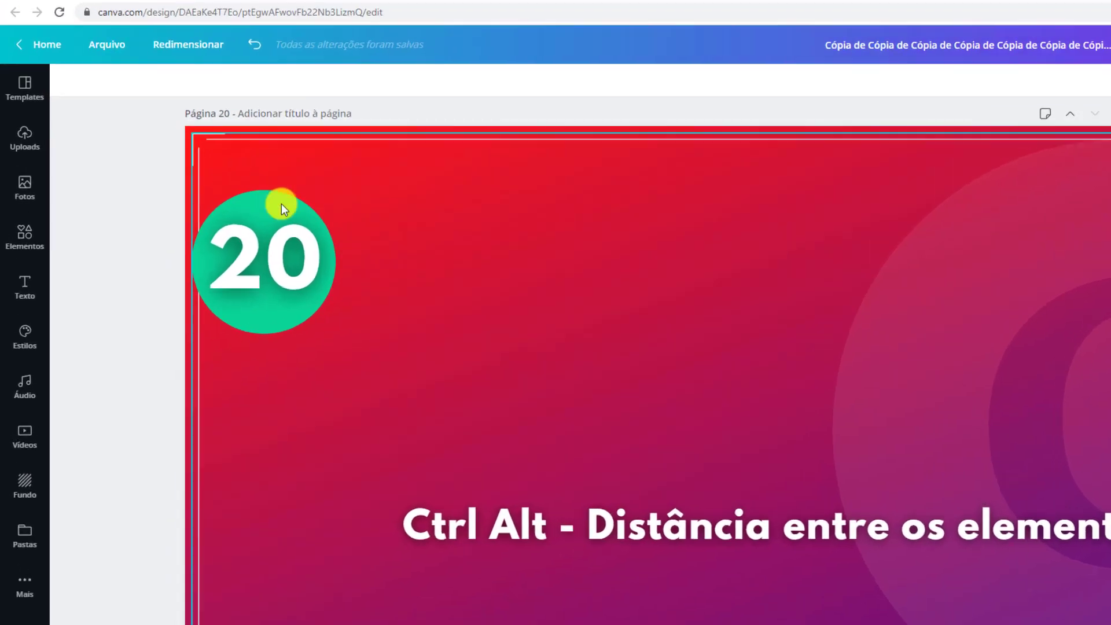
pyautogui.click(225, 243)
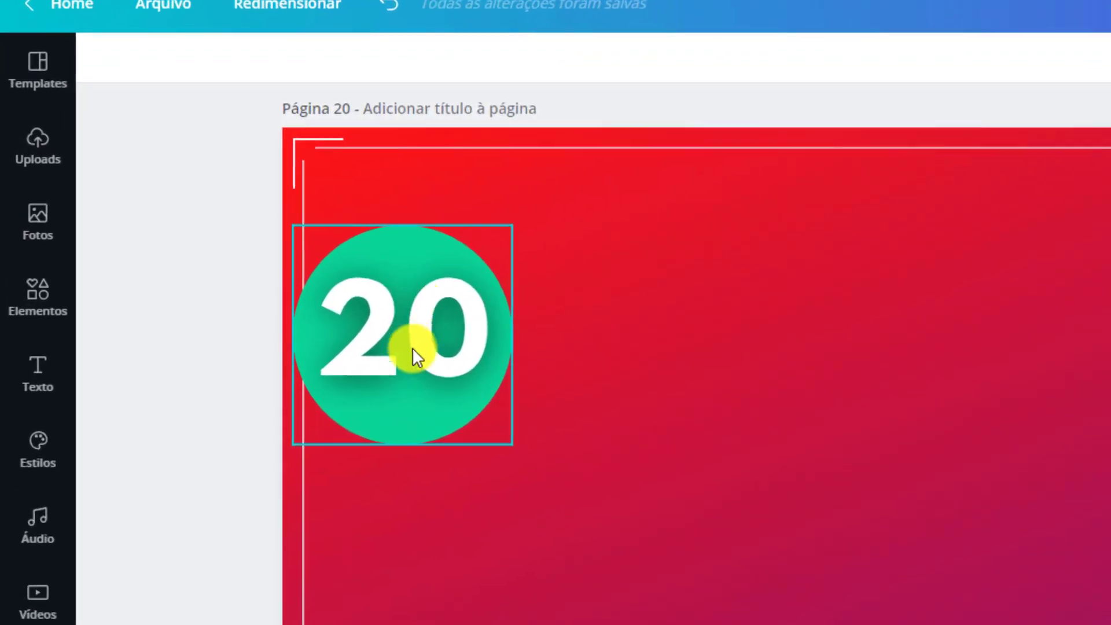
pyautogui.click(414, 347)
pyautogui.moveTo(415, 346); pyautogui.dragTo(405, 321)
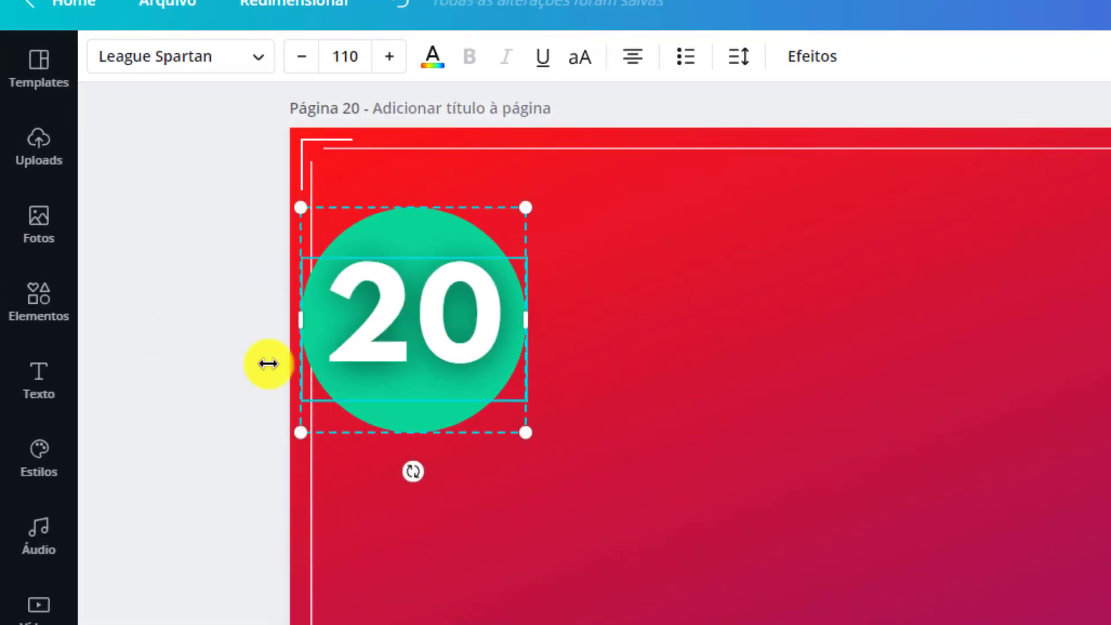
pyautogui.click(568, 601)
pyautogui.scroll(5, 677, 543)
pyautogui.scroll(5, 677, 543)
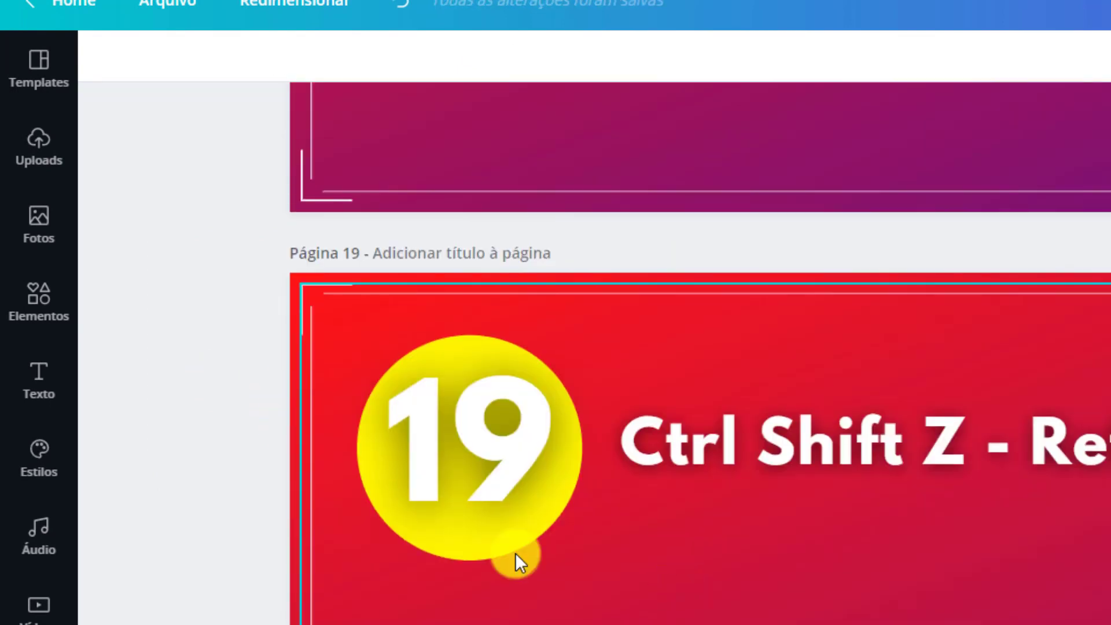
pyautogui.scroll(-8, 948, 622)
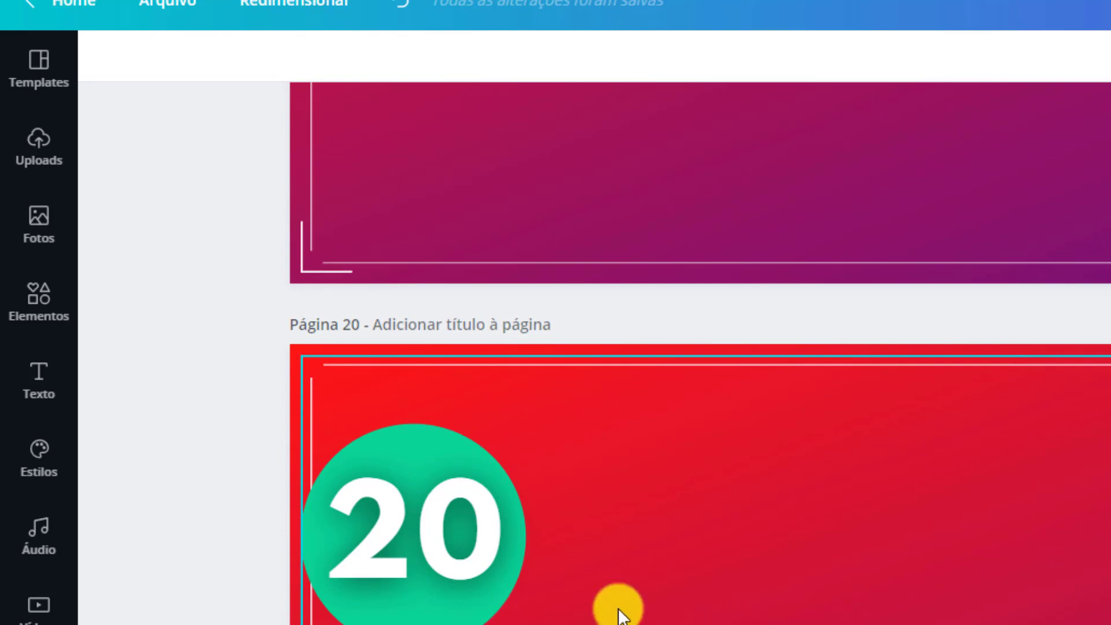
# Step: Show the distances between the number 20 circle and the edges of page 20
pyautogui.click(416, 498)
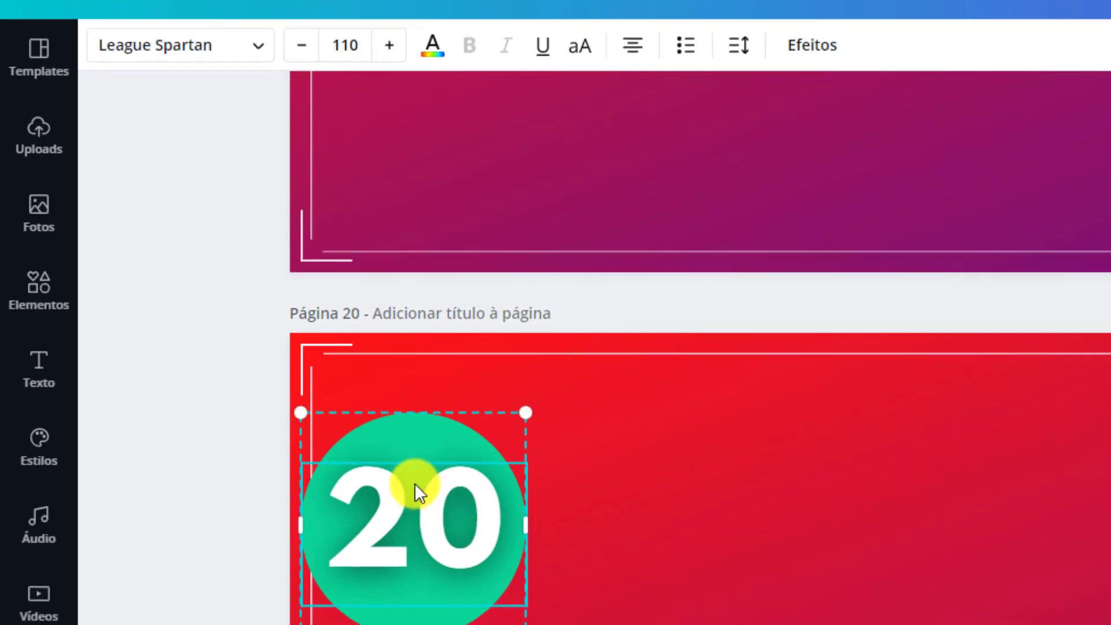
pyautogui.press('alt')
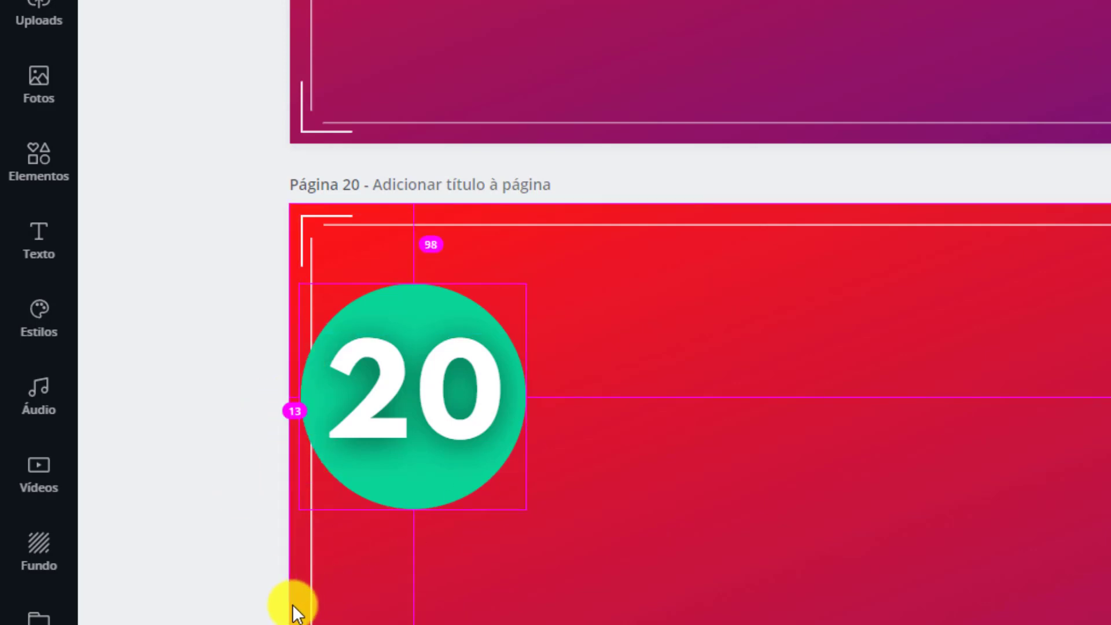
pyautogui.click(385, 390)
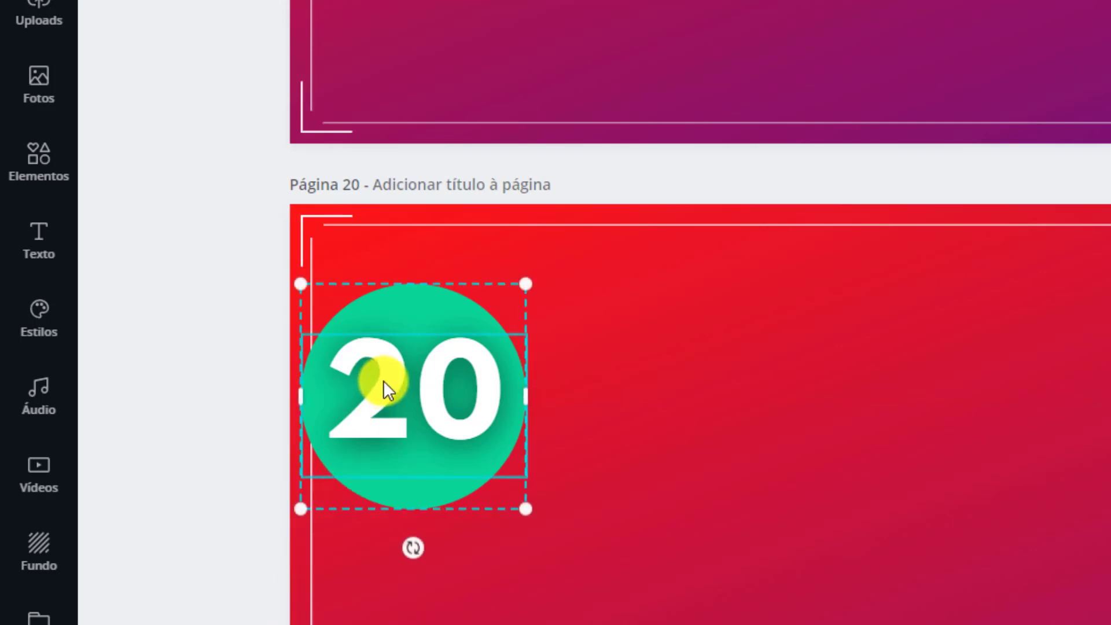
# Step: Move the number 20 circle to about 38 from the frame's top and 19 from its left, and show its distances
pyautogui.moveTo(422, 322); pyautogui.dragTo(431, 278)
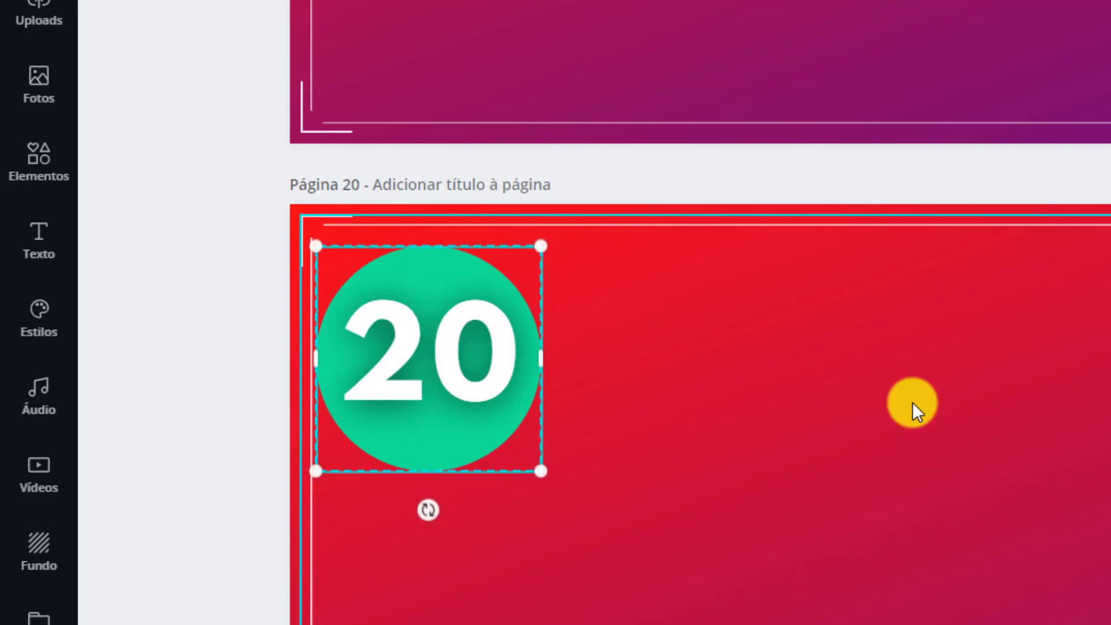
pyautogui.click(714, 518)
pyautogui.click(430, 276)
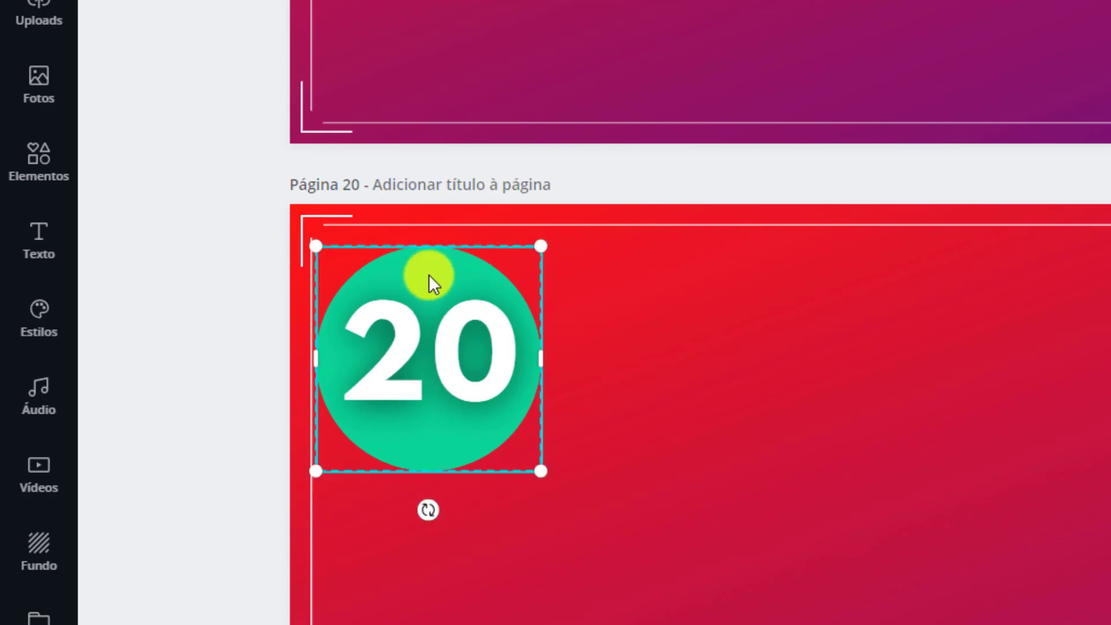
pyautogui.press('alt')
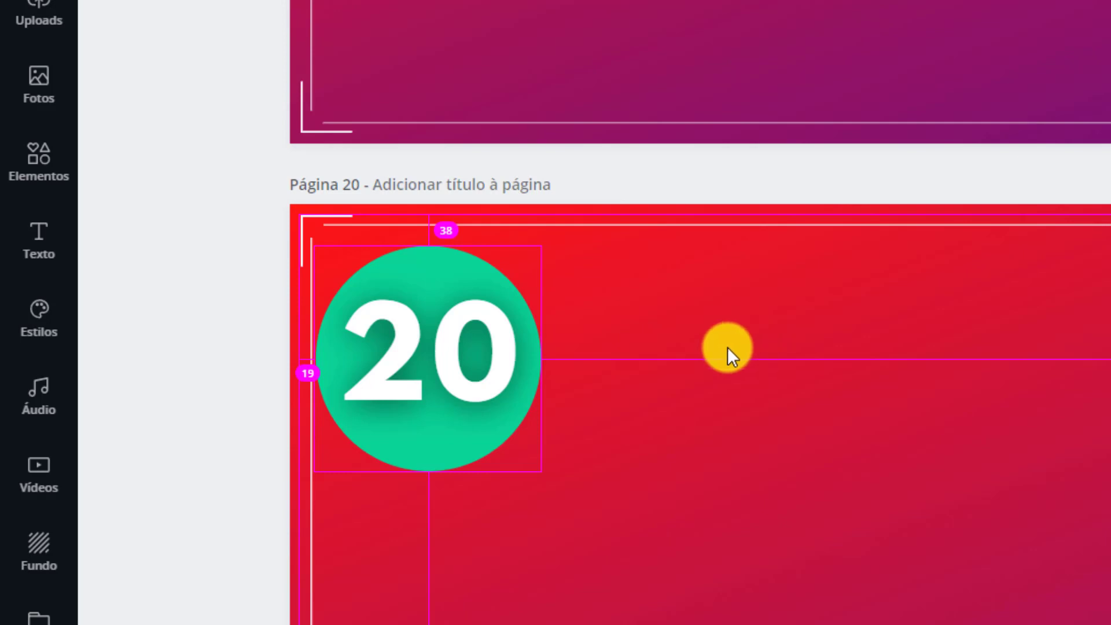
# Step: Shift the number 20 circle to about 42 from the frame's top and 41 from its left, and check its distances
pyautogui.moveTo(435, 286); pyautogui.dragTo(454, 289)
pyautogui.press('alt')
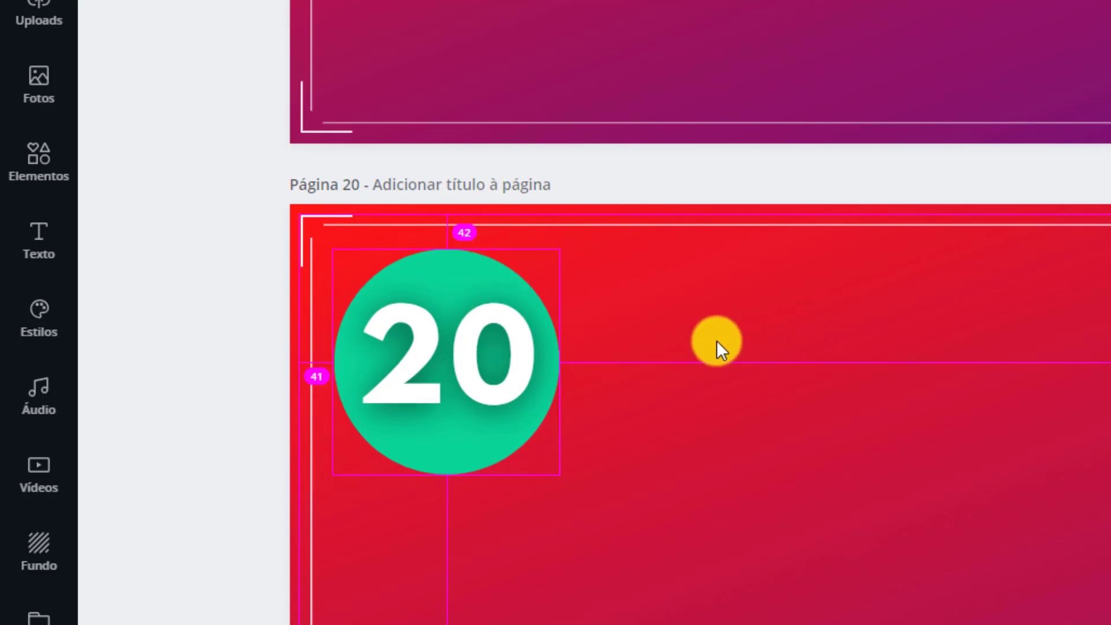
pyautogui.click(509, 266)
pyautogui.press('alt')
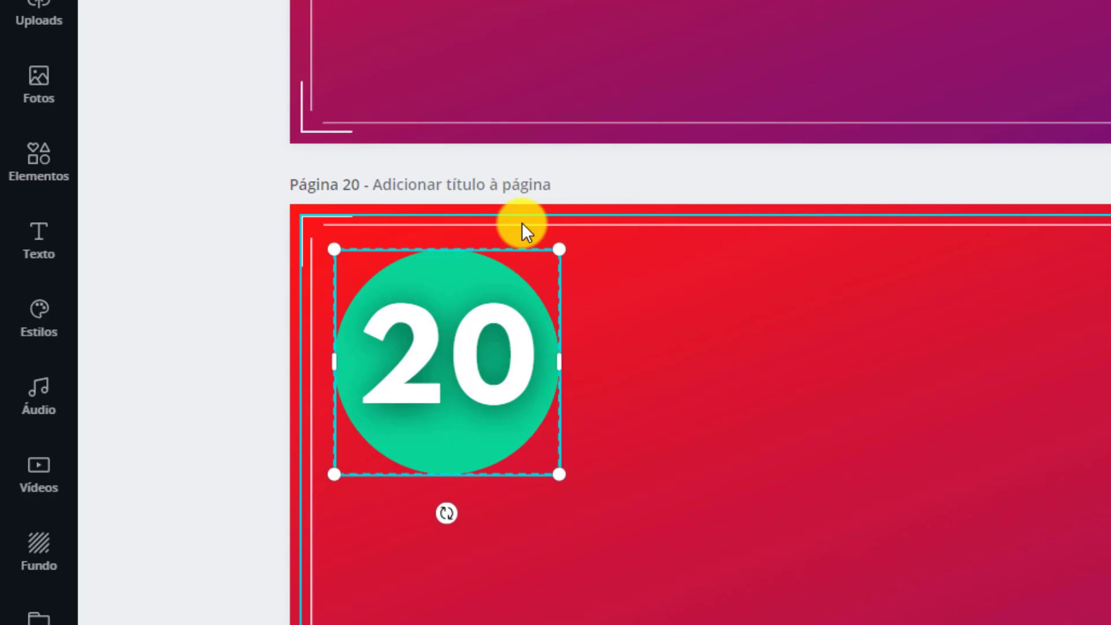
pyautogui.press('alt')
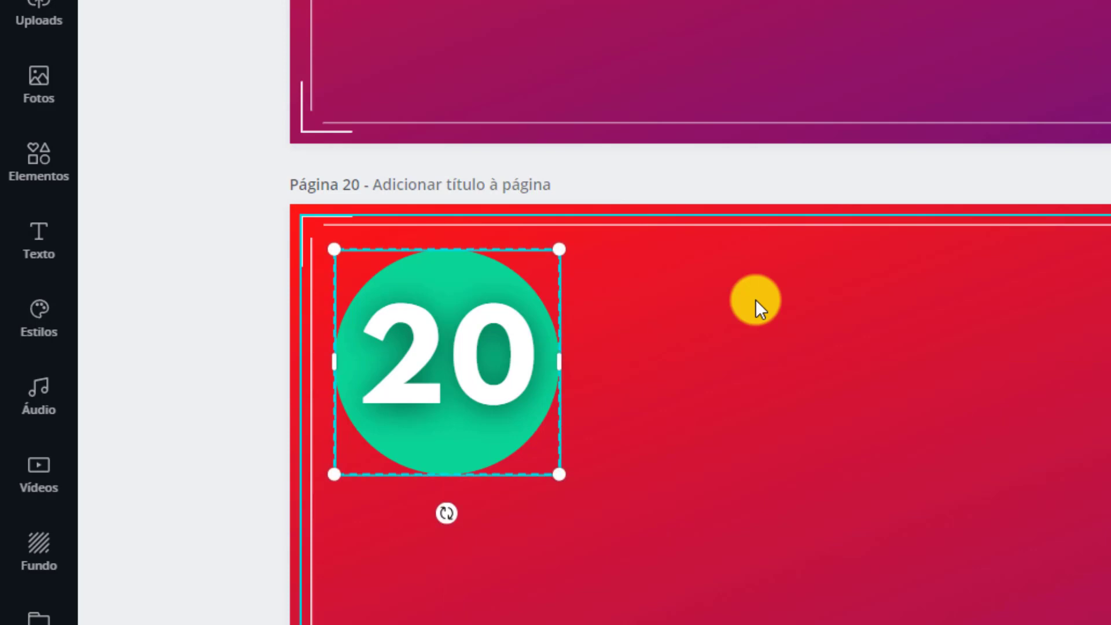
# Step: Nudge the number 20 circle until it sits 40 from both the top and left of the frame, checking the distances
pyautogui.press('Down')
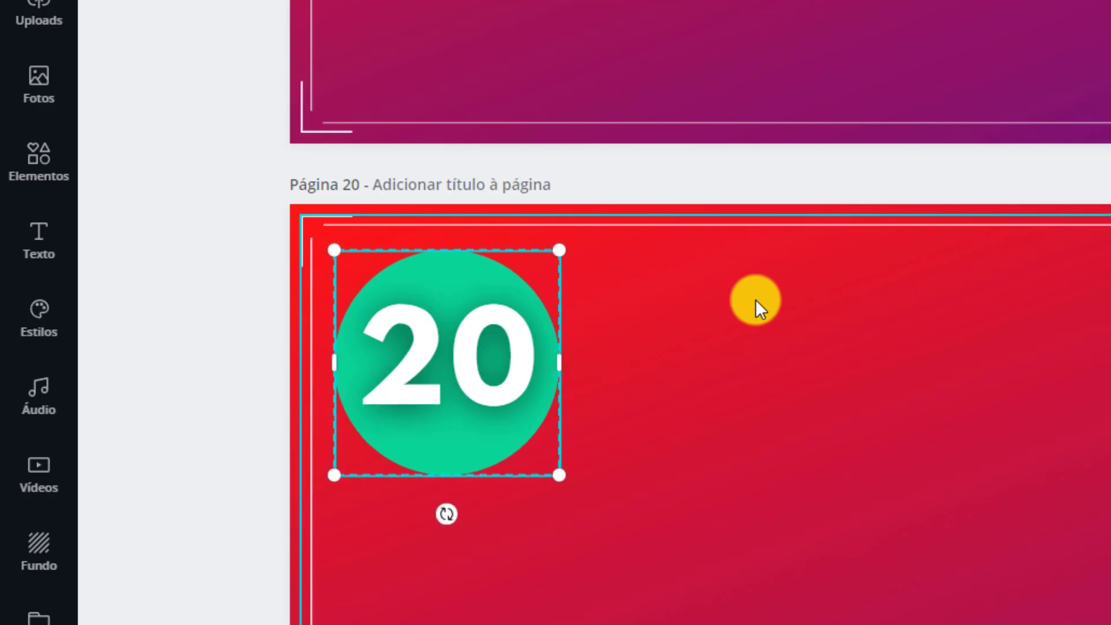
pyautogui.press('Up')
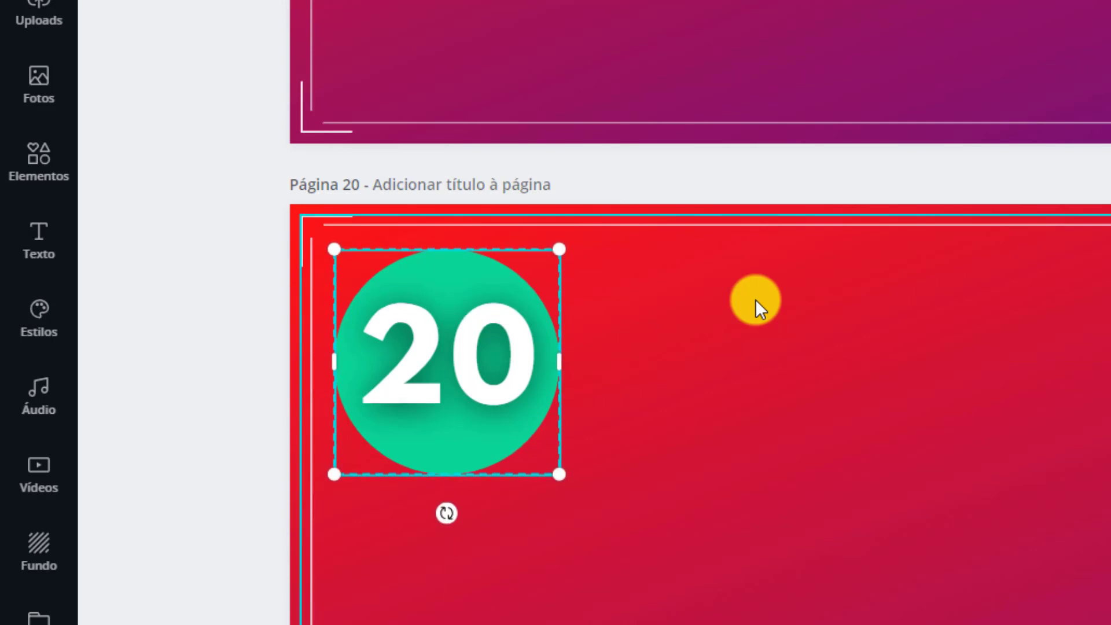
pyautogui.press('Up')
pyautogui.press('Up')
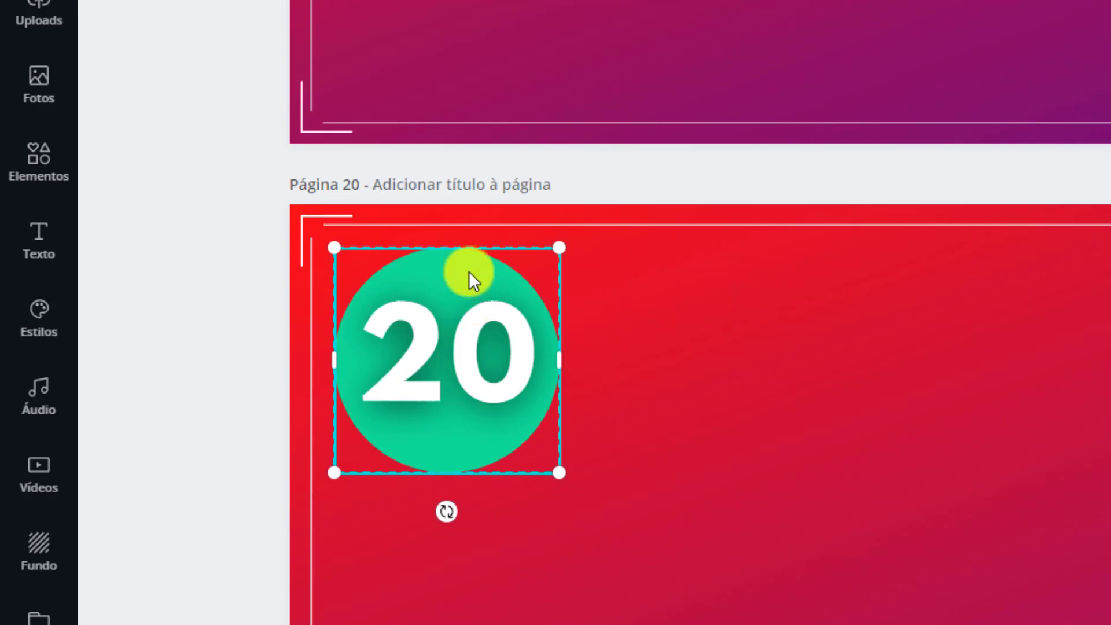
pyautogui.press('Up')
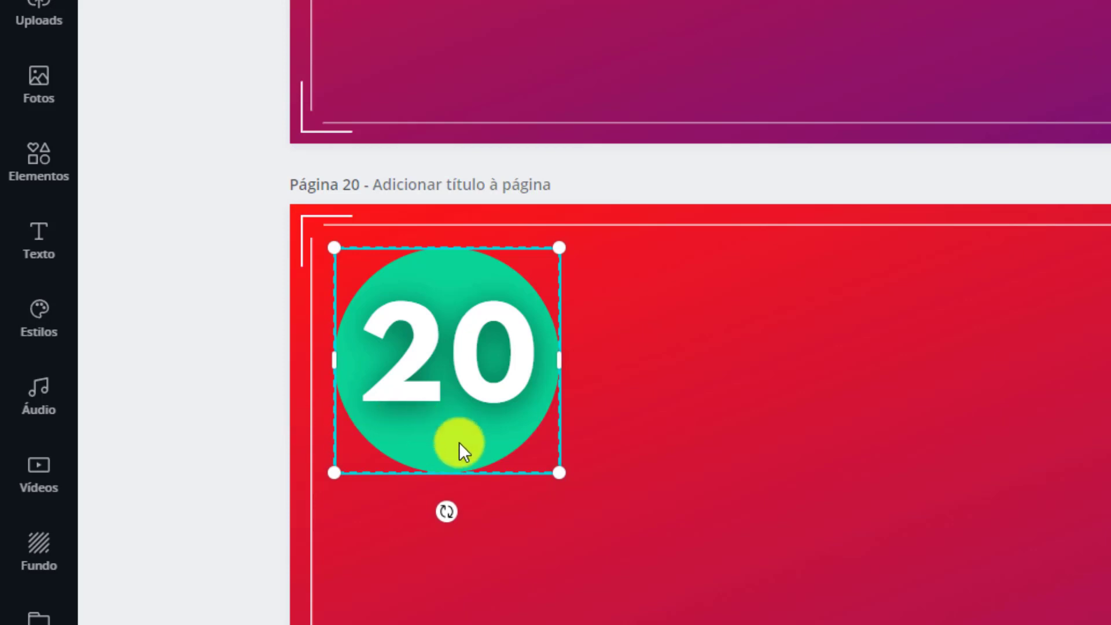
pyautogui.press('Left')
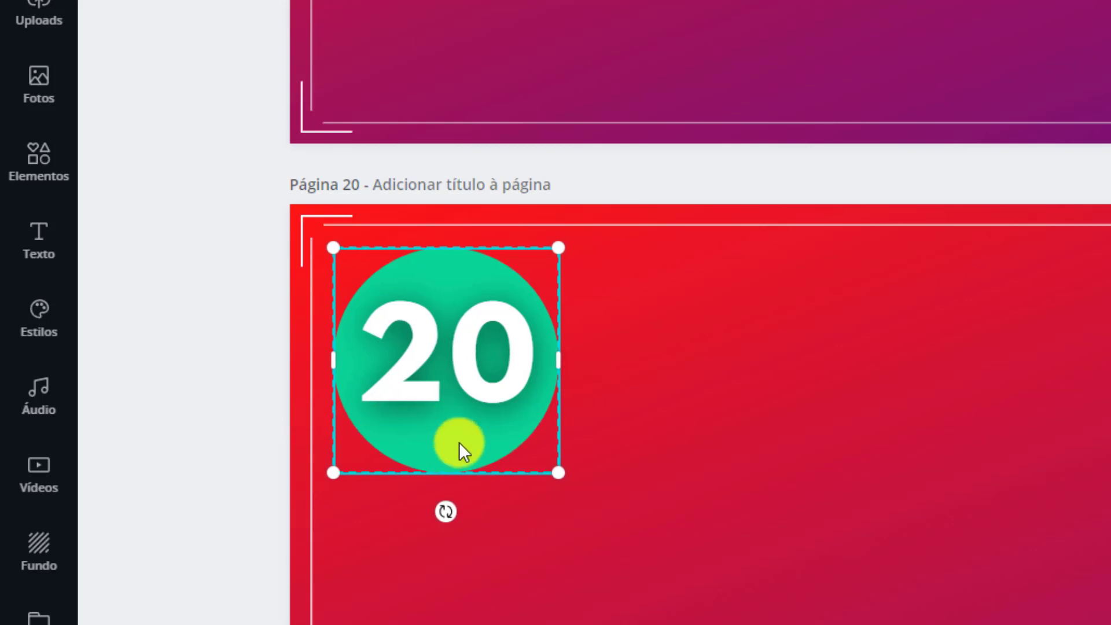
pyautogui.press('alt')
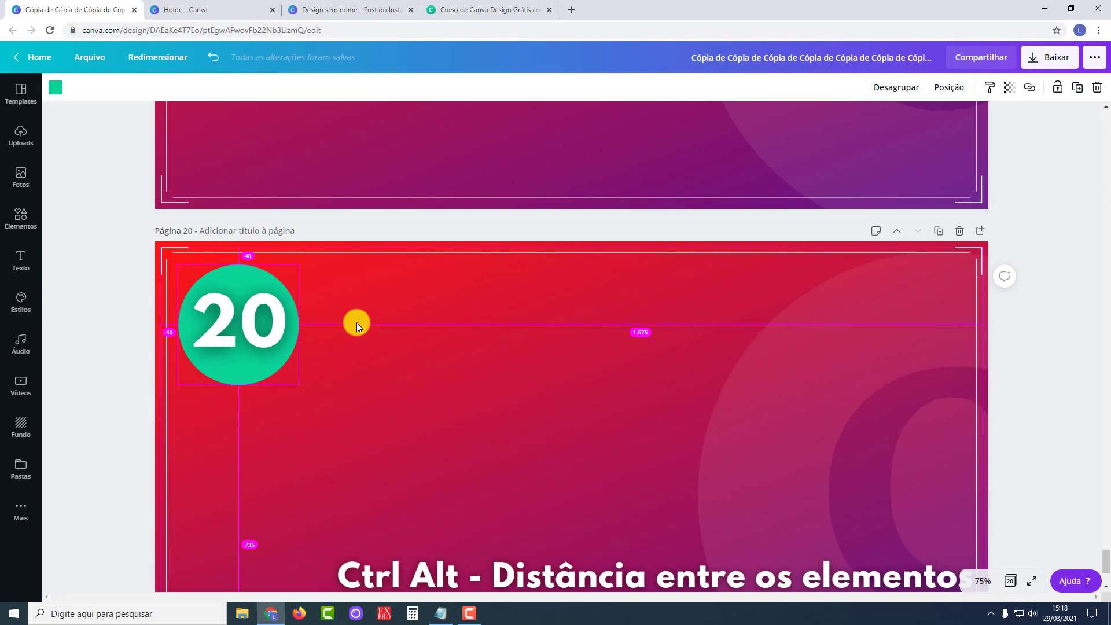
# Step: Move the heading "Ctrl Alt - Distância entre os elementos" up beside the number 20 circle and show its distances
pyautogui.scroll(-3, 394, 348)
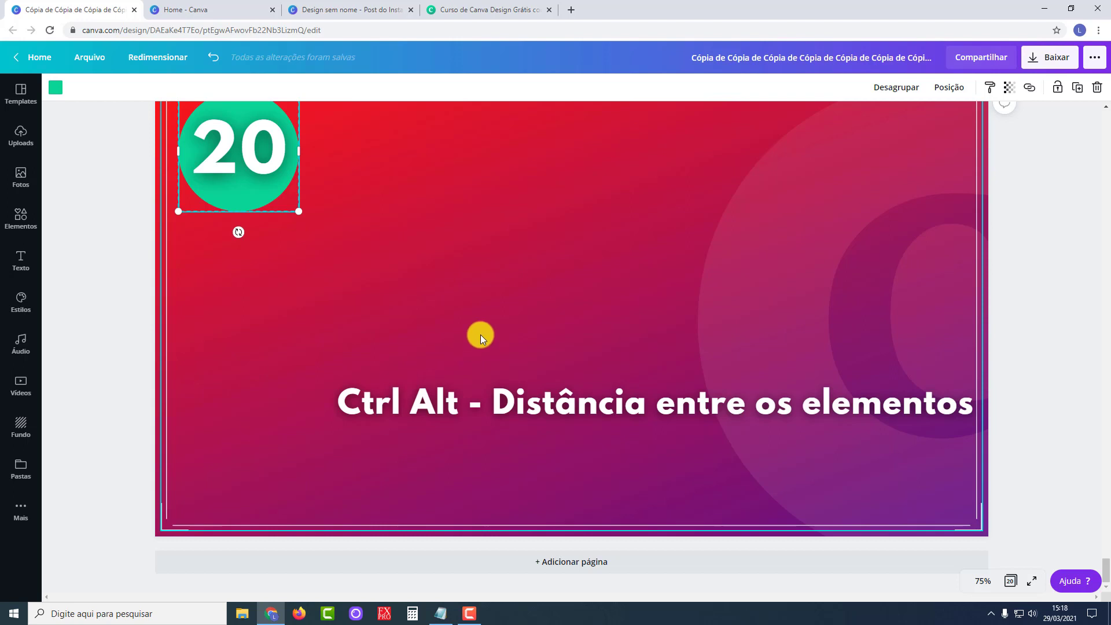
pyautogui.scroll(2, 473, 336)
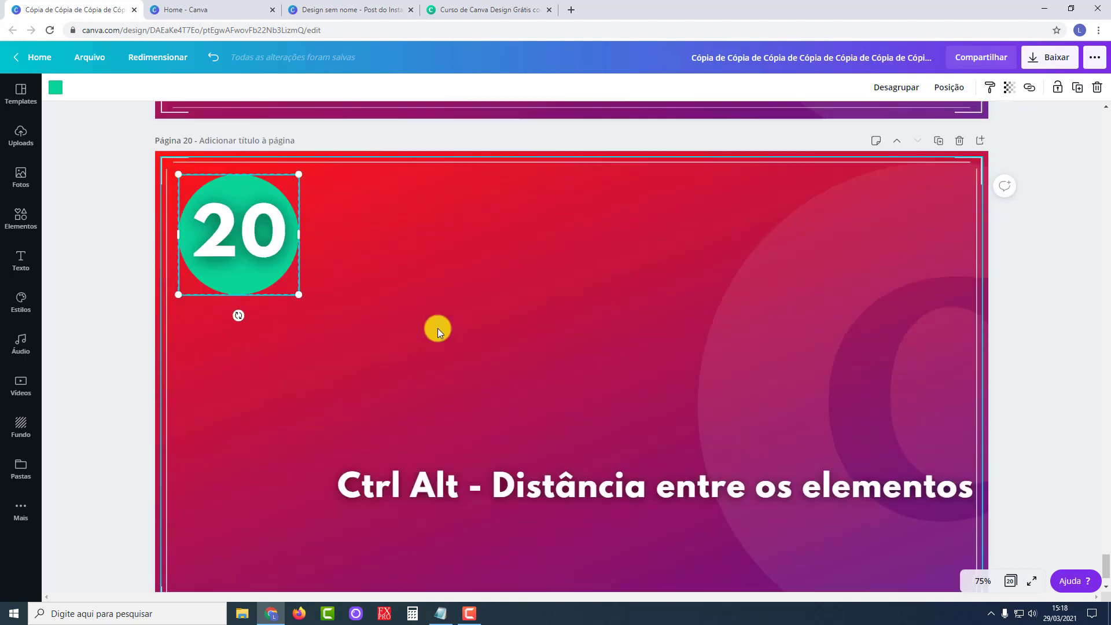
pyautogui.moveTo(491, 500); pyautogui.dragTo(416, 264)
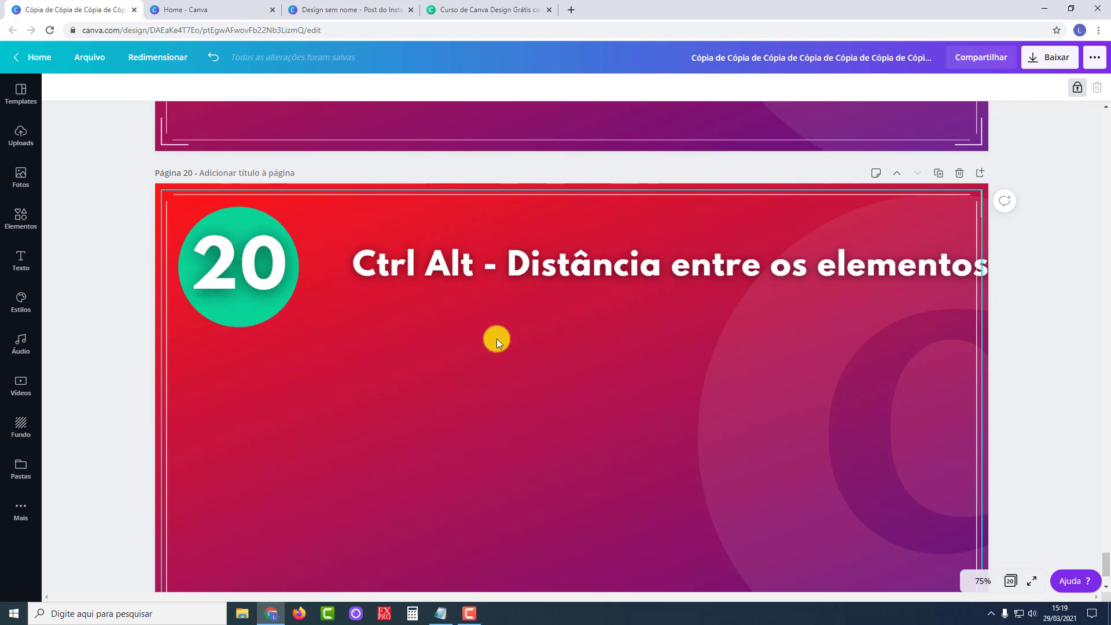
pyautogui.click(407, 263)
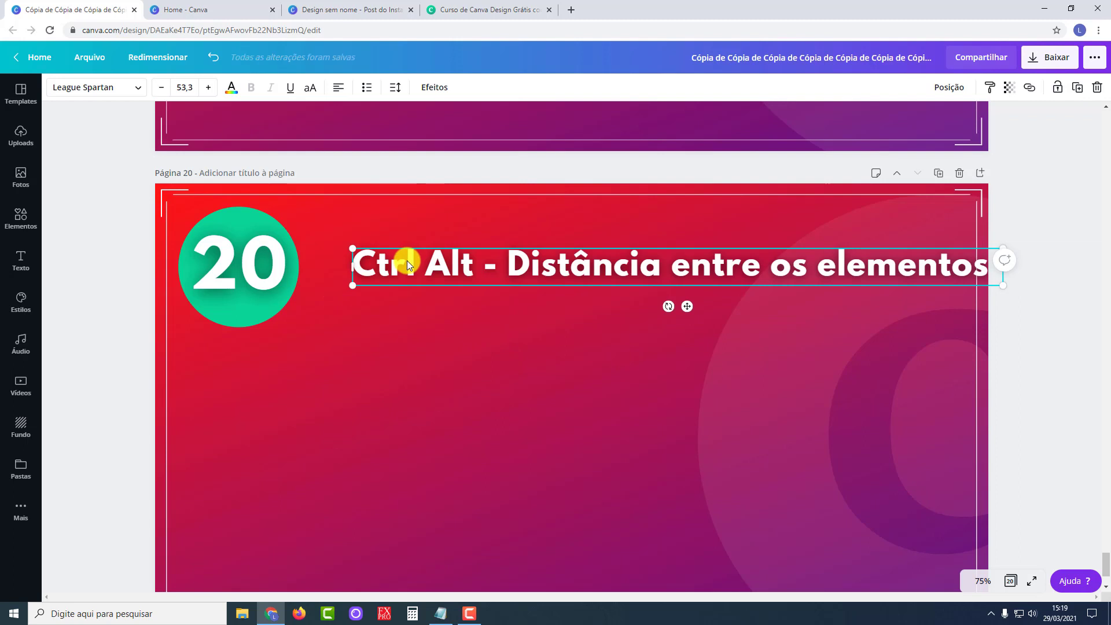
pyautogui.press('alt')
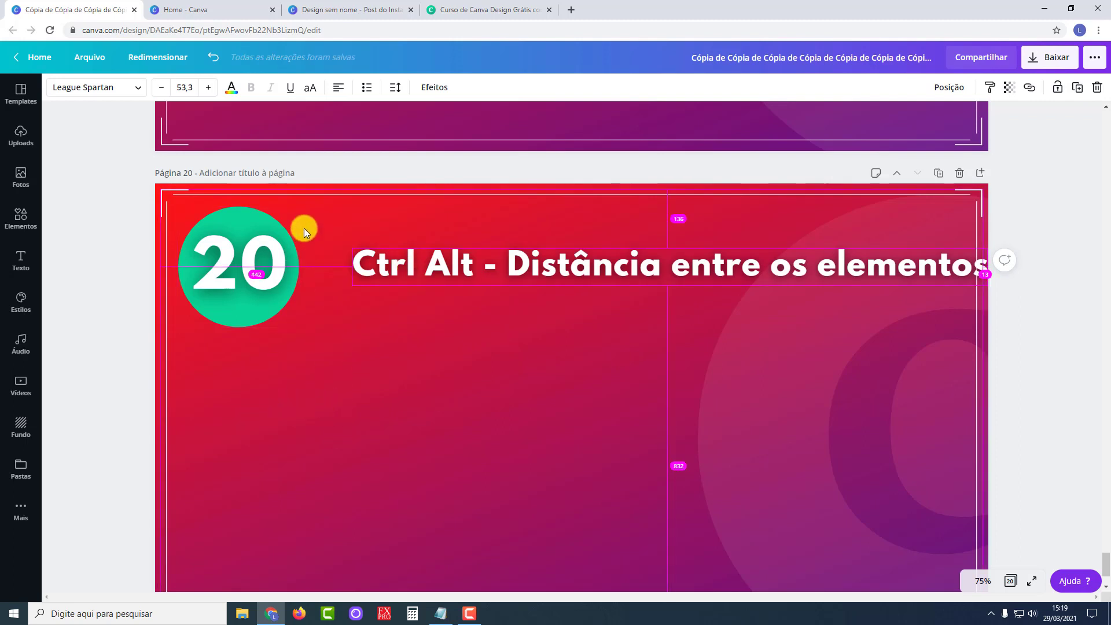
pyautogui.moveTo(263, 261)
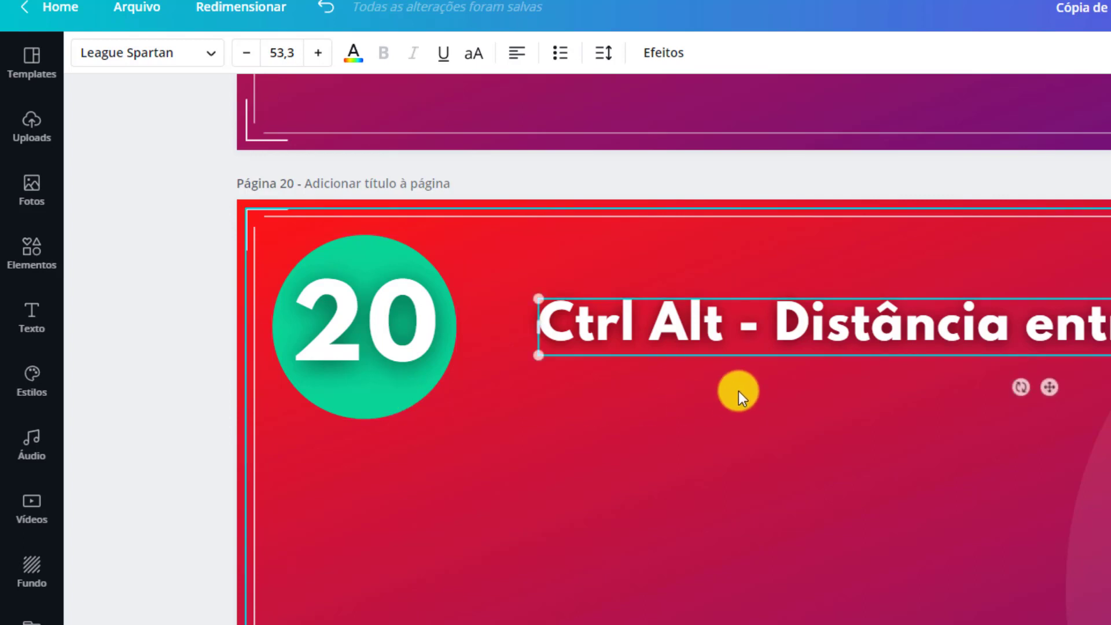
# Step: Bring the page 20 heading closer to the circle, about 347 from the frame's left edge, and show its distances
pyautogui.moveTo(694, 330); pyautogui.dragTo(631, 337)
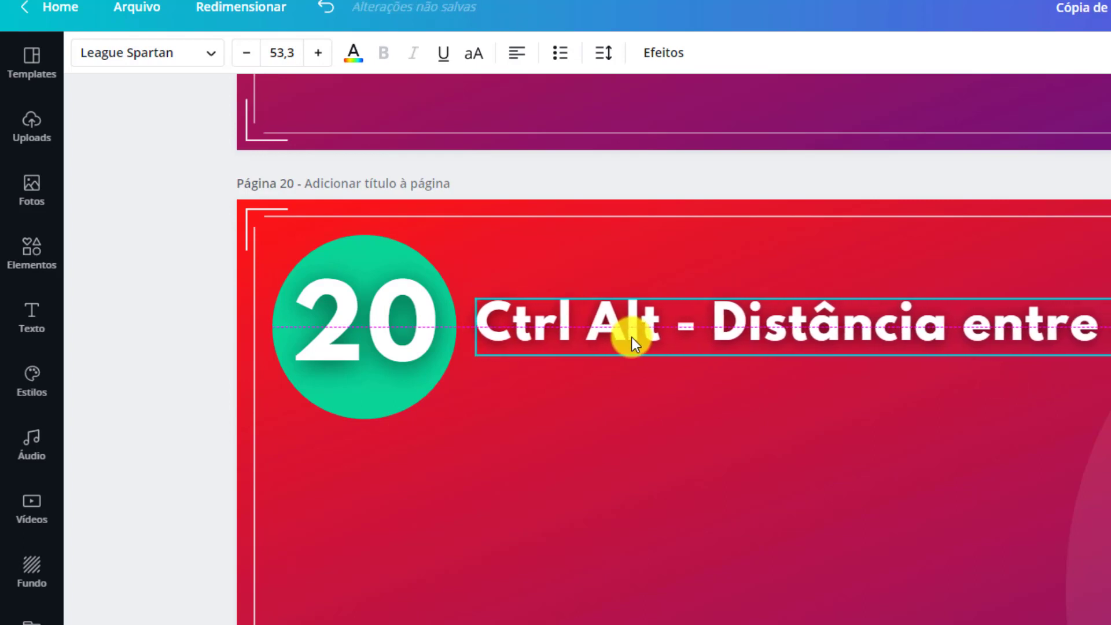
pyautogui.hotkey('ctrl', 'alt')
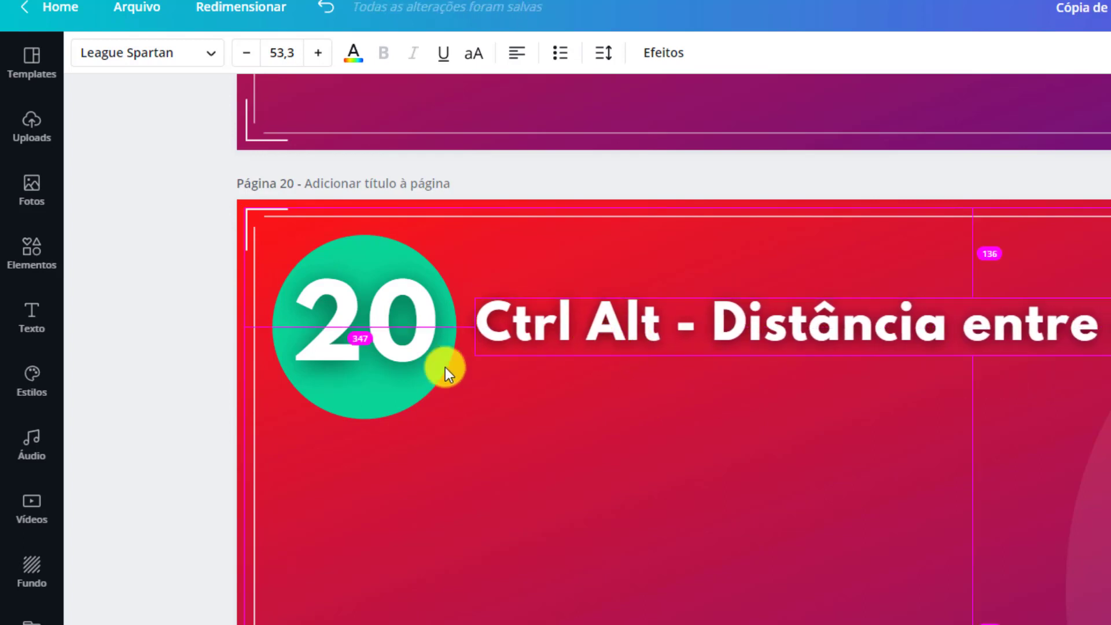
pyautogui.moveTo(380, 363)
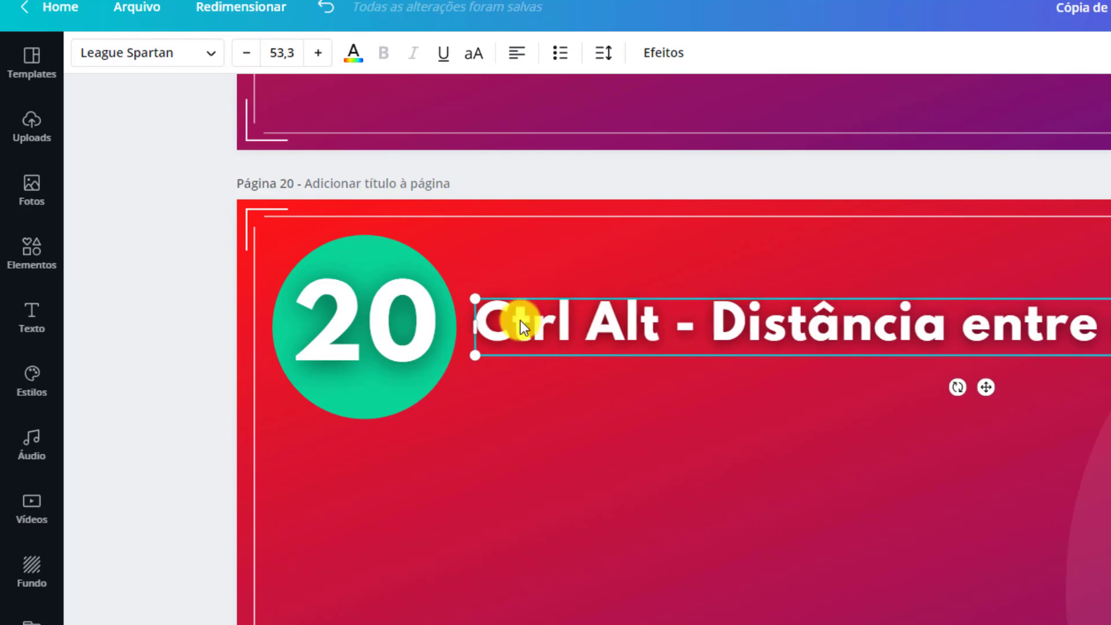
# Step: Nudge the page 20 heading slightly left toward the number 20 circle and deselect it
pyautogui.press('Left')
pyautogui.press('Left')
pyautogui.press('Left')
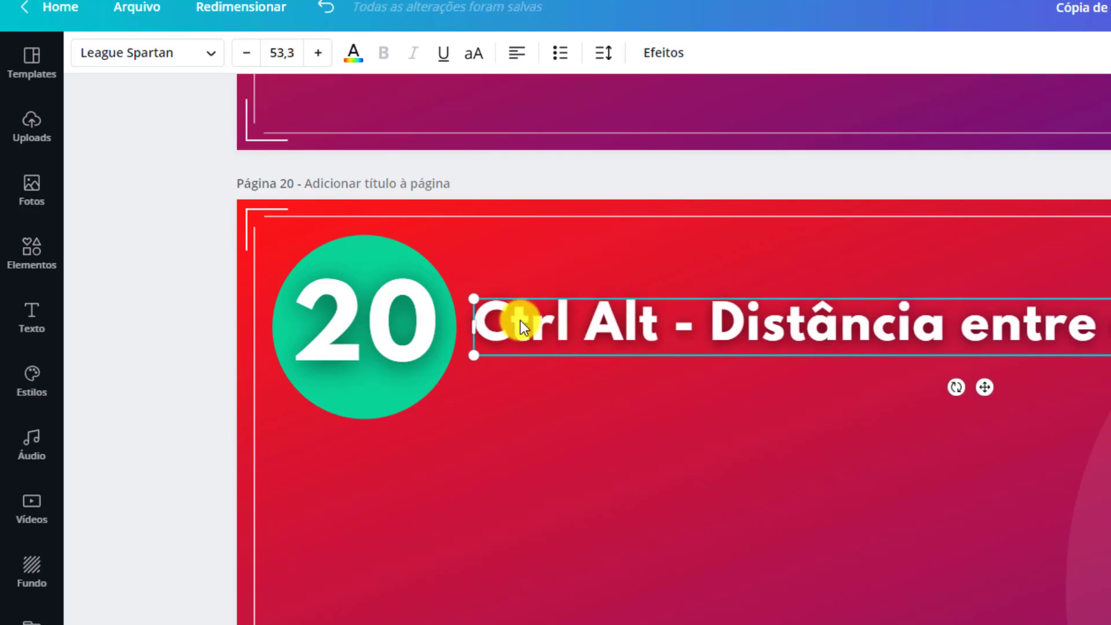
pyautogui.click(478, 460)
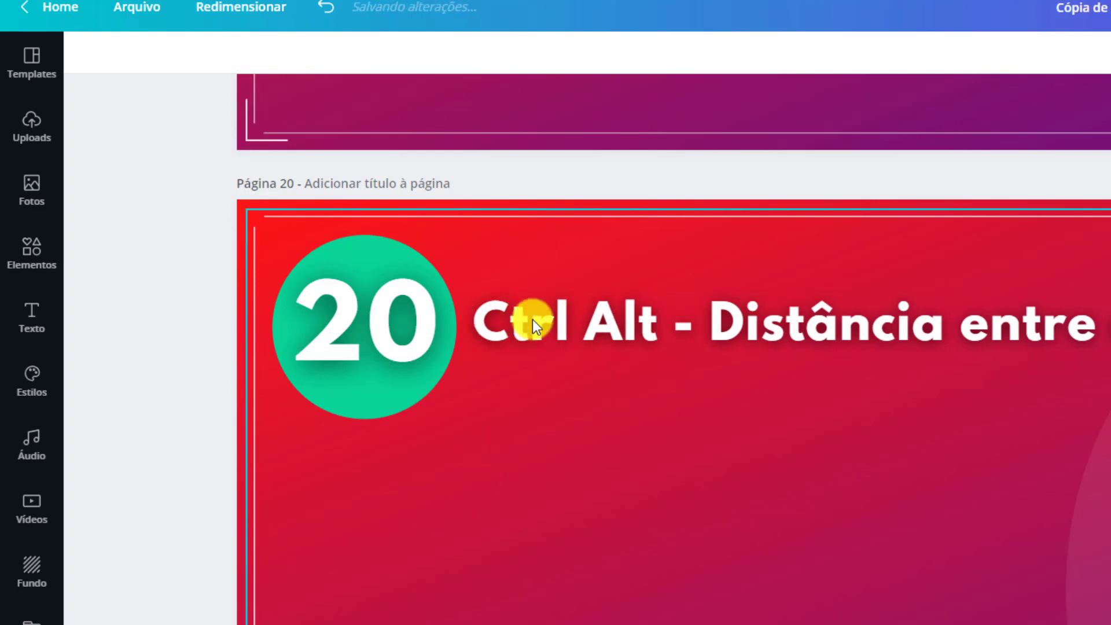
# Step: Select the page 20 heading, show its distances to the neighbouring elements once more, and deselect it
pyautogui.click(532, 319)
pyautogui.press('alt')
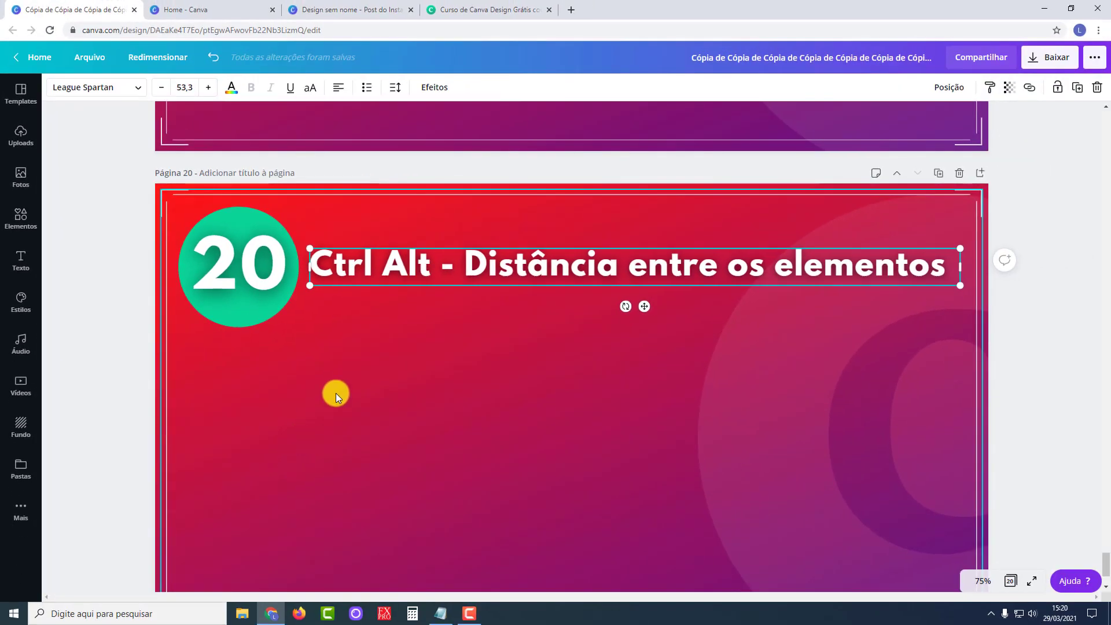
pyautogui.scroll(-1, 336, 394)
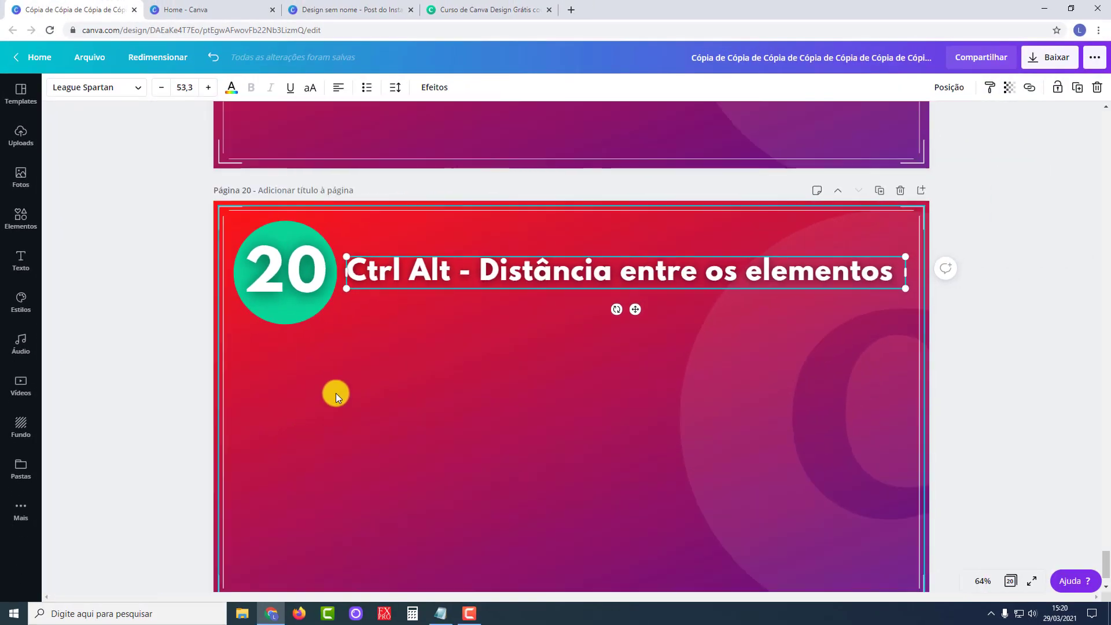
pyautogui.click(141, 318)
pyautogui.scroll(-1, 189, 357)
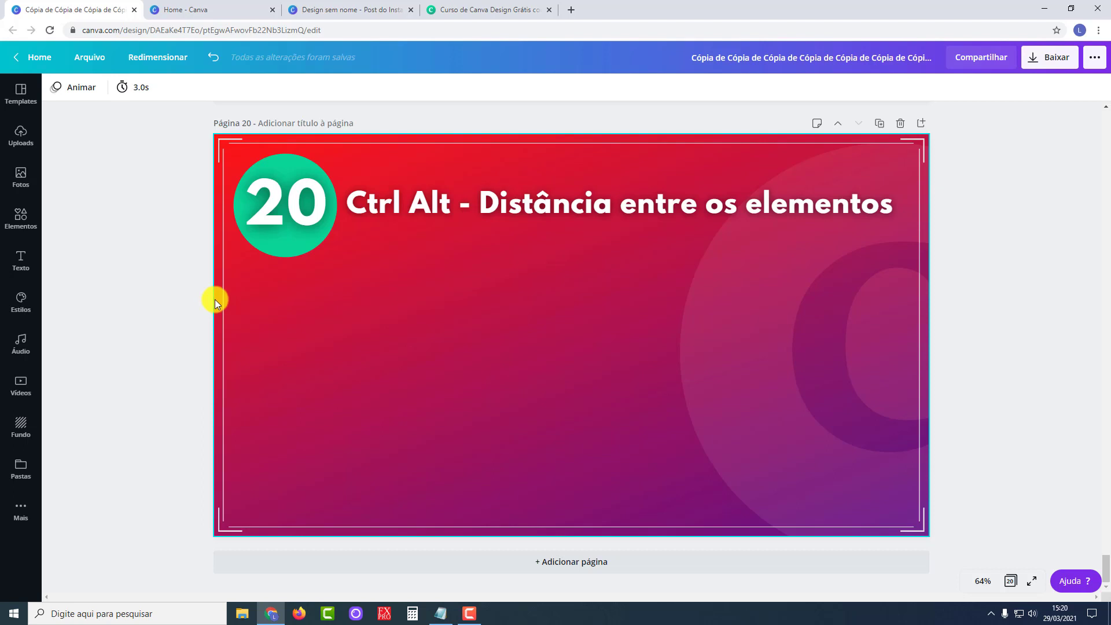
# Step: Switch to the CursoB Canva course page and look through its lesson list from the final modules back to the intermediate techniques
pyautogui.click(496, 8)
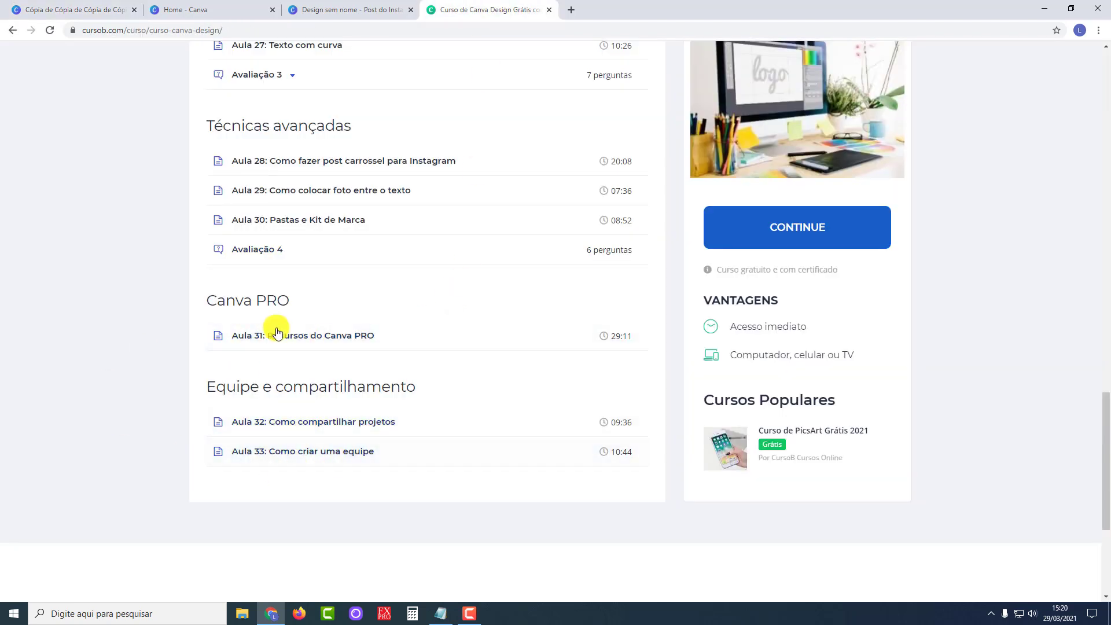
pyautogui.scroll(1, 371, 335)
pyautogui.scroll(1, 371, 336)
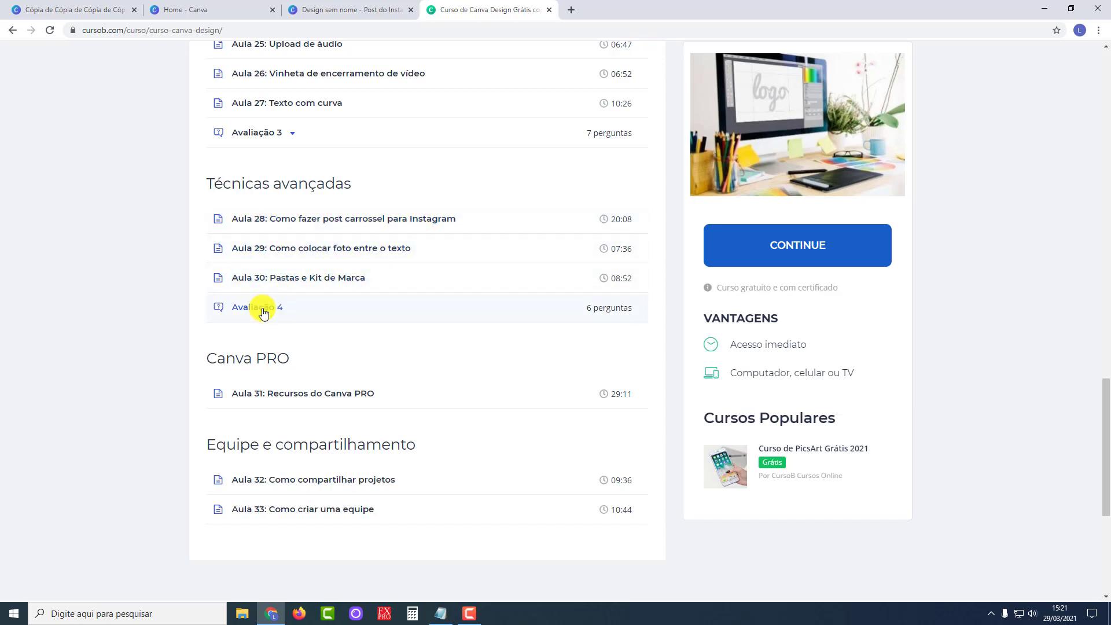
pyautogui.scroll(20, 342, 306)
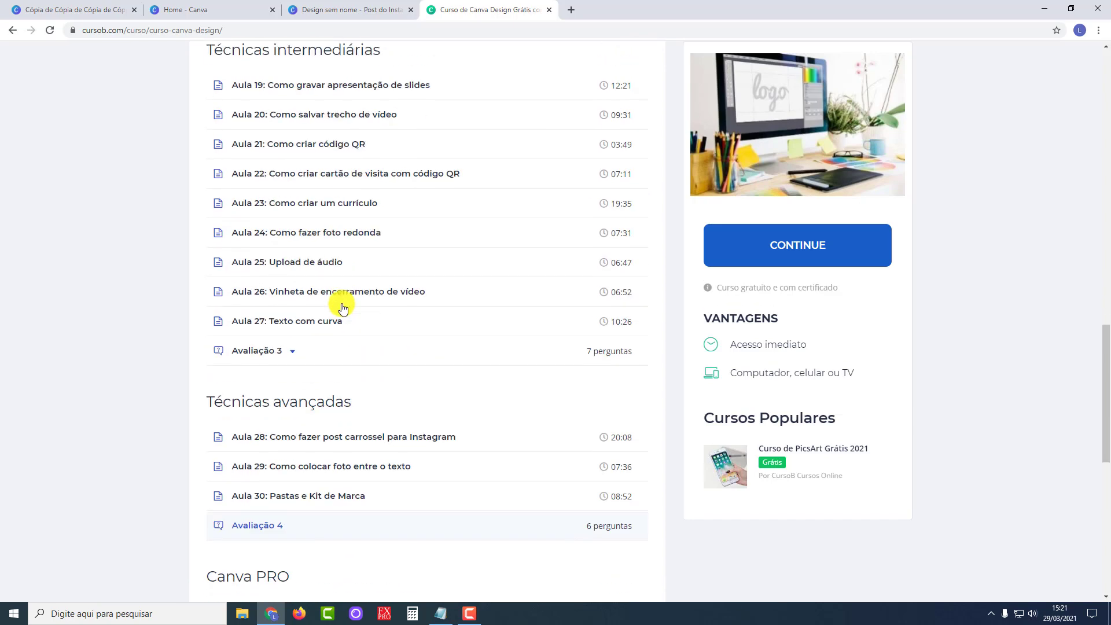